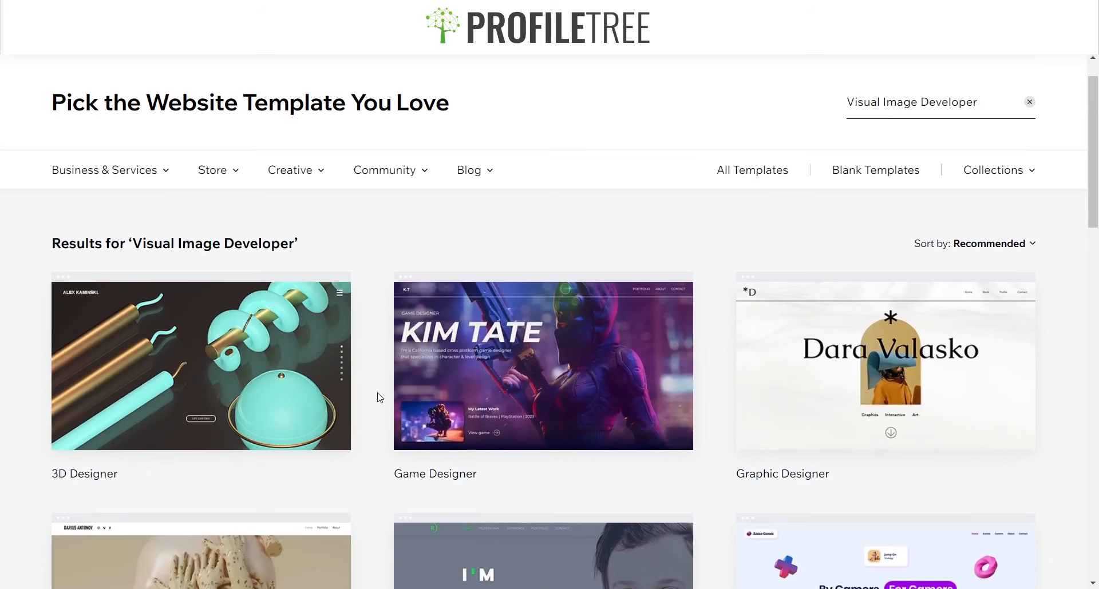
# Look through the website template results for "Visual Image Developer"
pyautogui.scroll(-4, 378, 397)
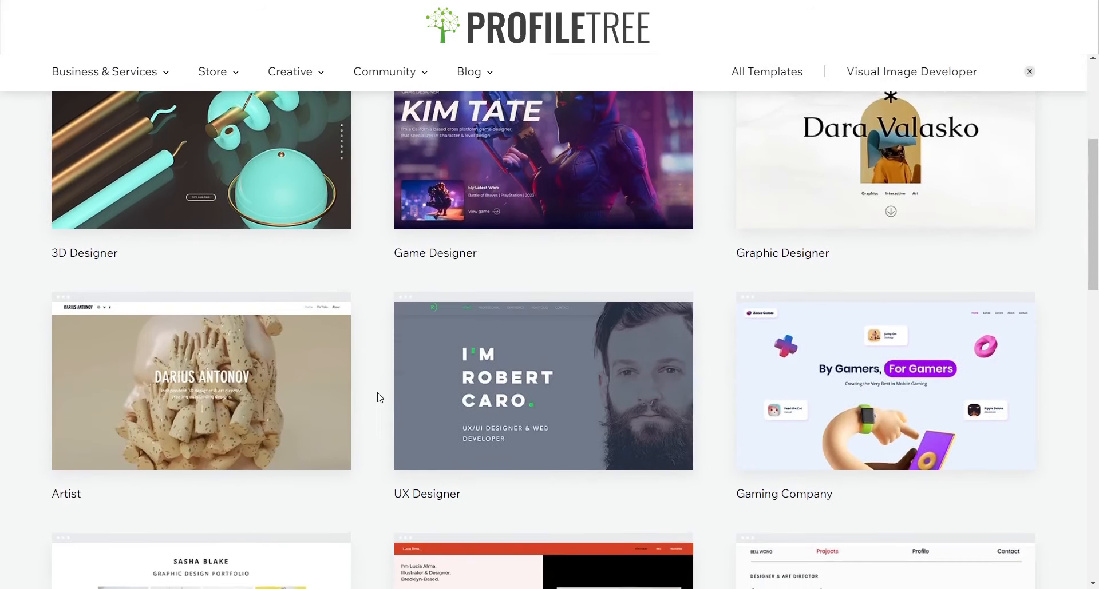
pyautogui.scroll(5, 377, 398)
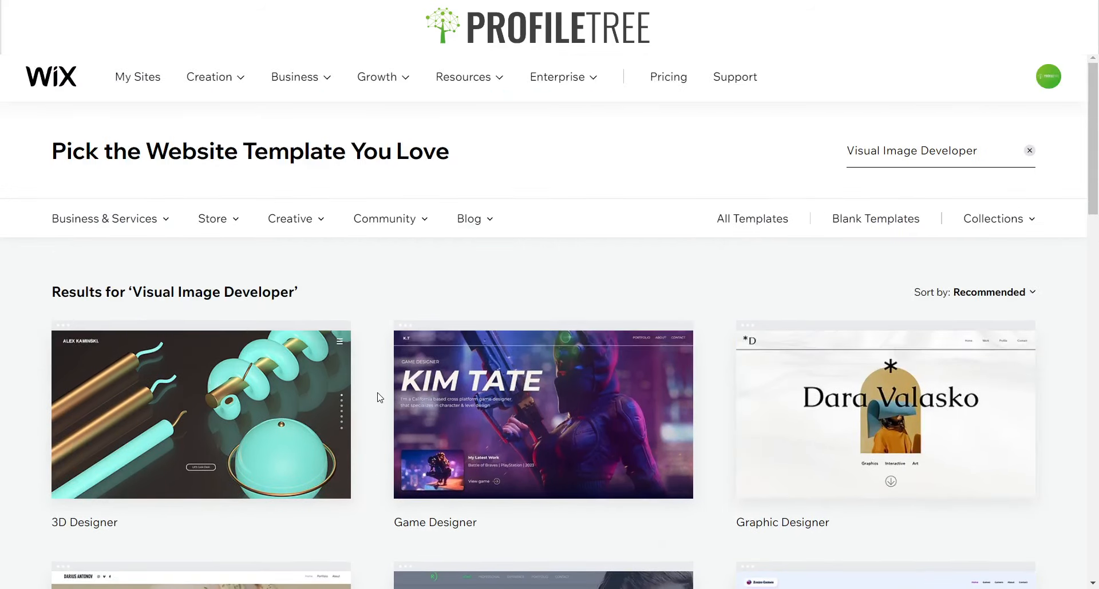
pyautogui.scroll(-3, 377, 397)
pyautogui.scroll(1, 377, 397)
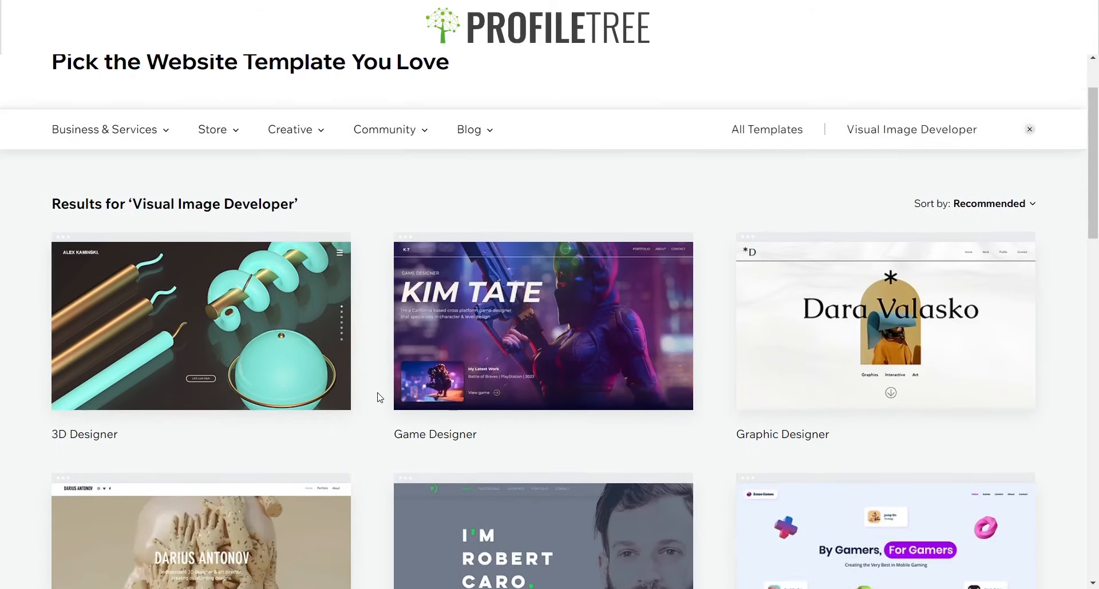
pyautogui.scroll(-3, 377, 398)
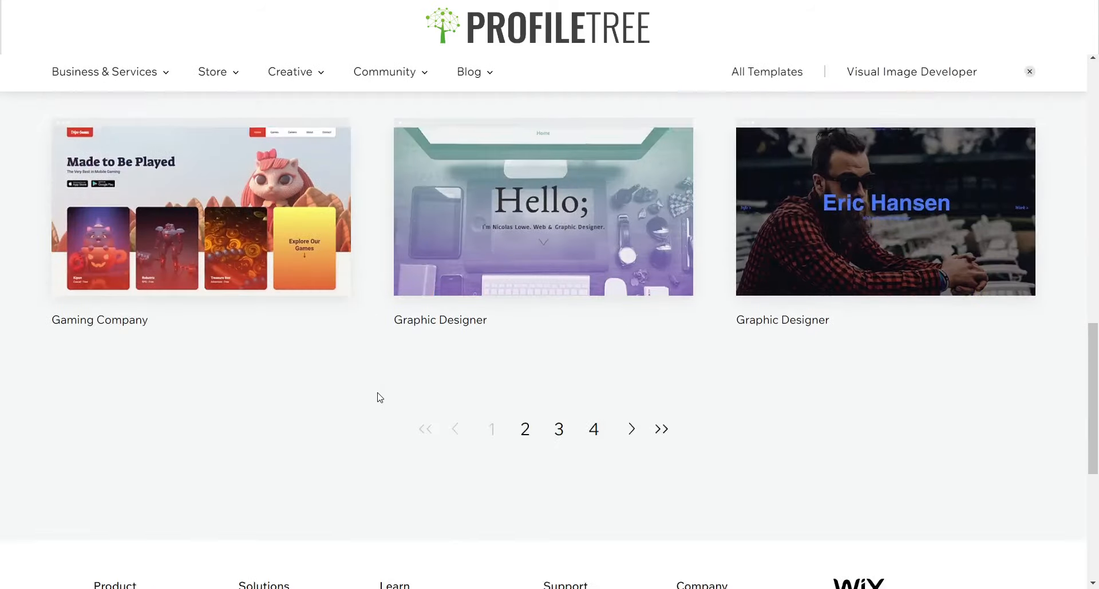
pyautogui.scroll(-3, 377, 397)
pyautogui.scroll(7, 378, 397)
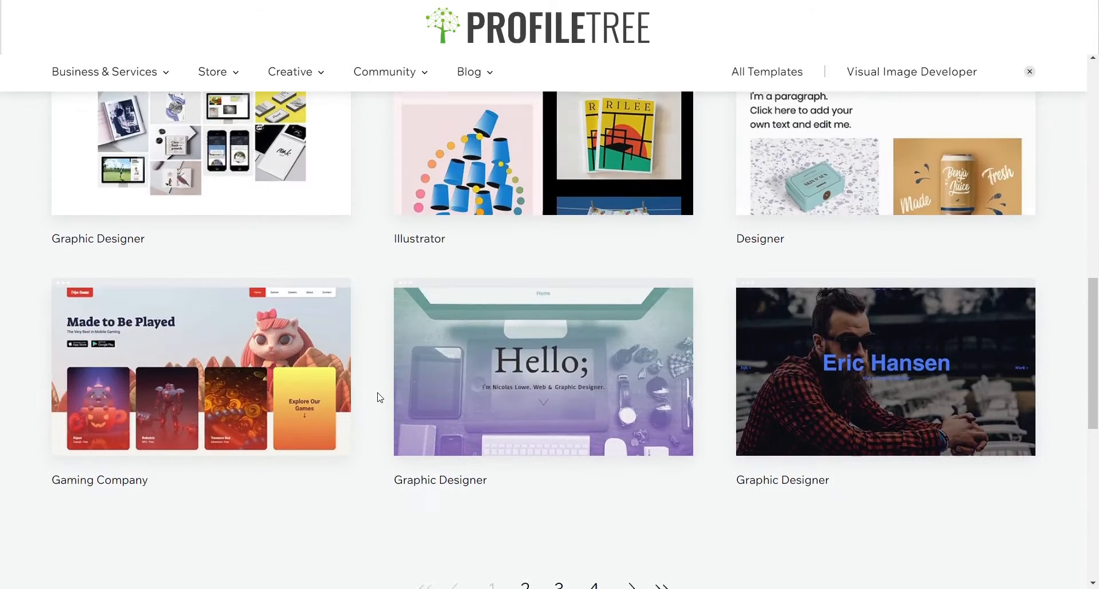
pyautogui.scroll(8, 377, 397)
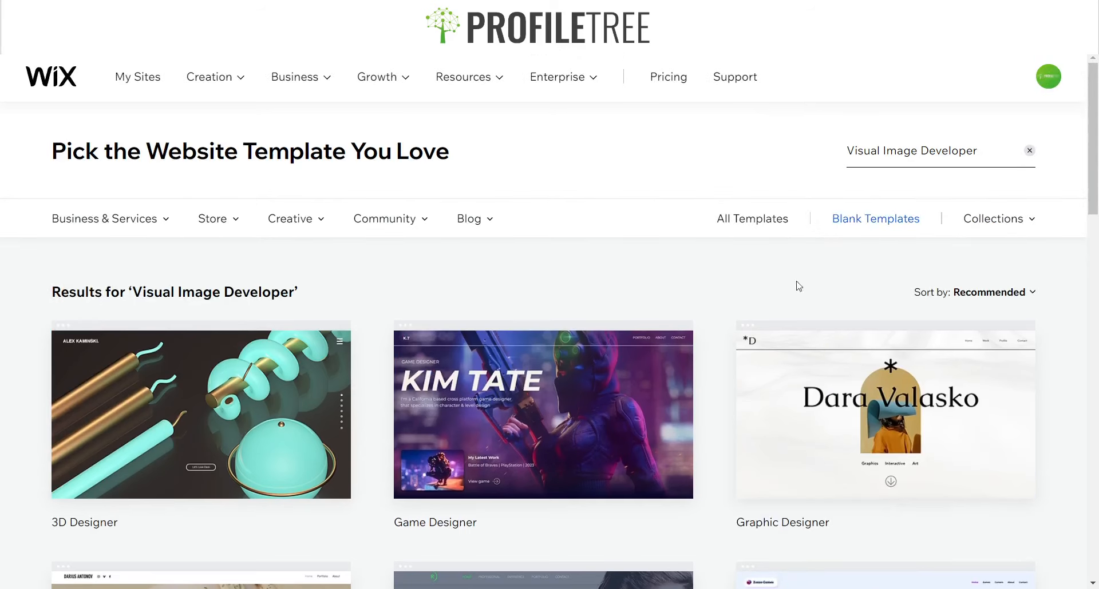
# Show the blank website templates and open the "Start from Scratch" template for editing
pyautogui.click(96, 223)
pyautogui.click(879, 235)
pyautogui.moveTo(293, 409)
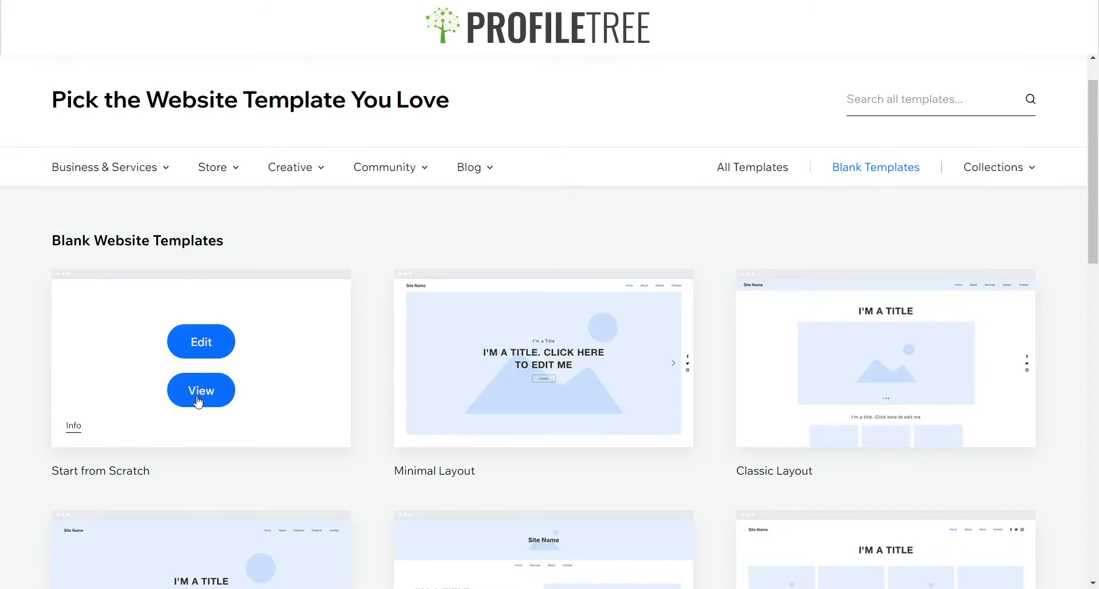
pyautogui.click(202, 346)
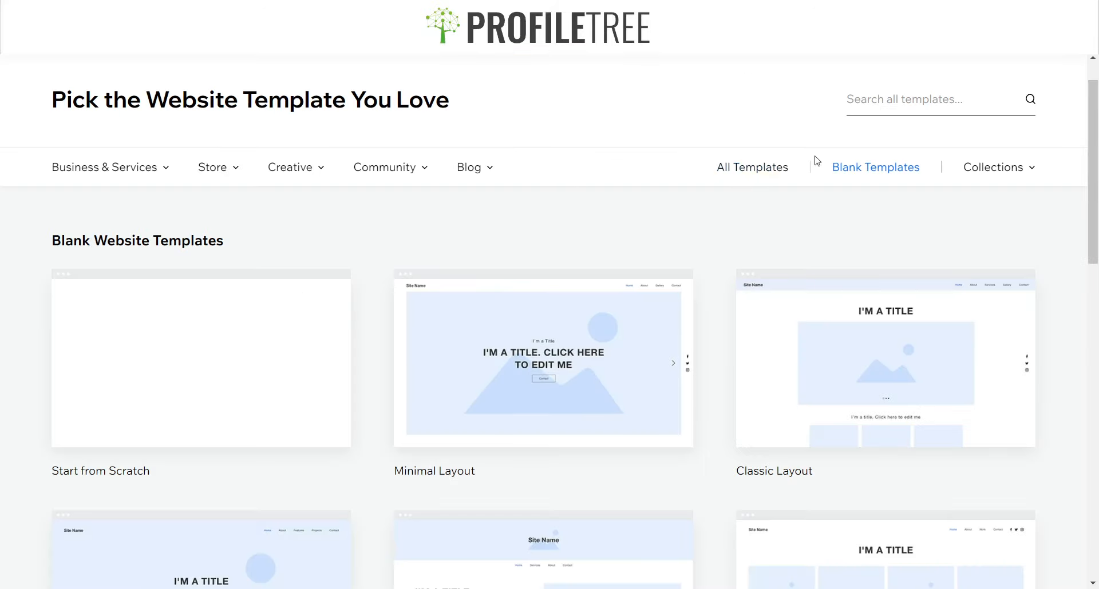
# Show all website templates and look through the available designs
pyautogui.click(774, 167)
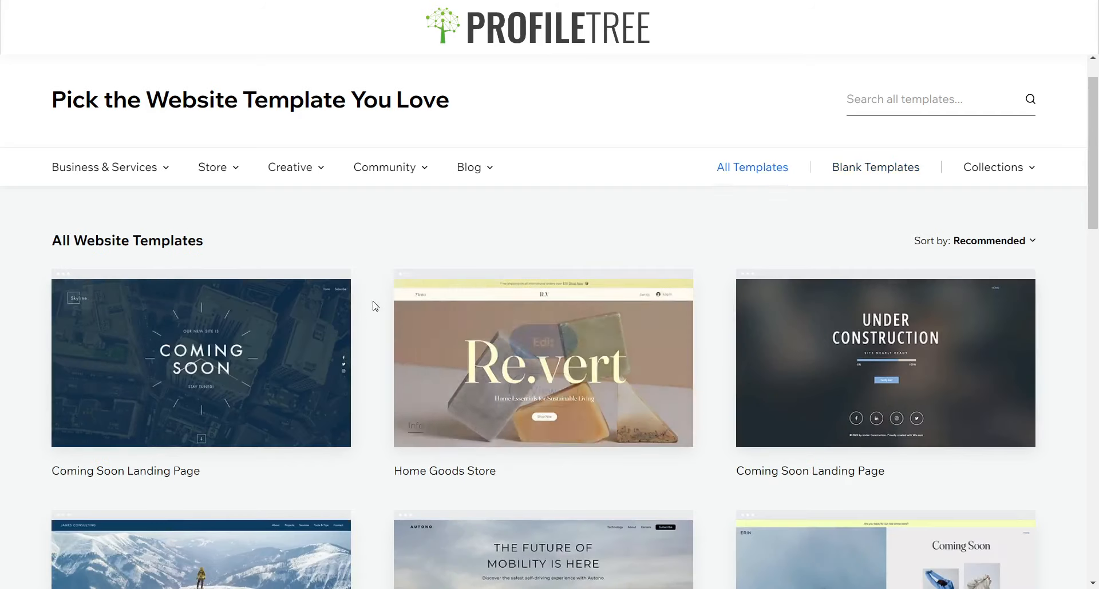
pyautogui.scroll(-15, 354, 313)
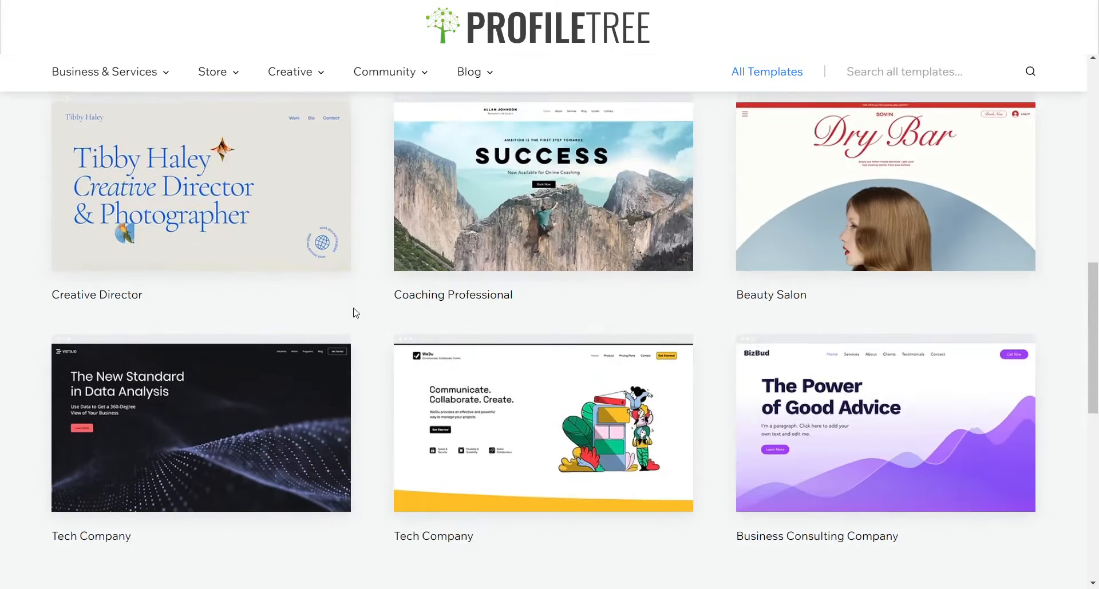
pyautogui.scroll(15, 355, 313)
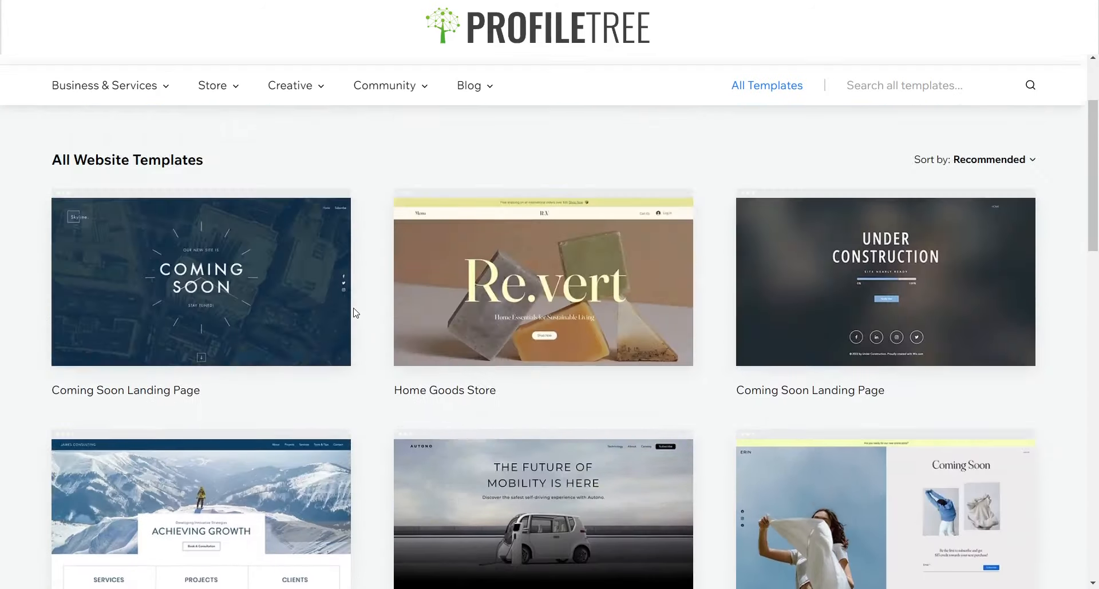
pyautogui.scroll(-12, 355, 312)
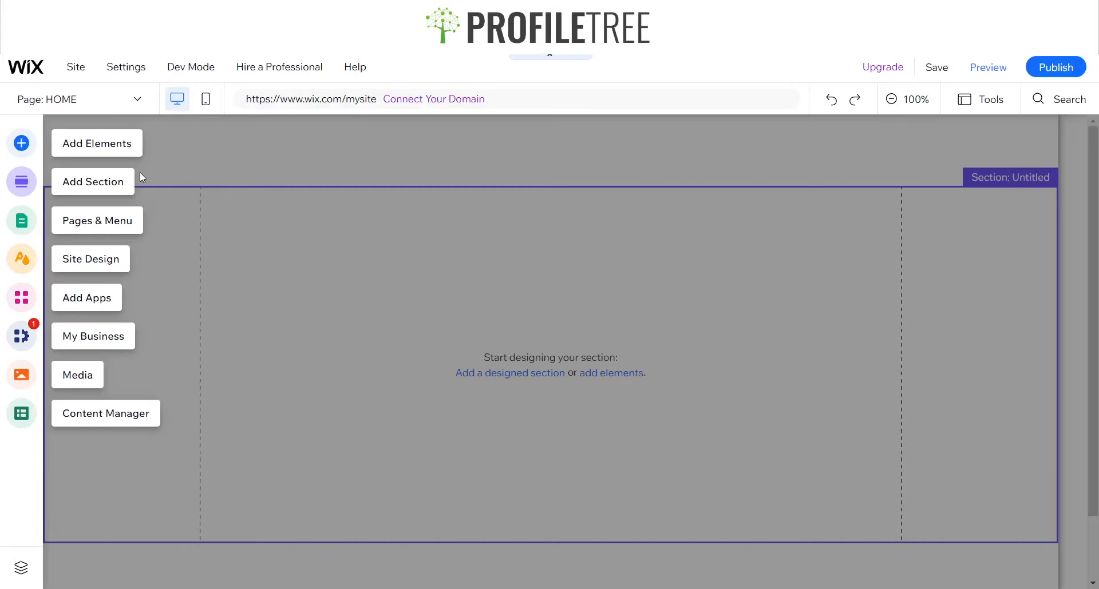
# Add a plain black classic strip to the untitled section of the blank home page
pyautogui.click(23, 145)
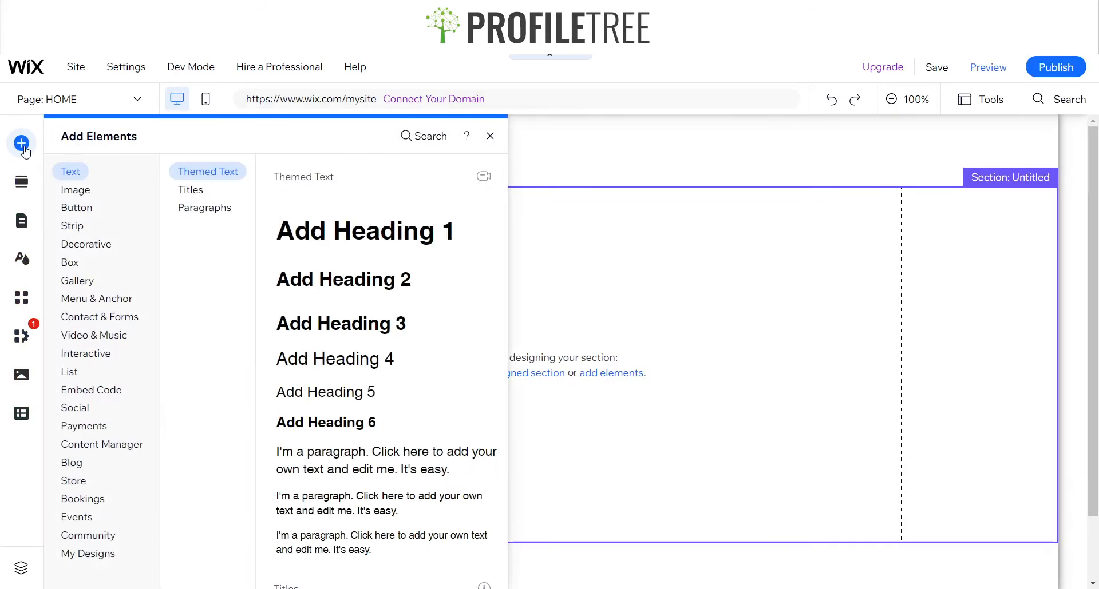
pyautogui.click(81, 229)
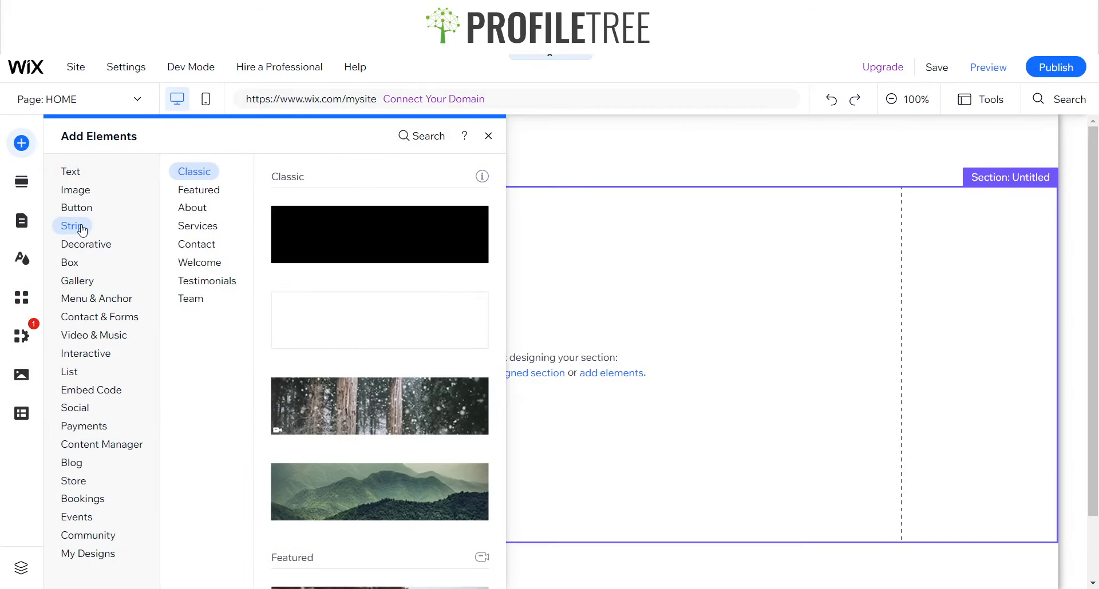
pyautogui.click(314, 228)
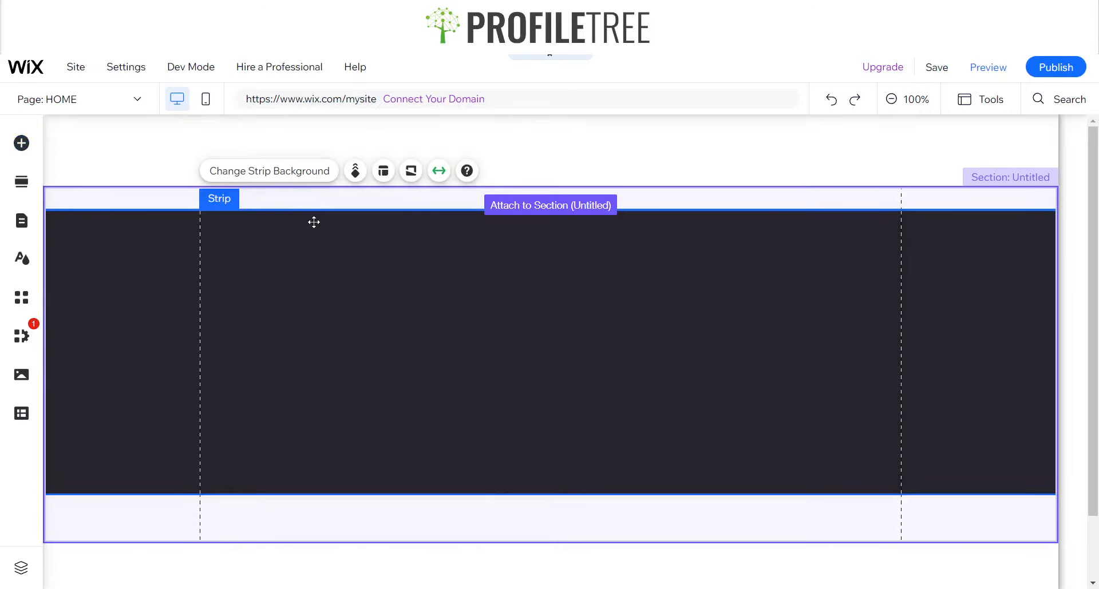
# Open the image picker for the strip's background and look through the Media from Wix images
pyautogui.click(302, 175)
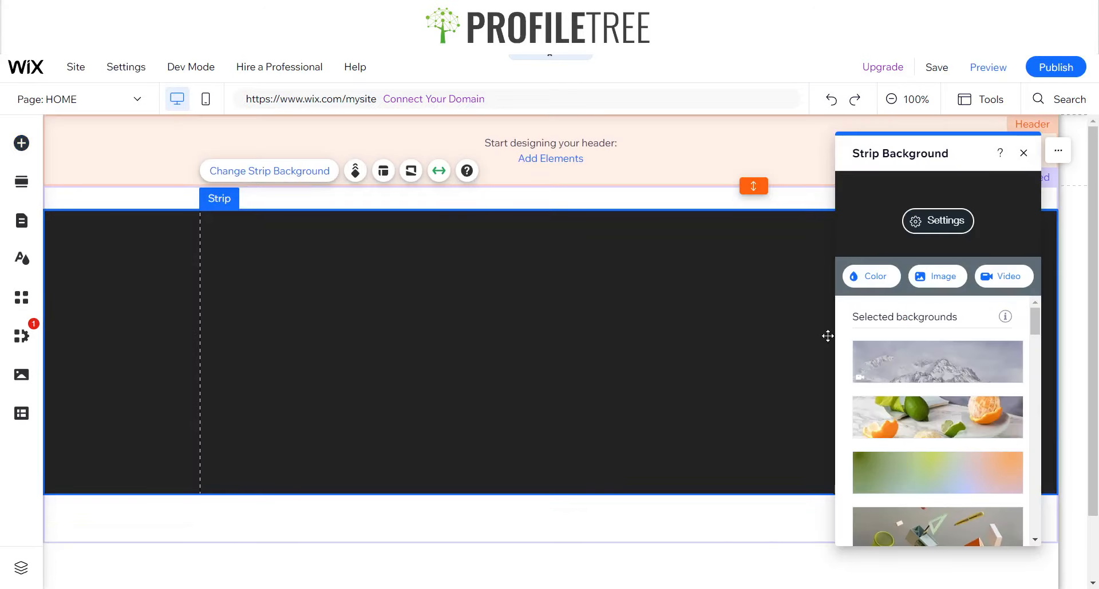
pyautogui.click(939, 276)
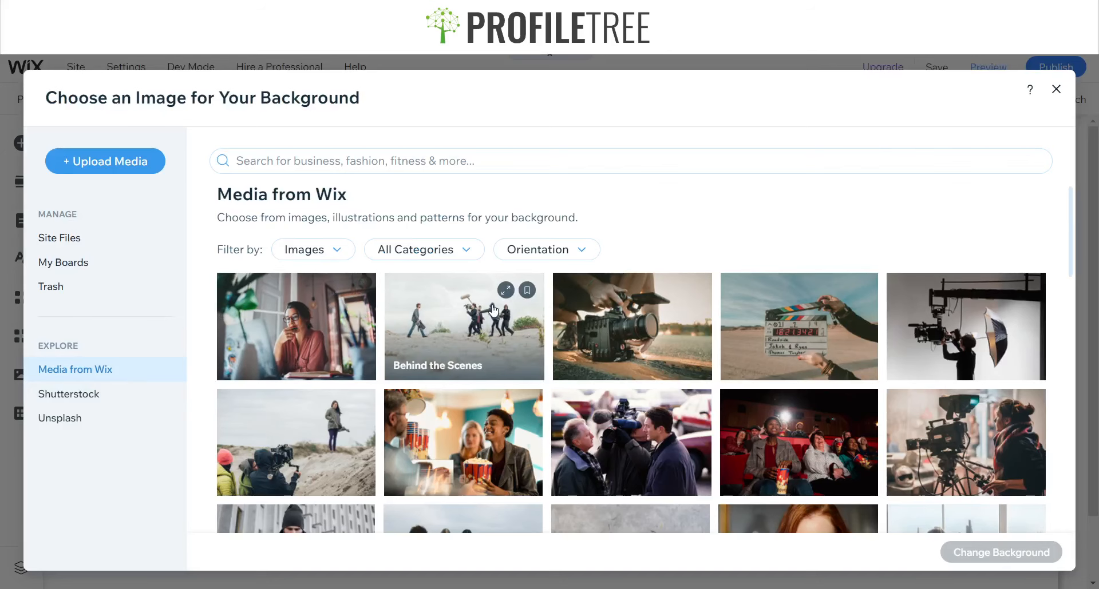
pyautogui.scroll(-1, 493, 310)
pyautogui.scroll(-15, 493, 310)
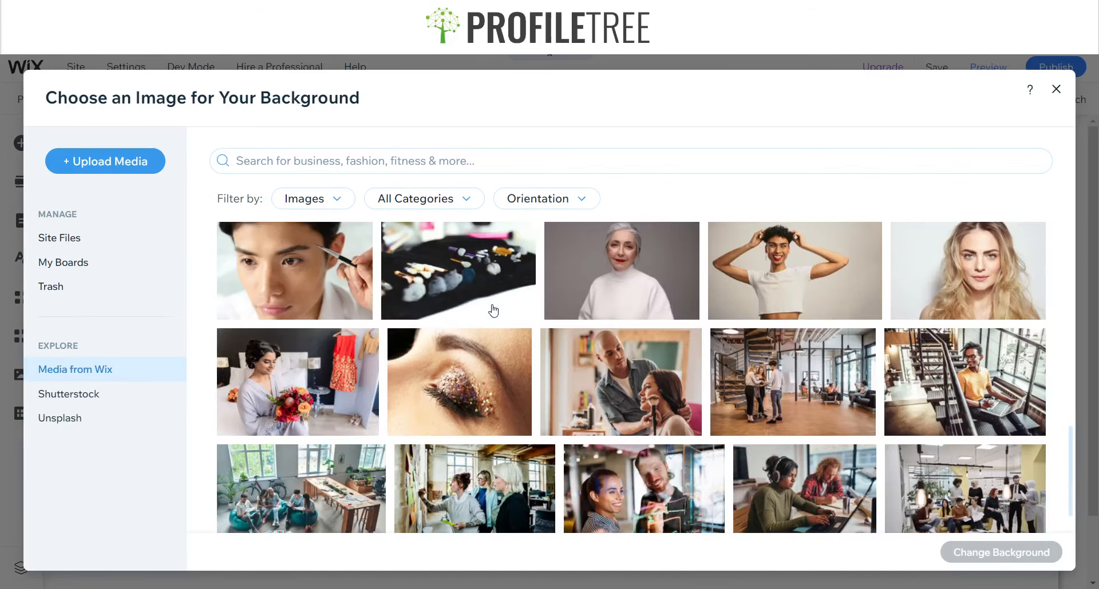
pyautogui.scroll(-3, 493, 311)
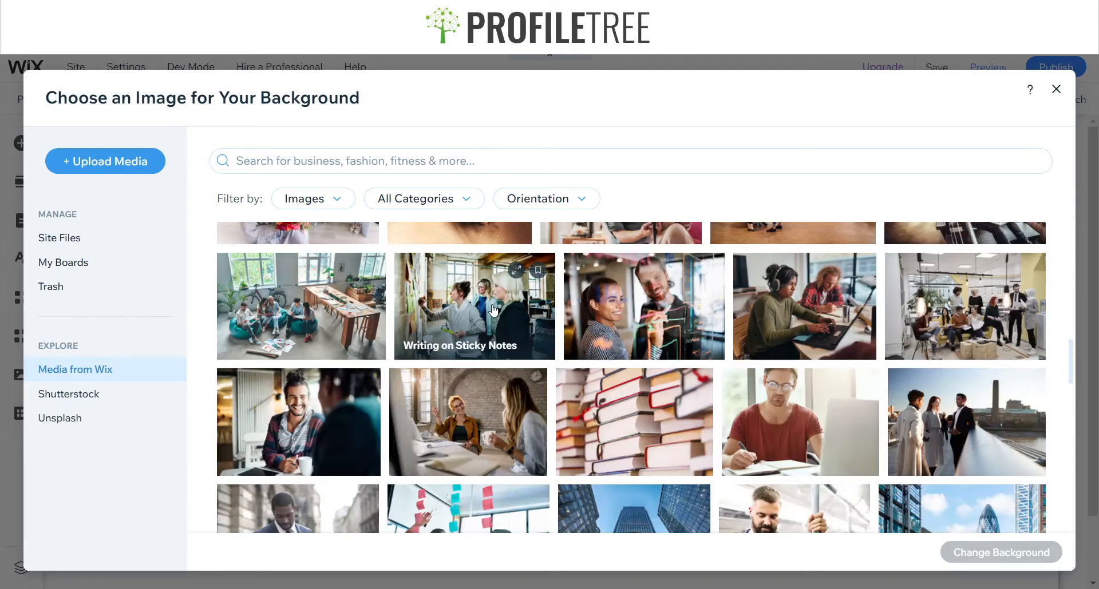
pyautogui.scroll(-5, 493, 311)
# Search the Media from Wix images for "Gaming" and look through the results
pyautogui.click(439, 161)
pyautogui.write('G')
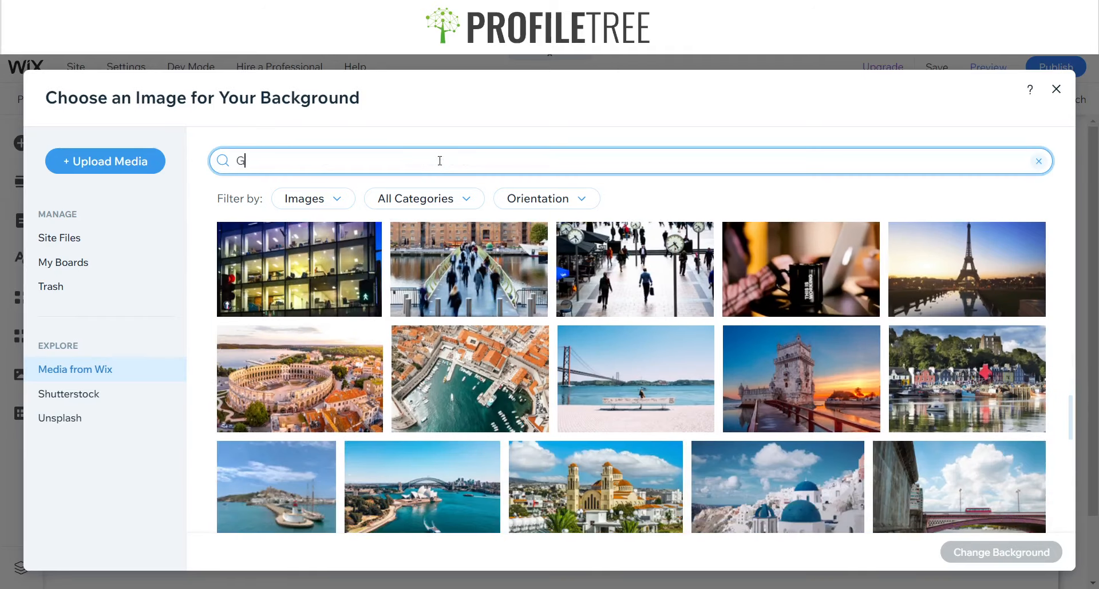
pyautogui.write('aming')
pyautogui.press('Return')
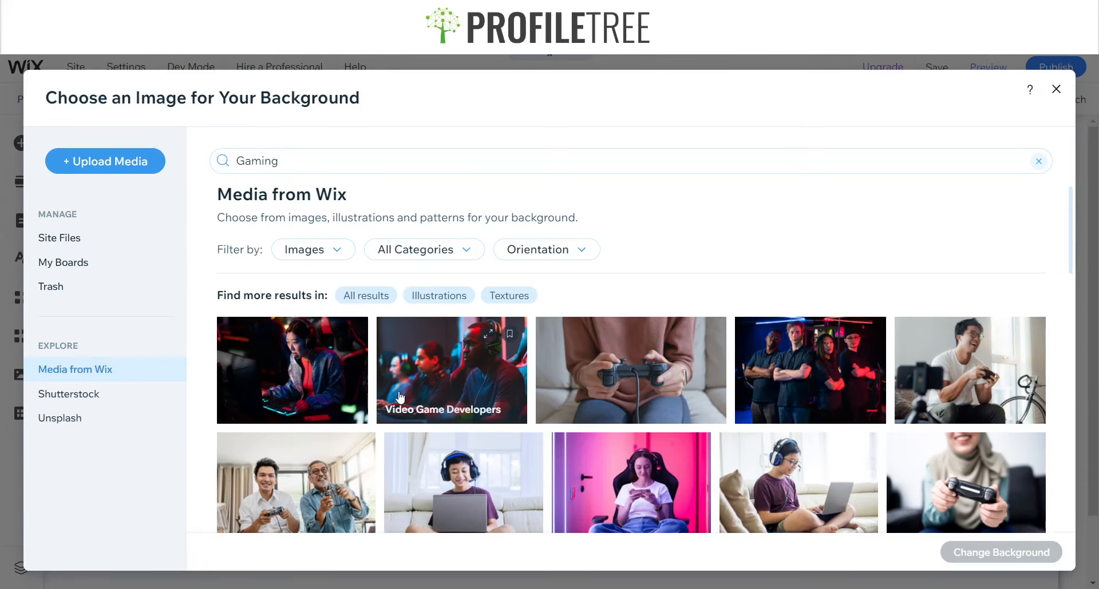
pyautogui.scroll(-3, 400, 398)
pyautogui.scroll(3, 400, 397)
pyautogui.scroll(-8, 400, 397)
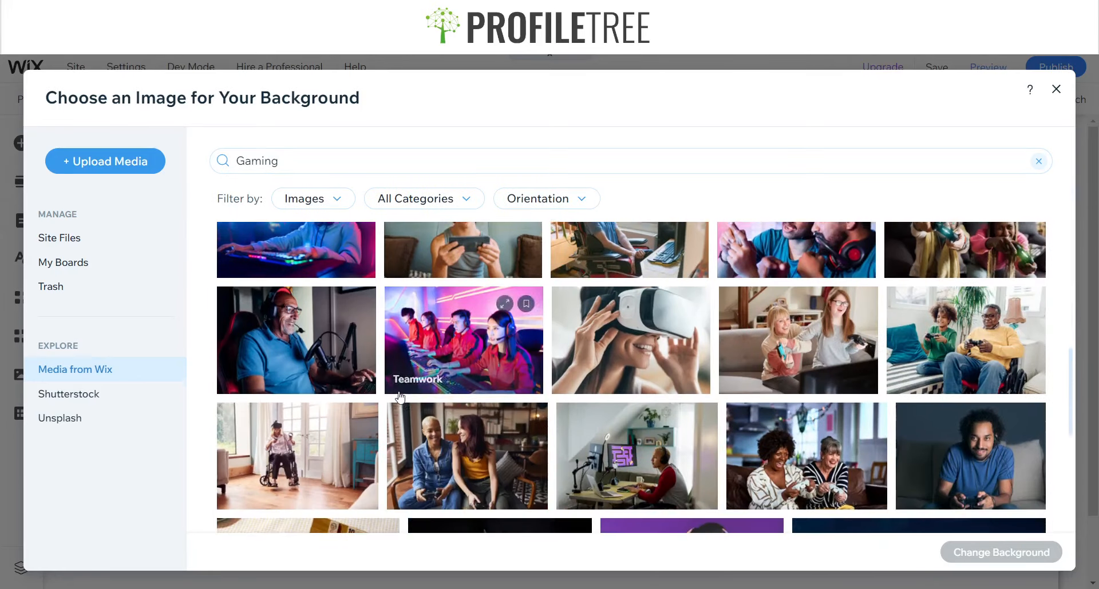
# Look through the Shutterstock images offered for the strip background
pyautogui.click(138, 406)
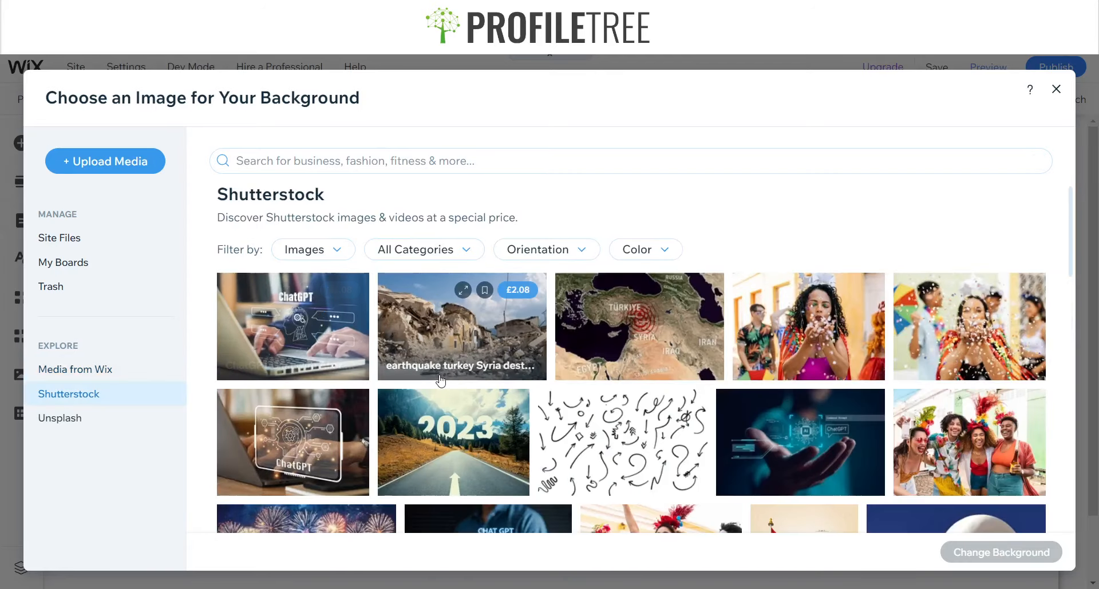
pyautogui.scroll(-2, 440, 381)
pyautogui.scroll(-6, 441, 381)
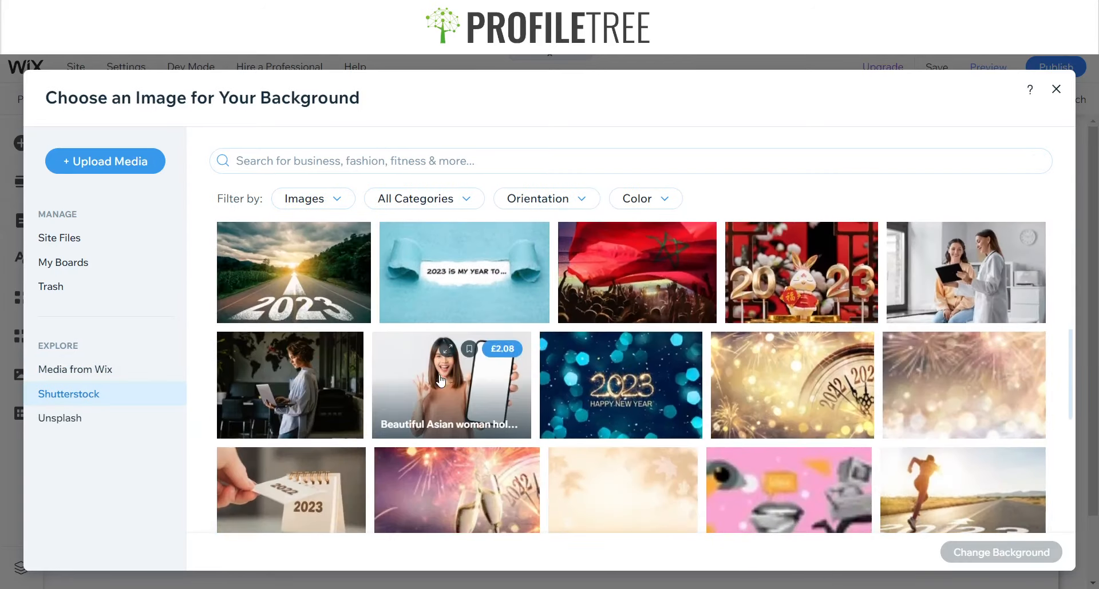
pyautogui.scroll(-5, 440, 381)
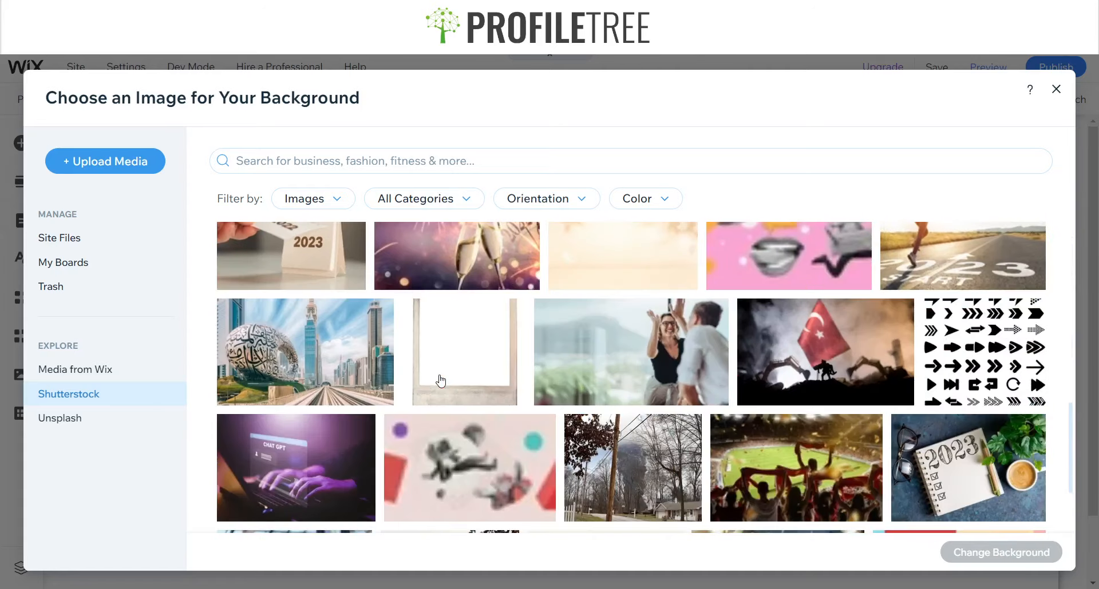
pyautogui.scroll(-7, 441, 381)
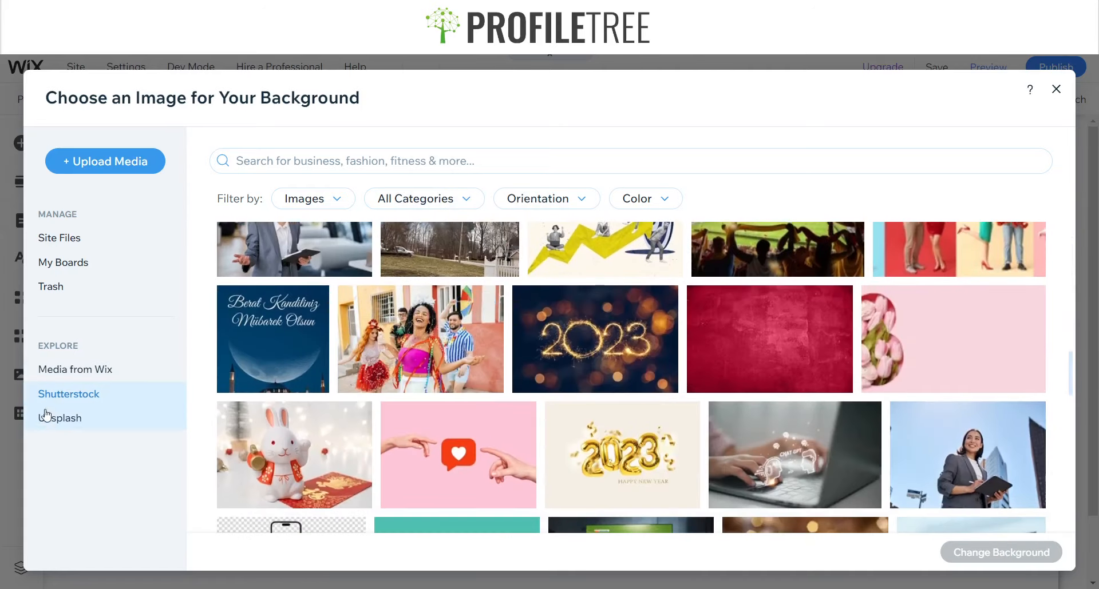
# Switch to the Unsplash collection and look through its free background photos
pyautogui.click(49, 422)
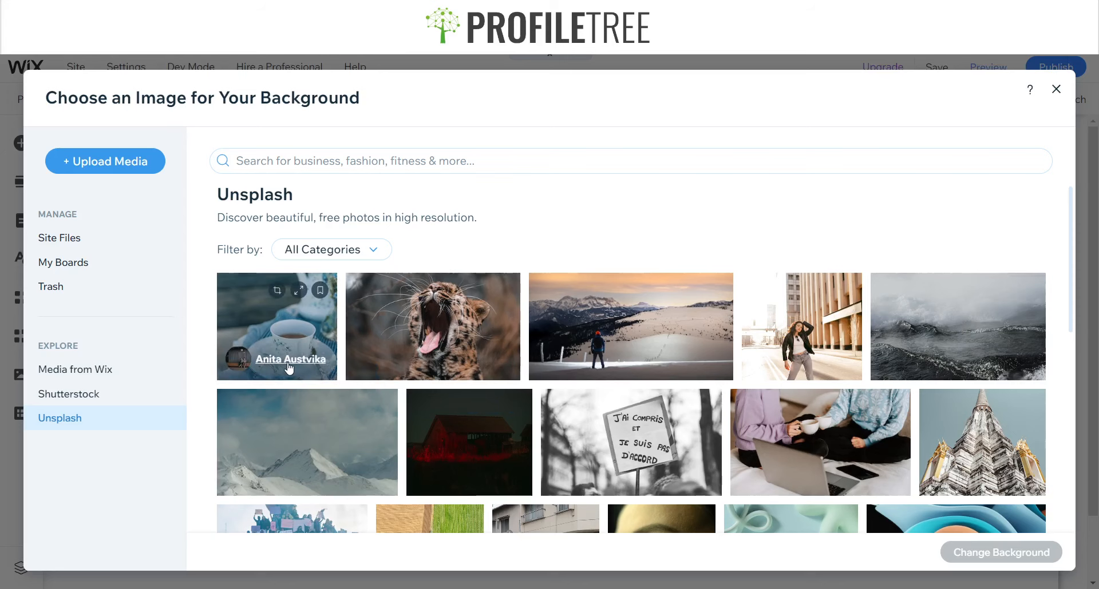
pyautogui.scroll(-8, 462, 393)
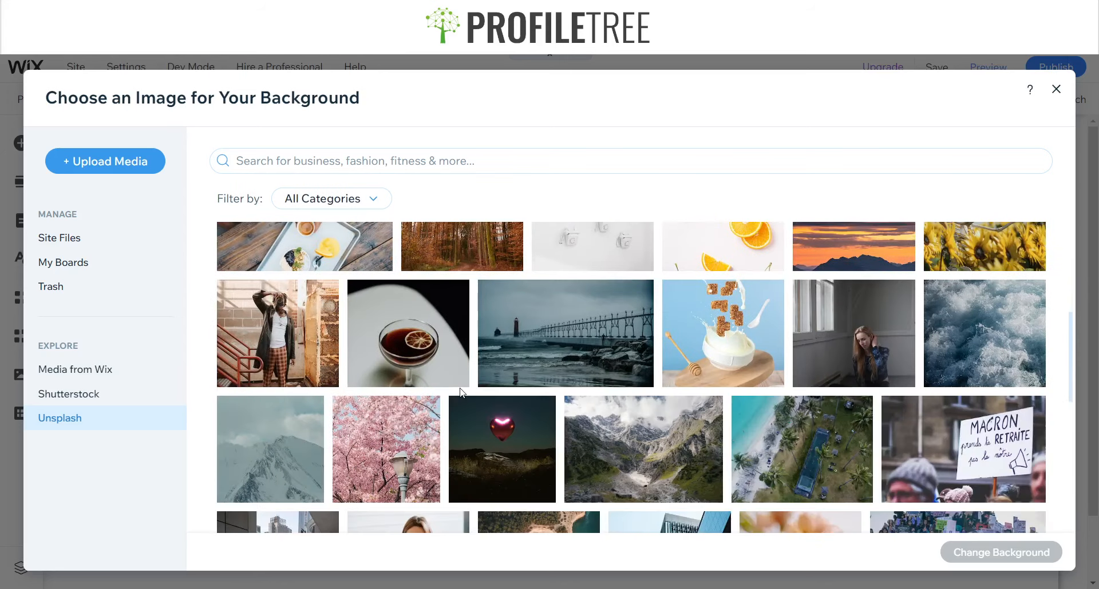
pyautogui.scroll(-5, 462, 393)
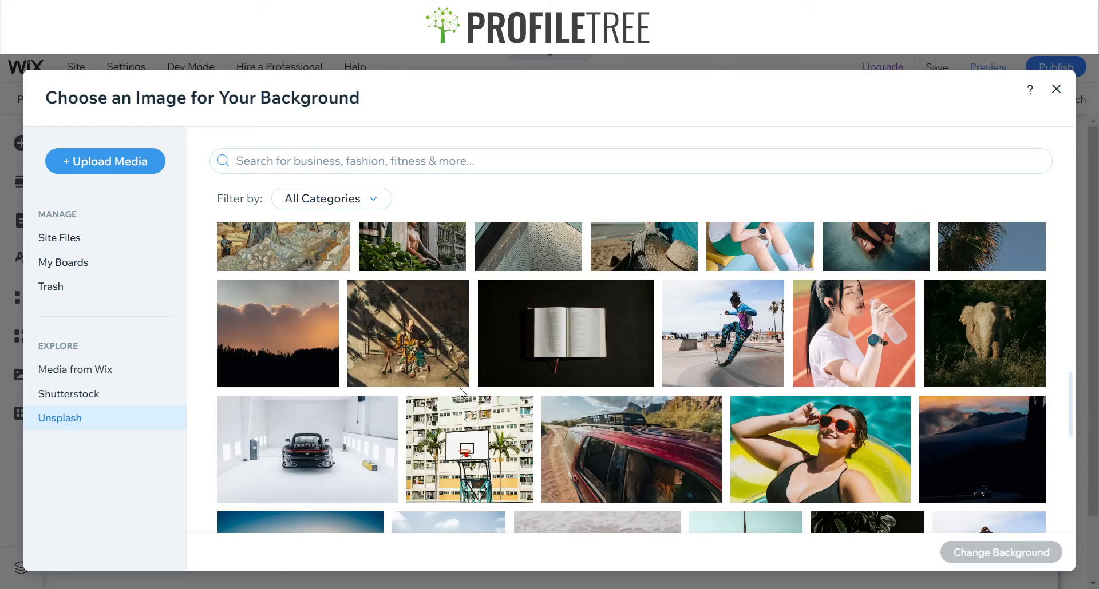
pyautogui.scroll(-2, 463, 393)
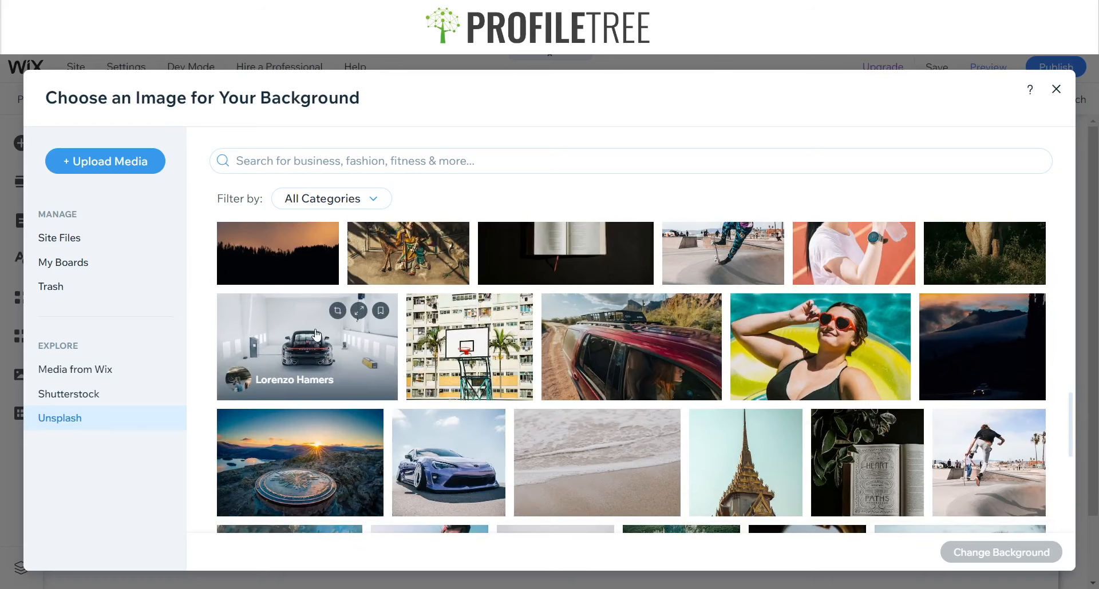
pyautogui.scroll(-1, 317, 334)
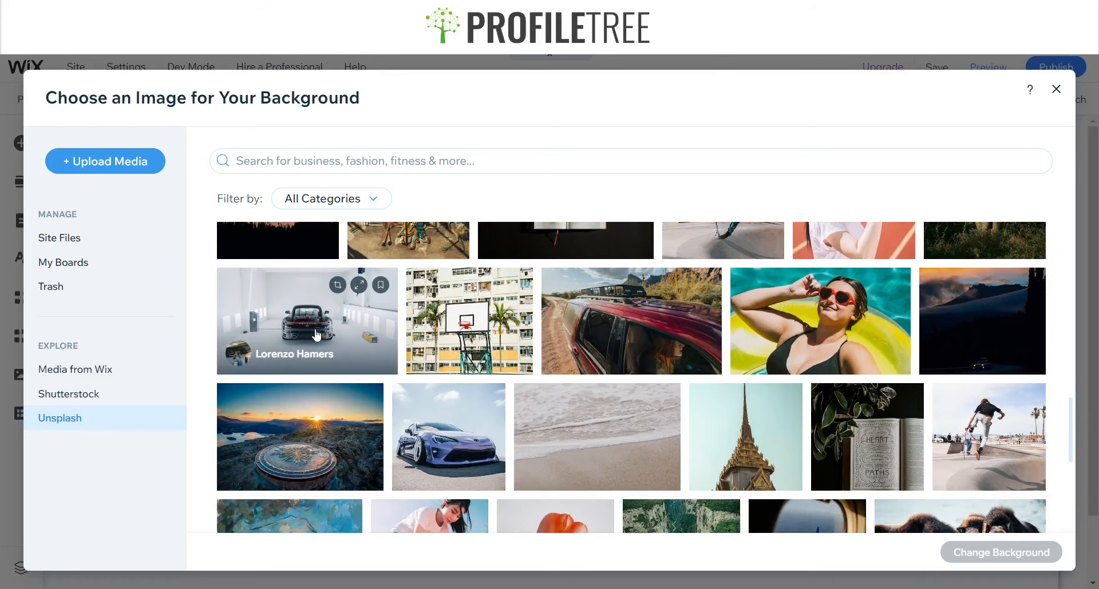
# Search the Unsplash photos for "Car show" and look through the results
pyautogui.click(295, 166)
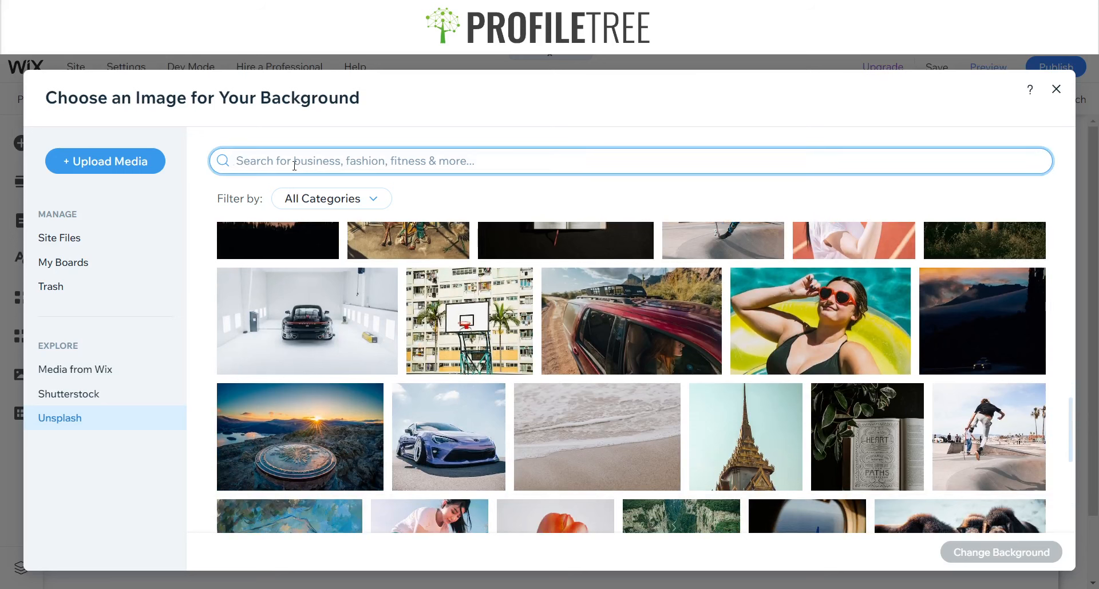
pyautogui.write('Car show')
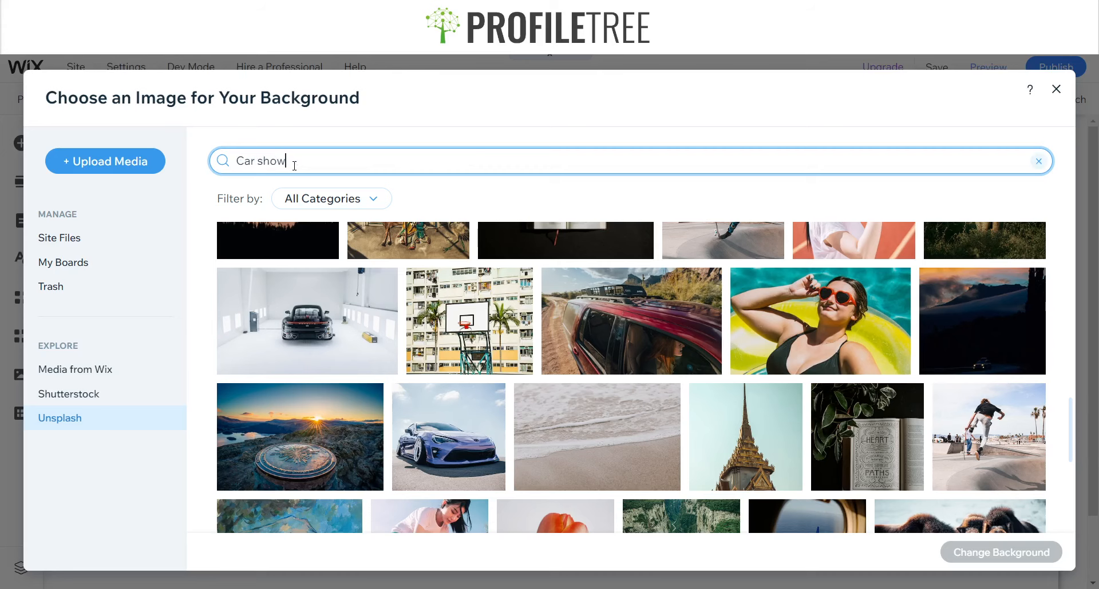
pyautogui.press('Return')
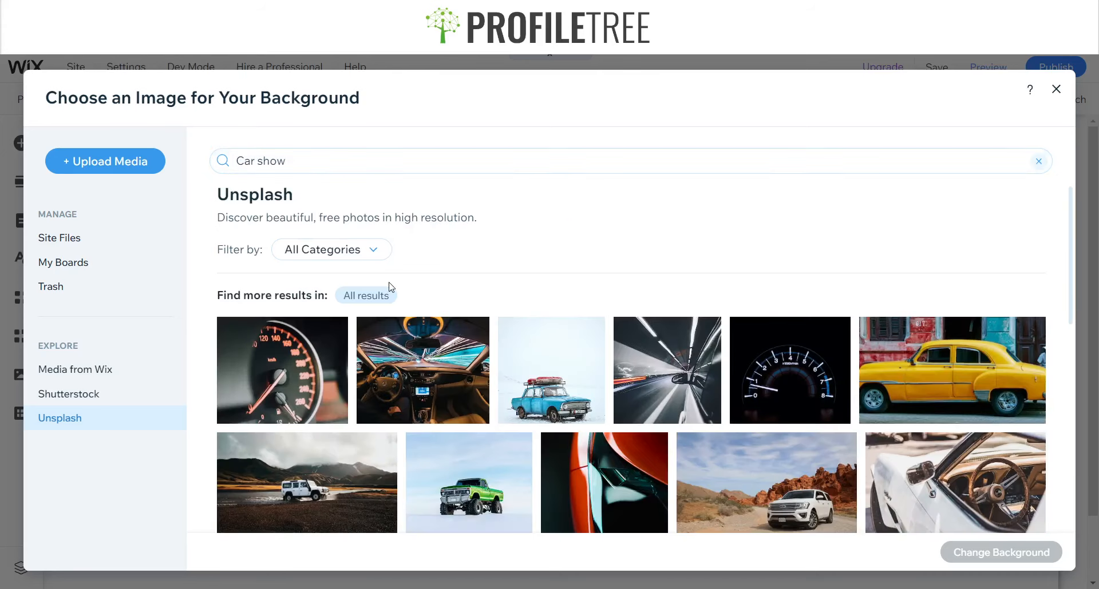
pyautogui.scroll(-5, 388, 287)
pyautogui.scroll(-6, 389, 286)
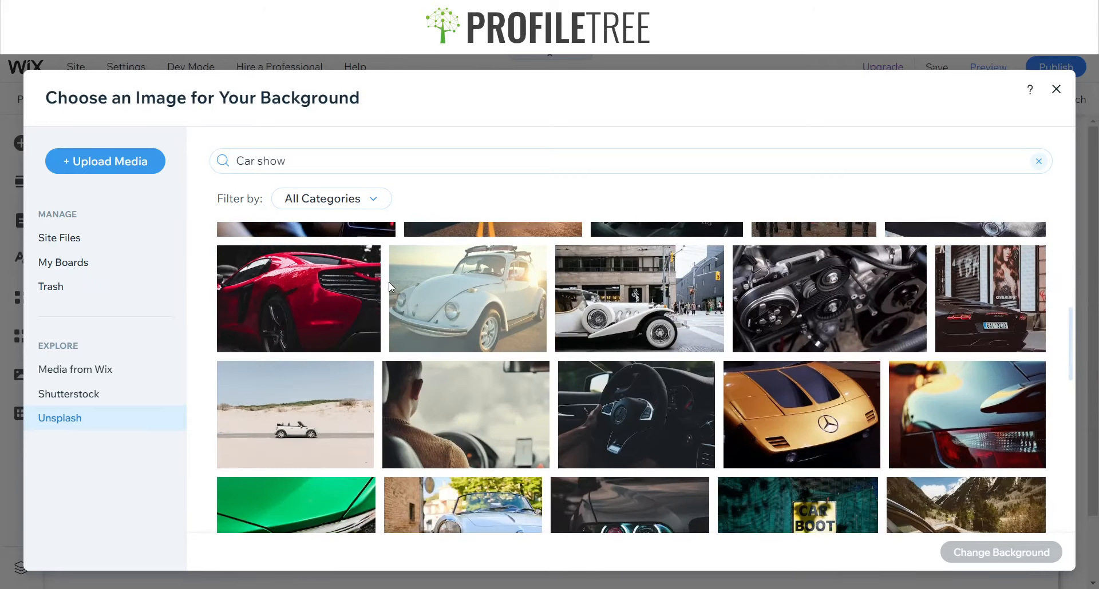
# Set the Unsplash photo of the green and white Volkswagen camper van from the "Car show" results as the strip background
pyautogui.scroll(-5, 389, 288)
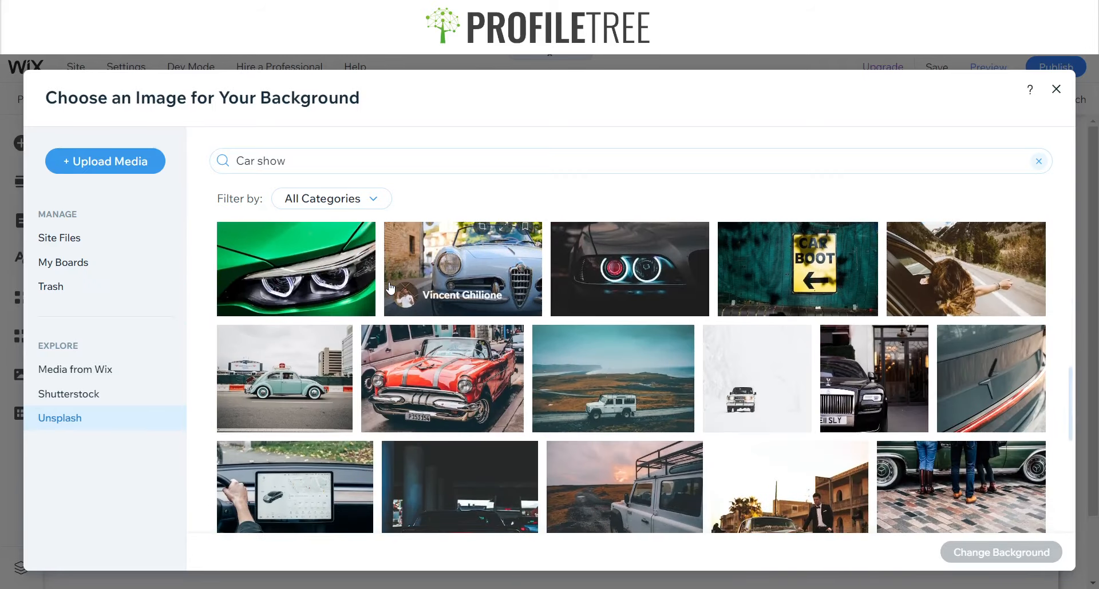
pyautogui.scroll(-2, 389, 288)
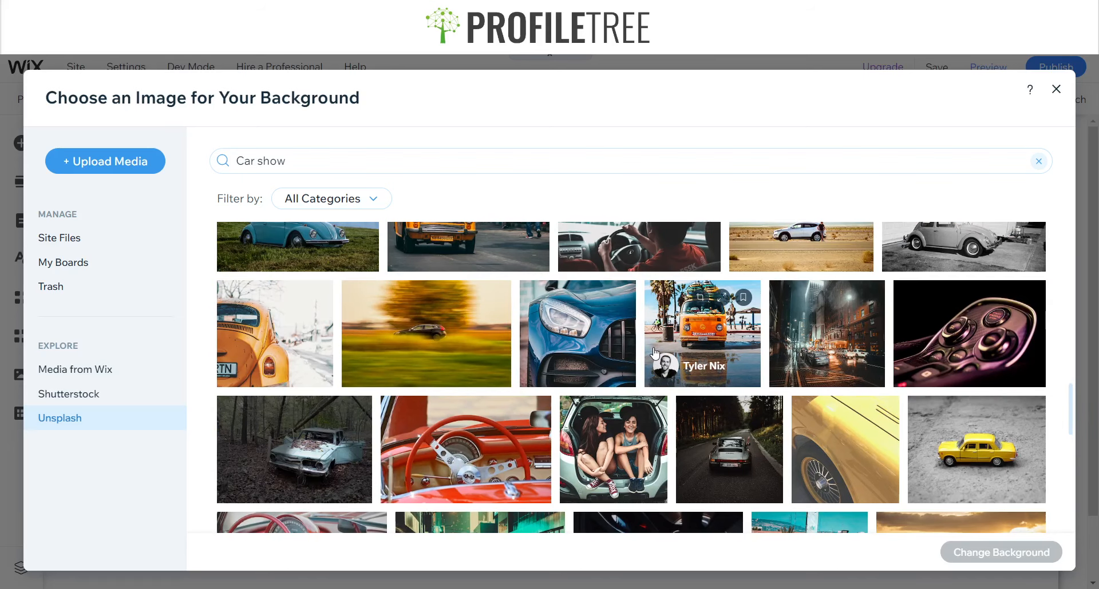
pyautogui.scroll(-7, 655, 353)
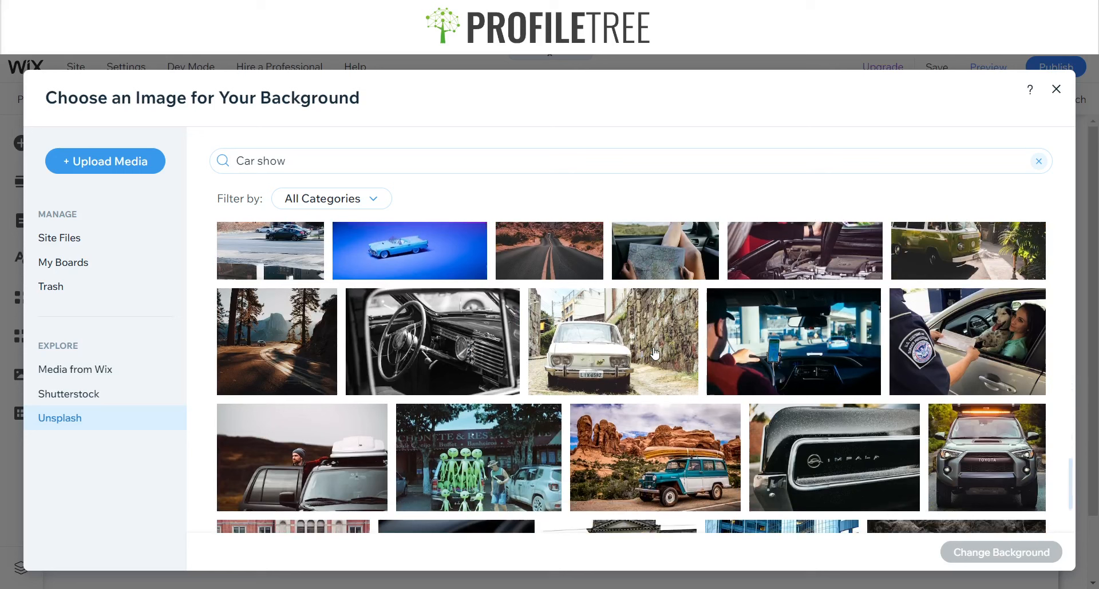
pyautogui.moveTo(655, 353)
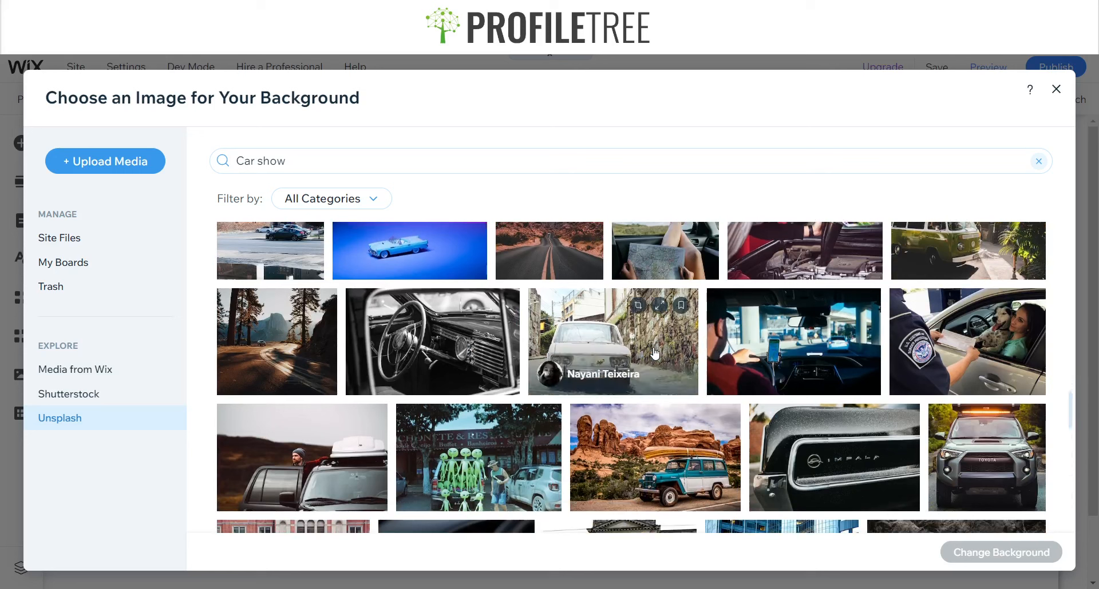
pyautogui.click(1024, 246)
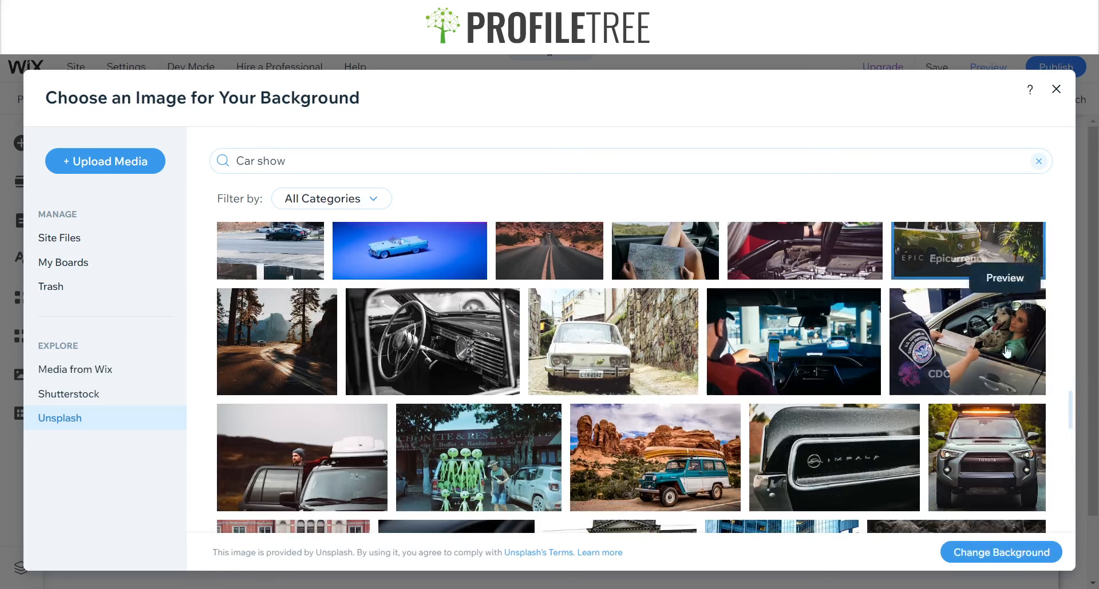
pyautogui.click(982, 553)
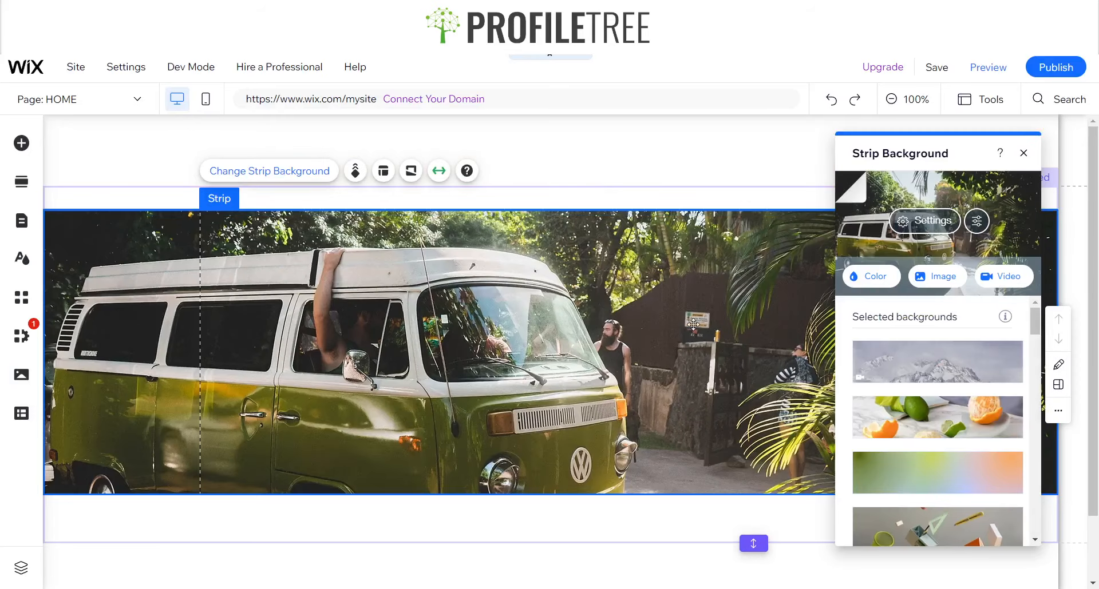
pyautogui.scroll(-1, 695, 320)
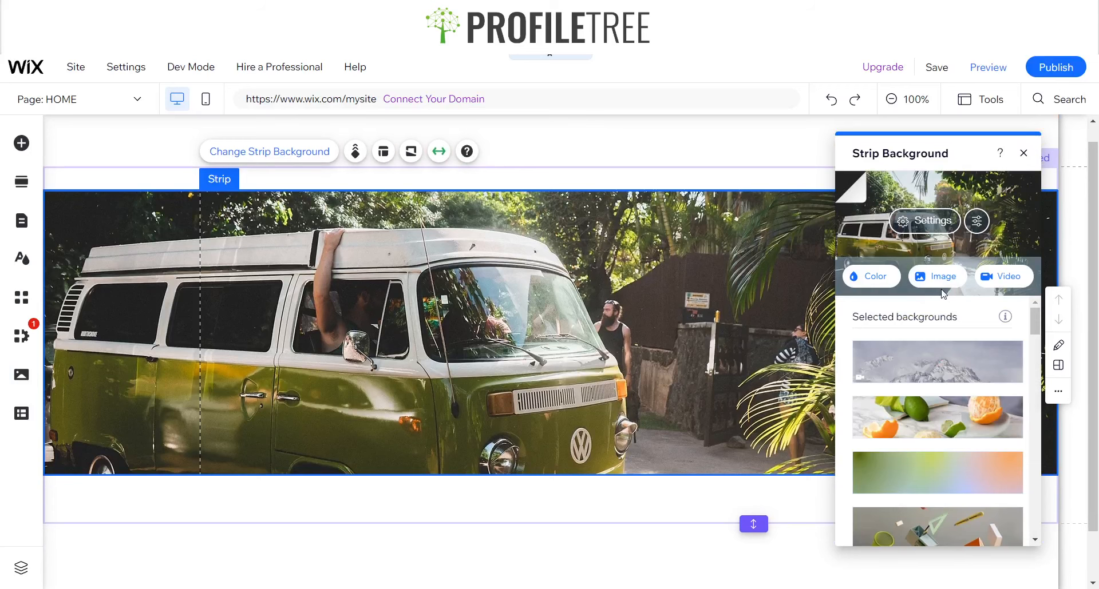
# Reopen the strip's background image chooser and look further through the Unsplash "Car show" photos
pyautogui.click(952, 277)
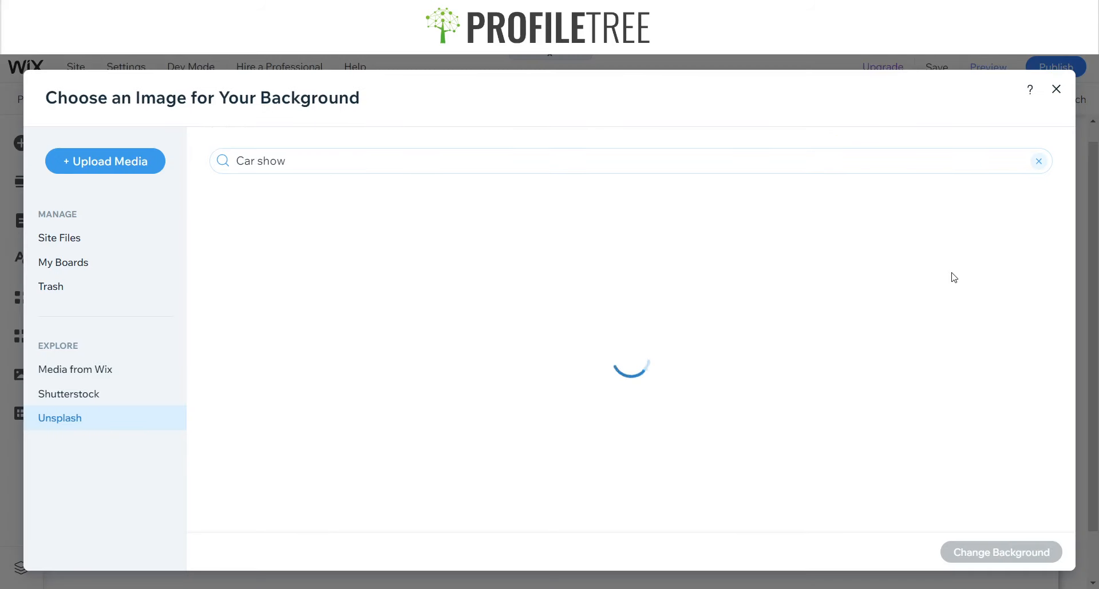
pyautogui.scroll(-7, 830, 366)
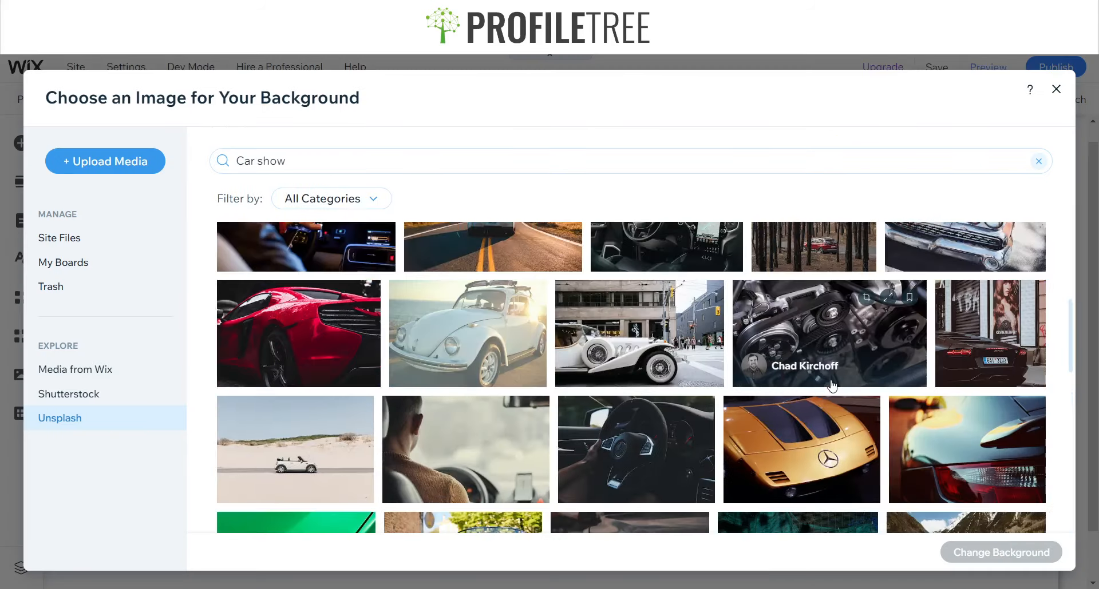
pyautogui.scroll(-5, 831, 387)
pyautogui.scroll(-5, 831, 387)
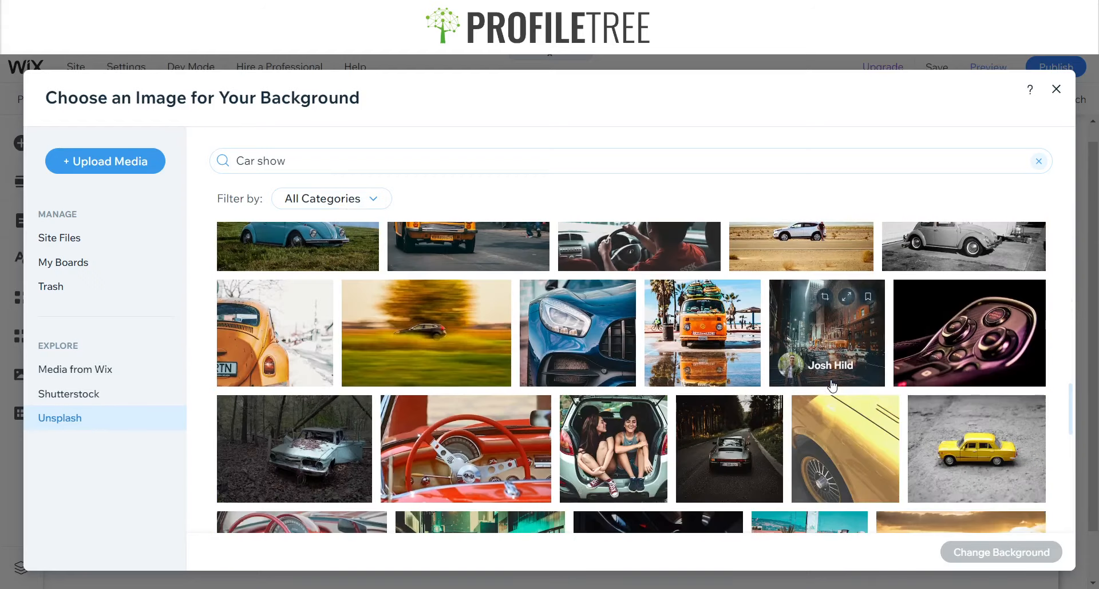
pyautogui.scroll(-6, 831, 387)
pyautogui.scroll(-3, 831, 386)
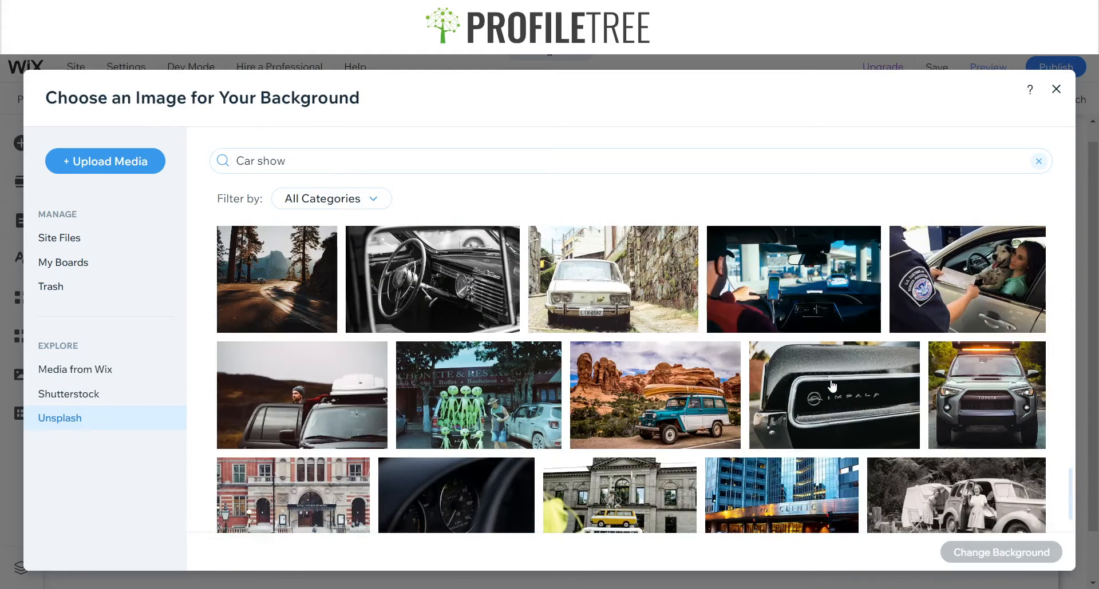
pyautogui.scroll(-1, 832, 386)
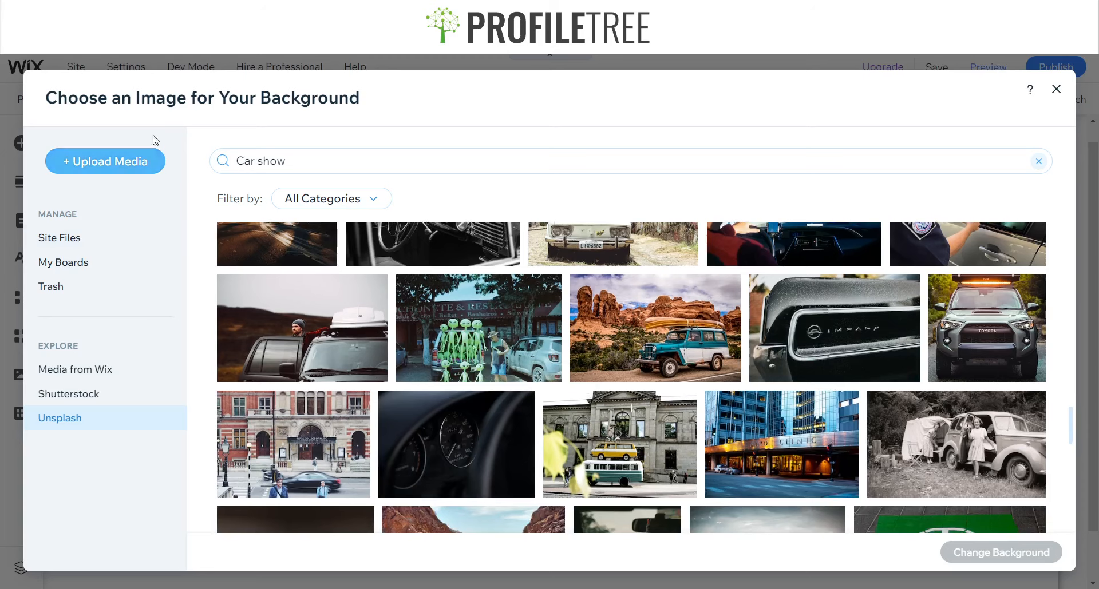
# Review the media upload sources and the site folders in the Wix account, then return to the page without uploading anything
pyautogui.click(137, 162)
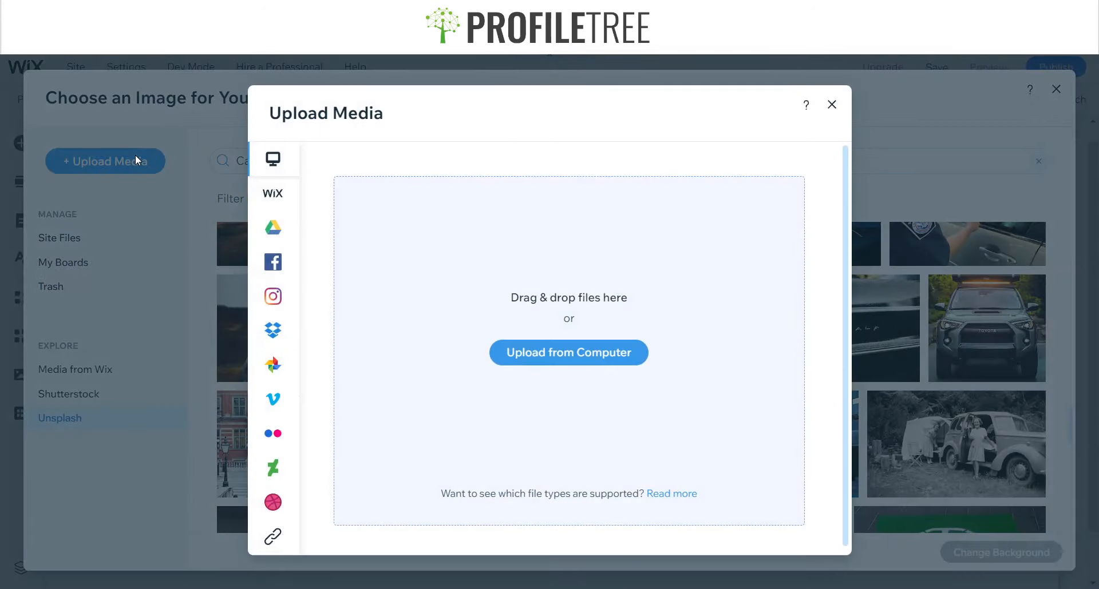
pyautogui.click(269, 191)
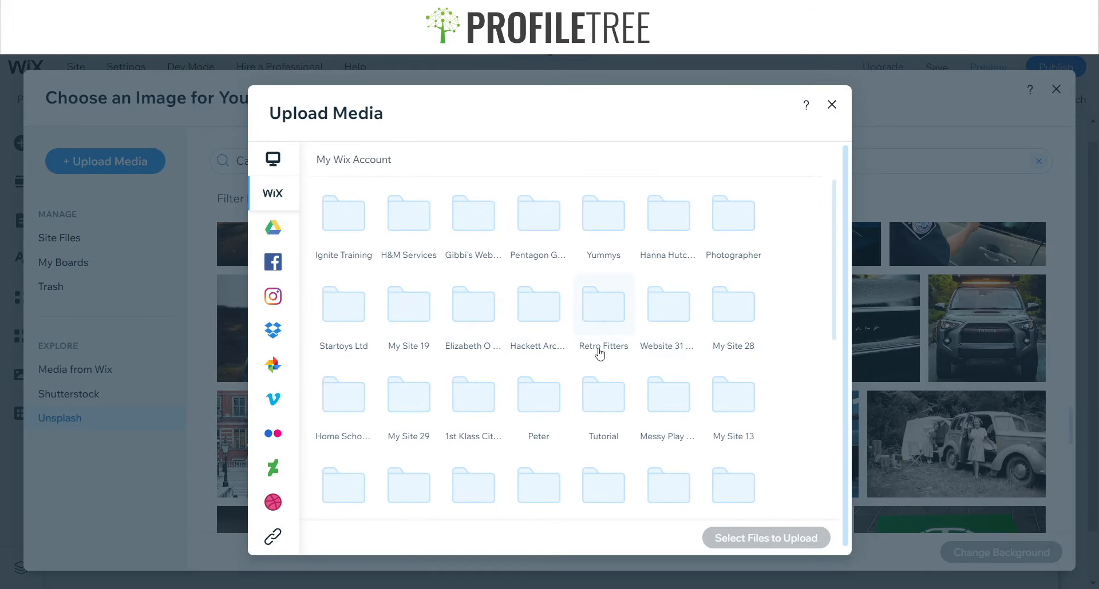
pyautogui.scroll(-5, 600, 352)
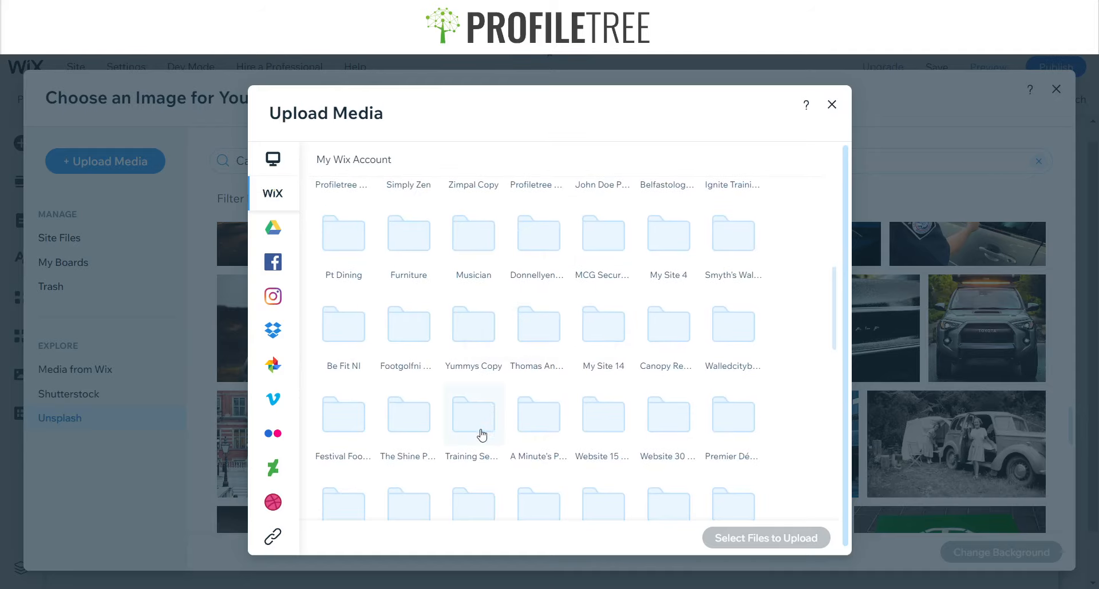
pyautogui.scroll(-5, 576, 393)
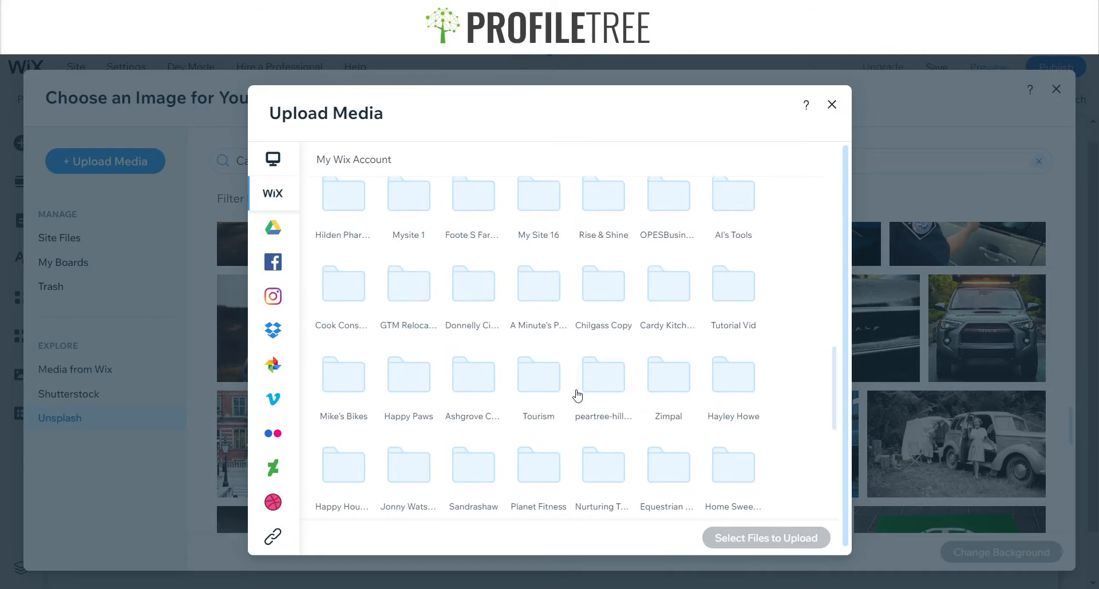
pyautogui.scroll(-5, 576, 395)
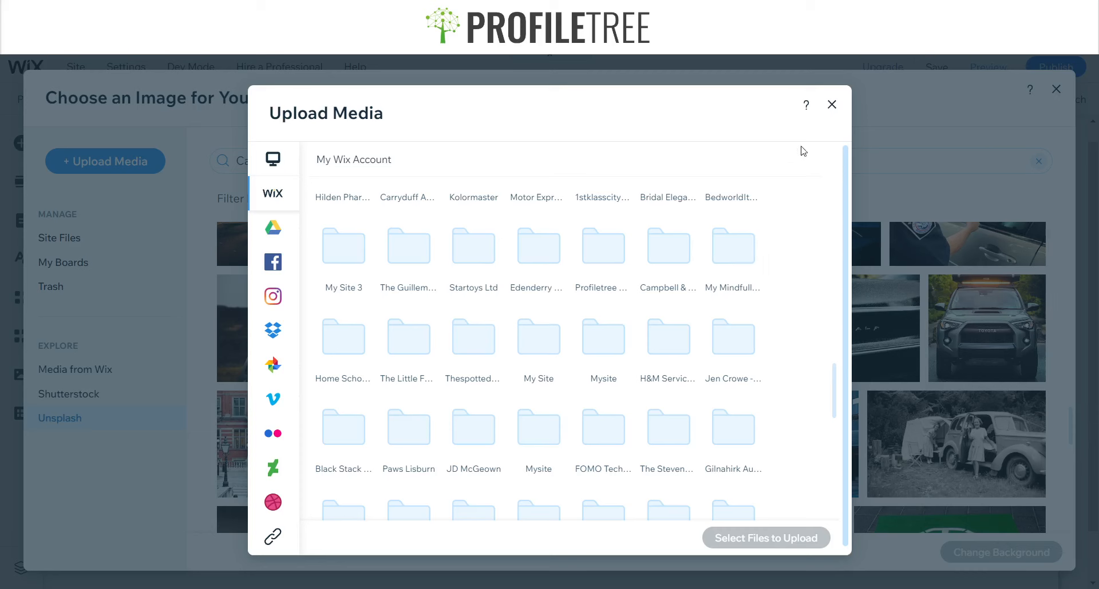
pyautogui.click(828, 111)
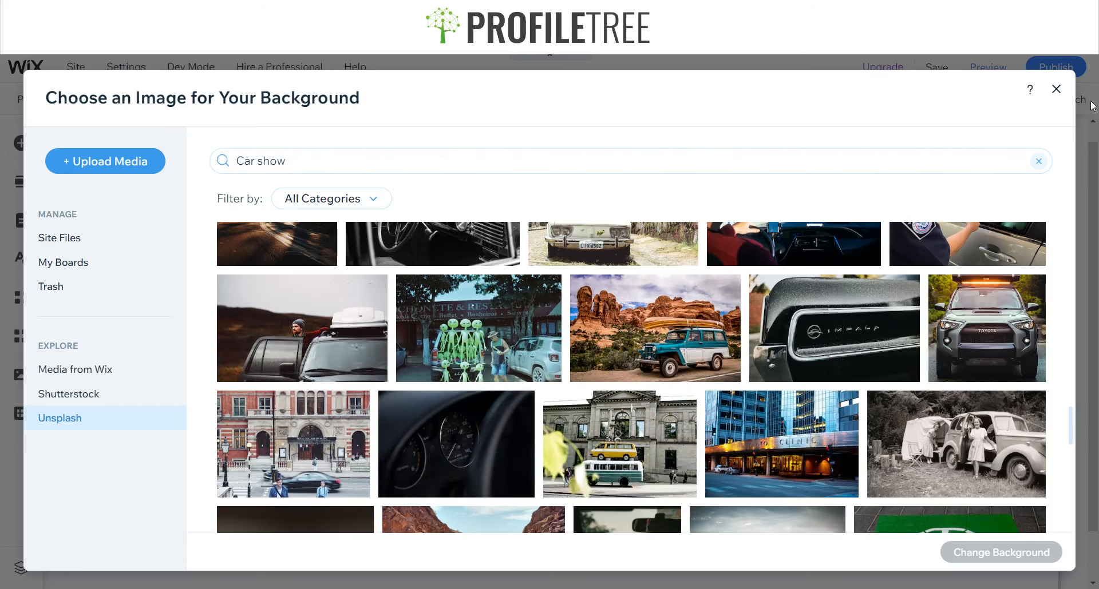
pyautogui.click(1056, 89)
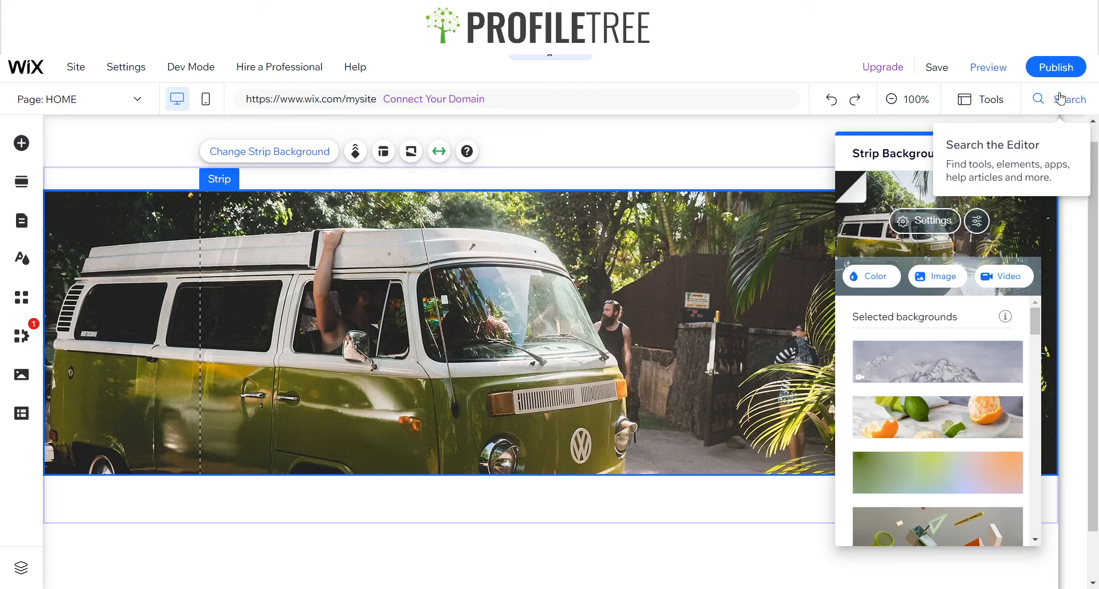
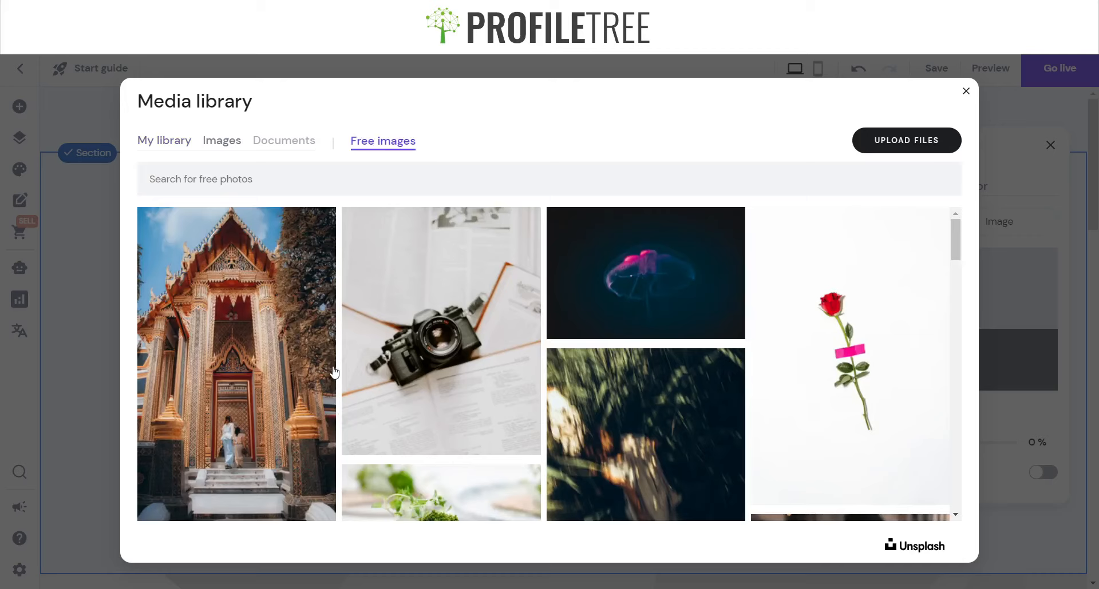
# In the other website builder's media library, search the free images for "Car show"
pyautogui.click(384, 193)
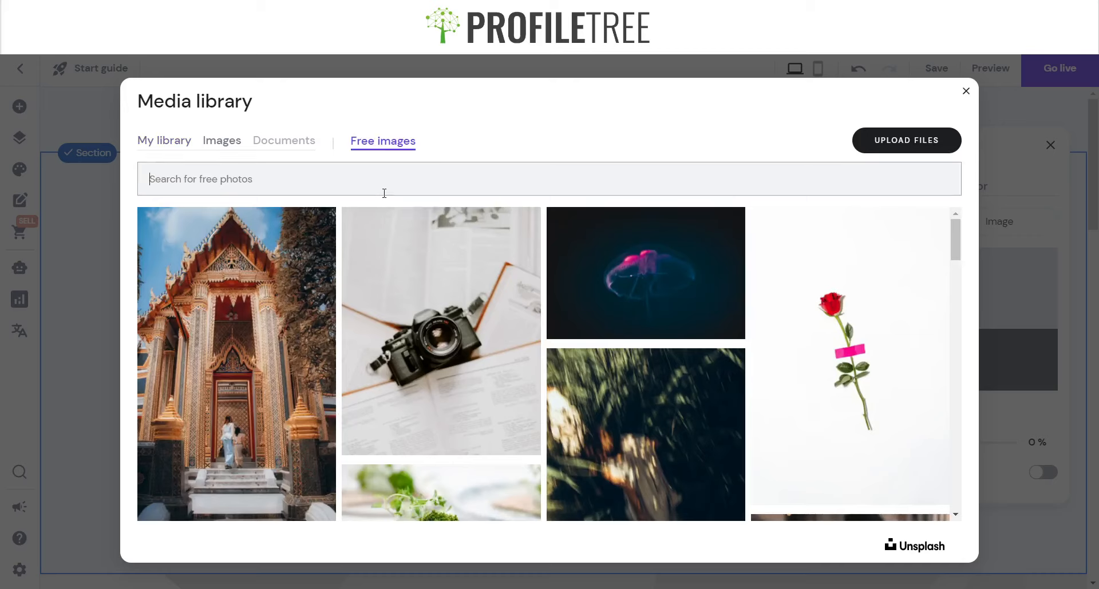
pyautogui.write('Car sho')
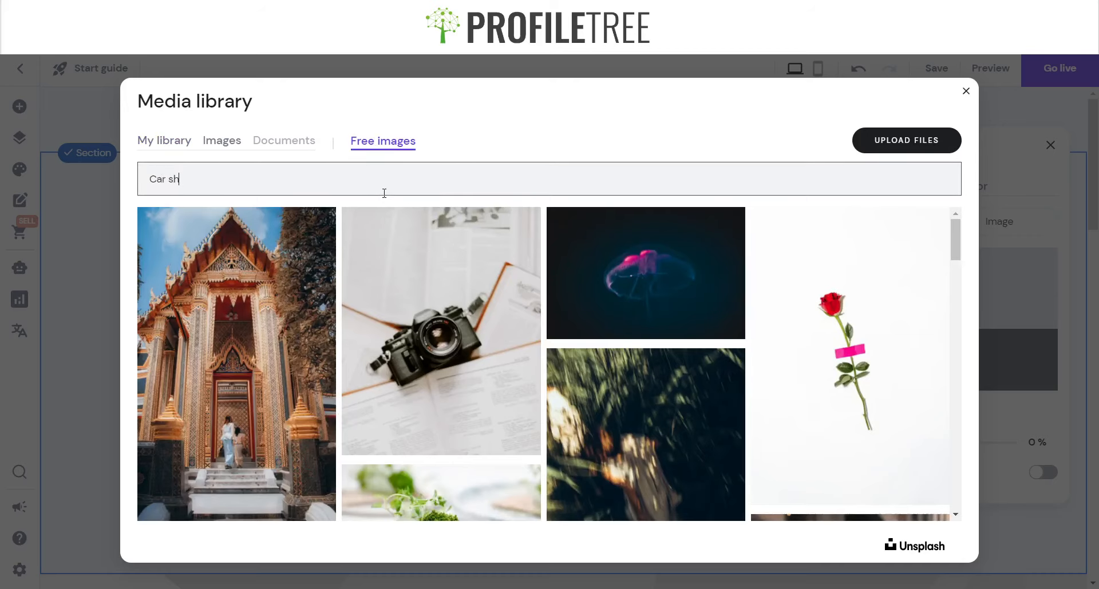
pyautogui.write('w')
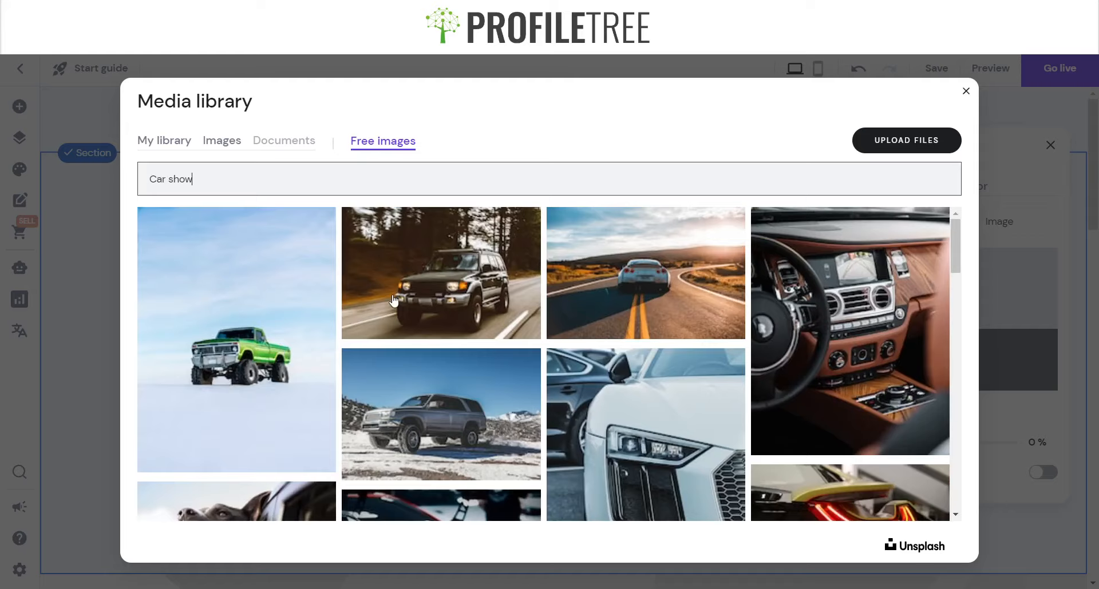
# Look through the "Car show" free photos for one suited to the section background
pyautogui.scroll(-8, 394, 301)
pyautogui.scroll(8, 394, 301)
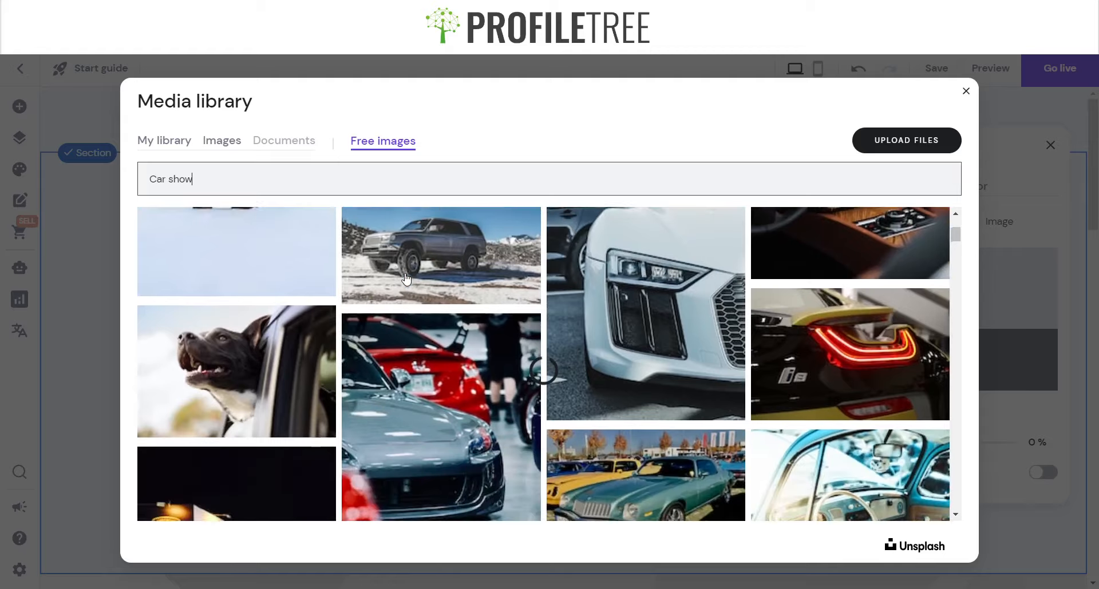
pyautogui.scroll(-3, 406, 279)
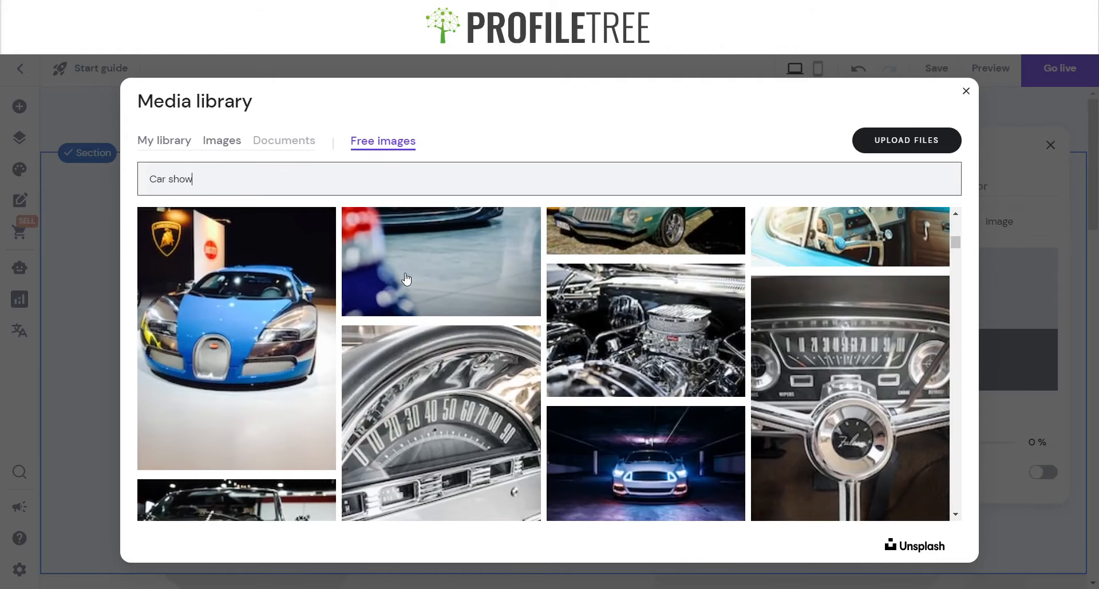
pyautogui.scroll(2, 405, 278)
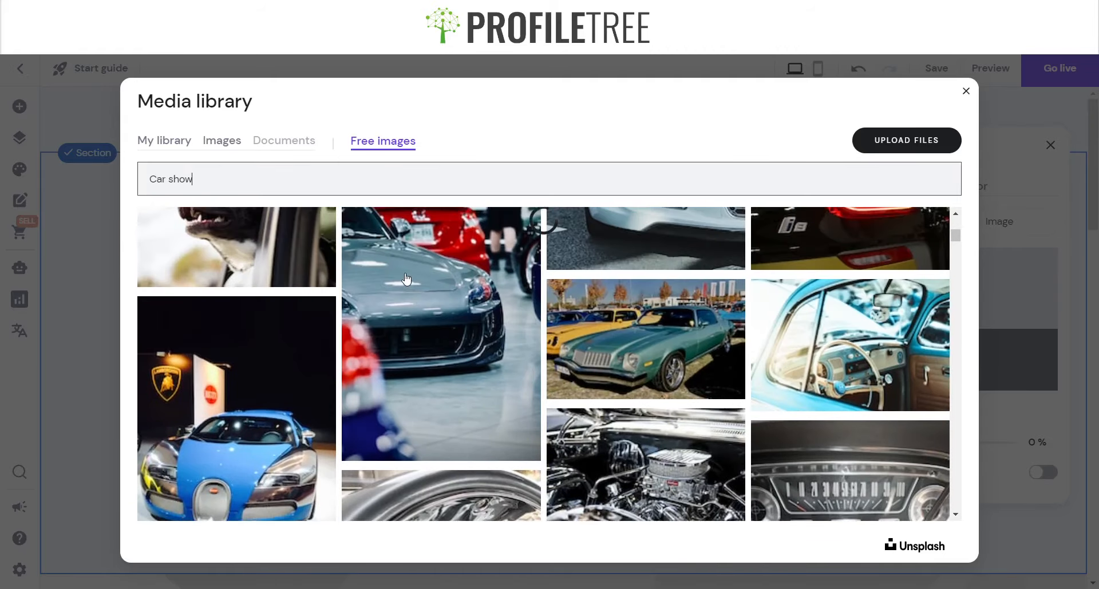
pyautogui.scroll(2, 405, 280)
pyautogui.scroll(-4, 406, 274)
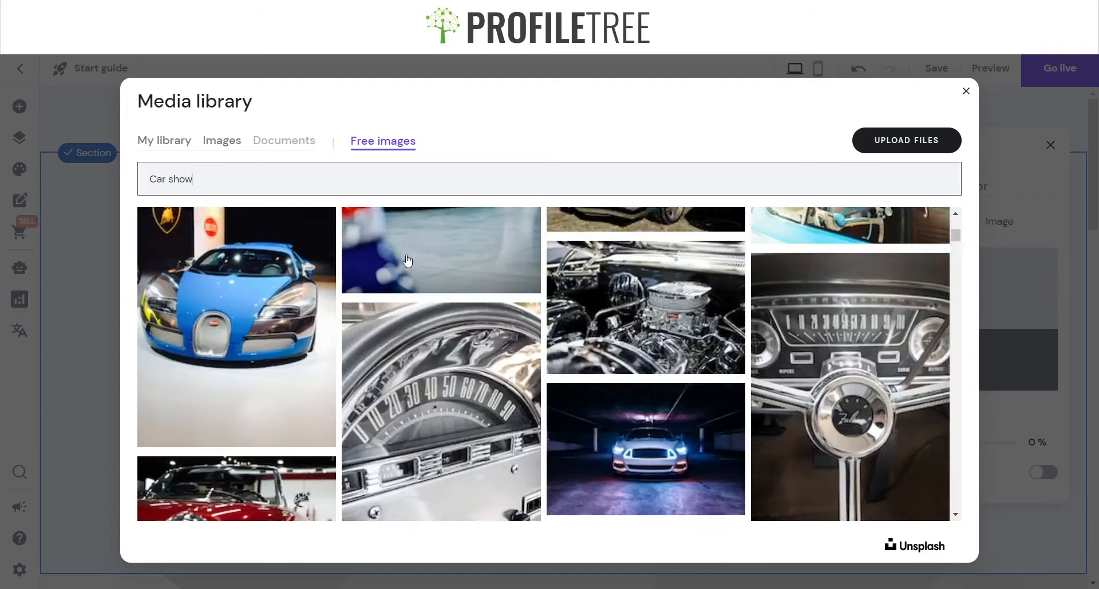
pyautogui.scroll(6, 407, 269)
pyautogui.scroll(-7, 408, 262)
pyautogui.scroll(-10, 407, 260)
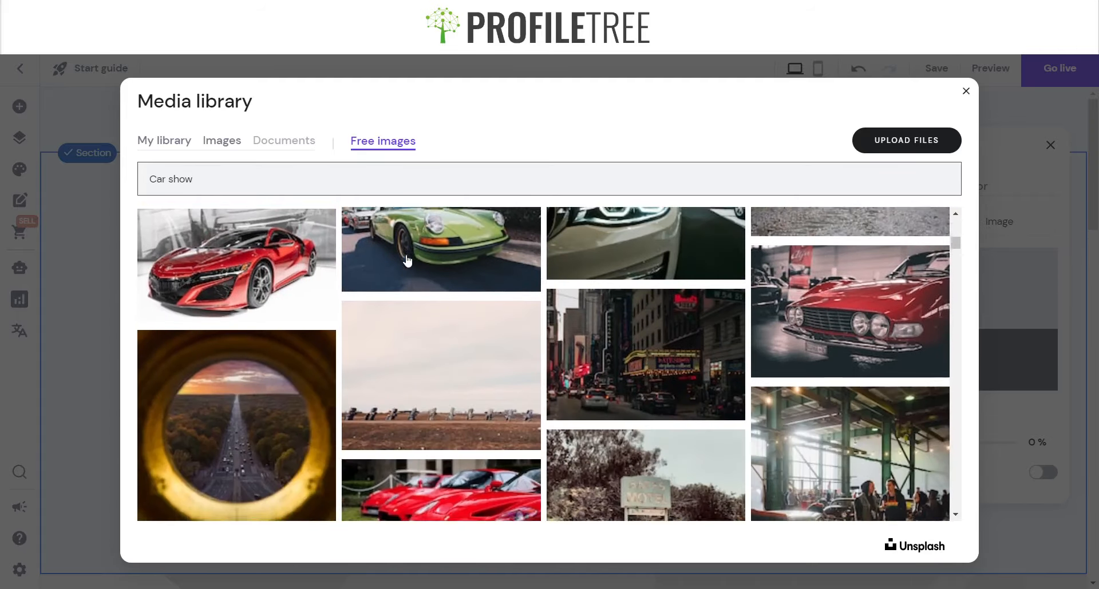
pyautogui.scroll(-10, 407, 261)
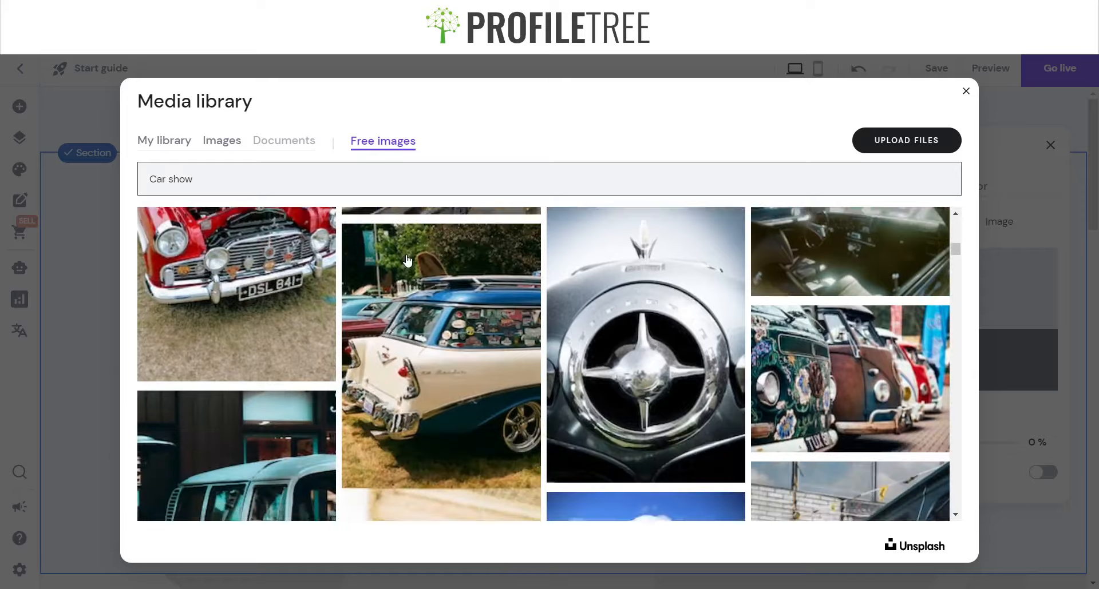
pyautogui.scroll(3, 407, 261)
pyautogui.scroll(-8, 407, 261)
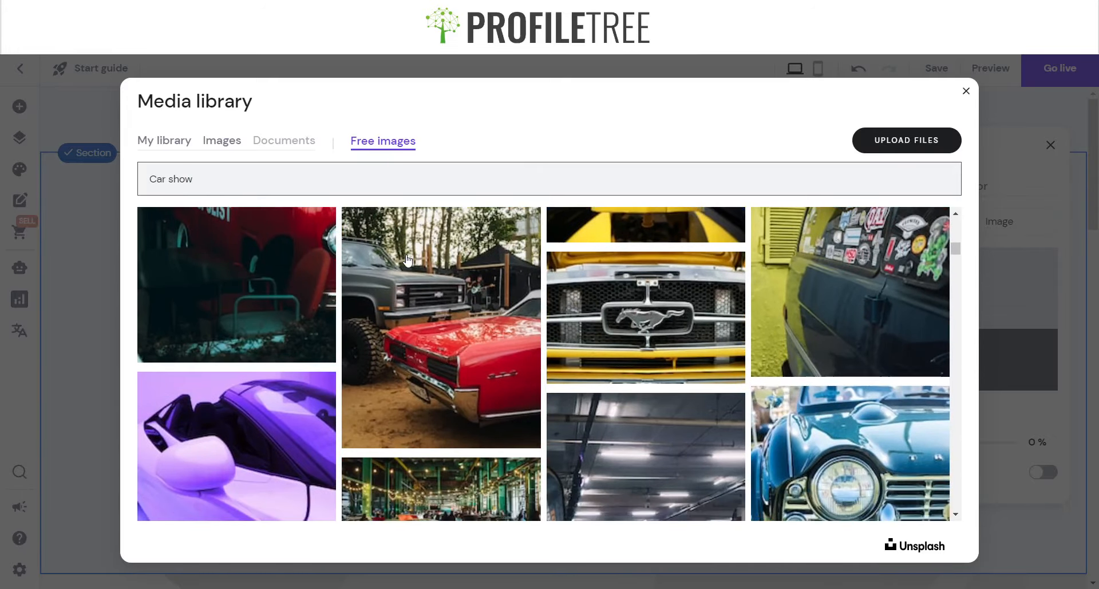
pyautogui.scroll(-10, 407, 261)
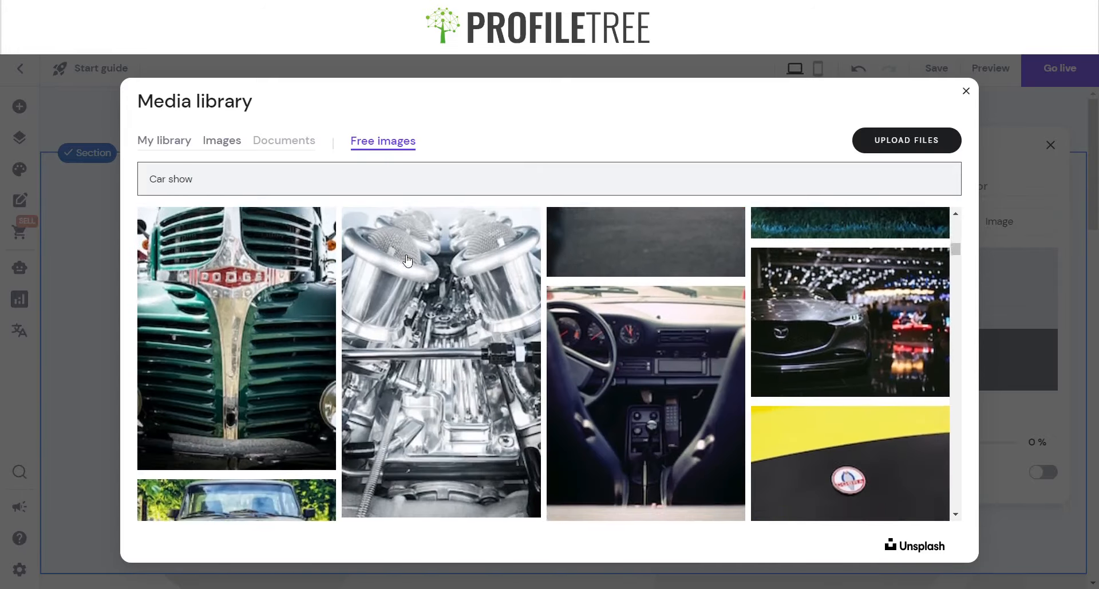
pyautogui.scroll(3, 407, 261)
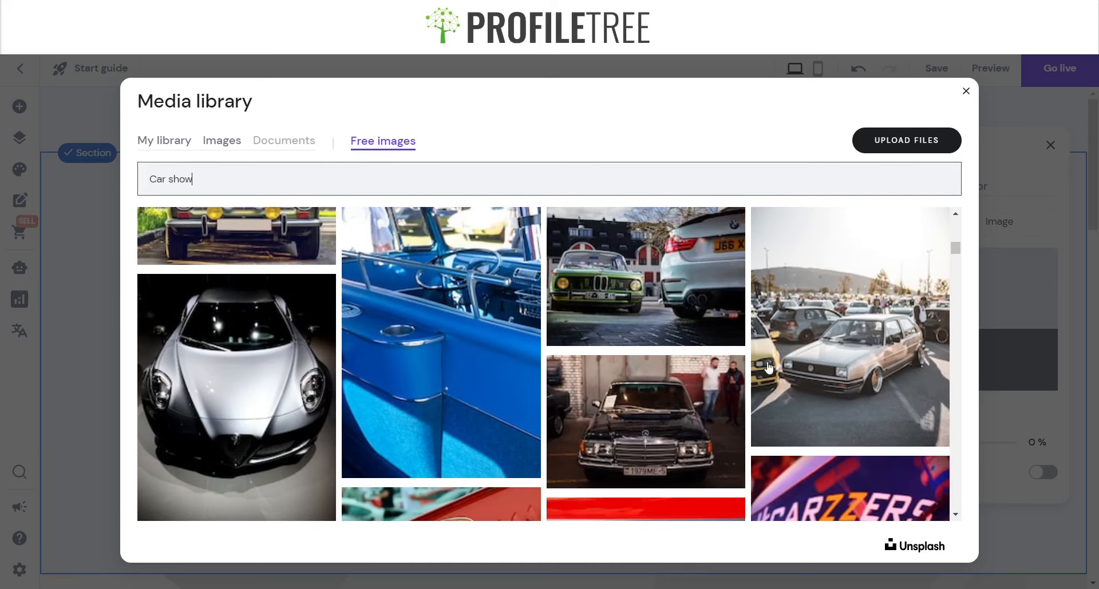
# Add the photo of the silver Volkswagen hatchback in a crowded car park as the title section's background and view it on the page
pyautogui.scroll(-1, 796, 372)
pyautogui.click(795, 373)
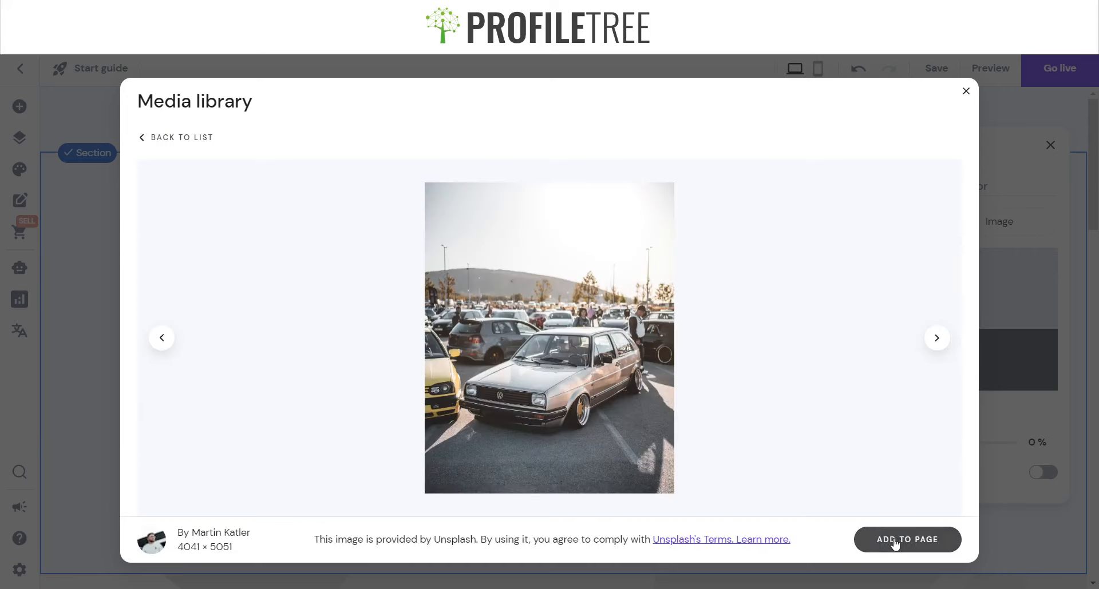
pyautogui.click(897, 540)
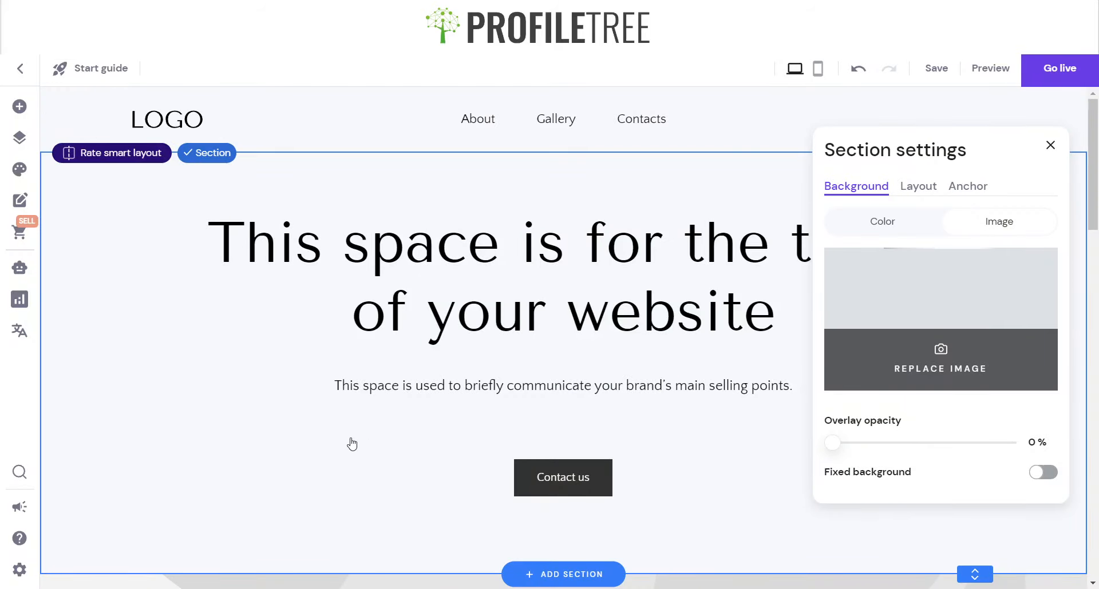
pyautogui.scroll(-3, 352, 445)
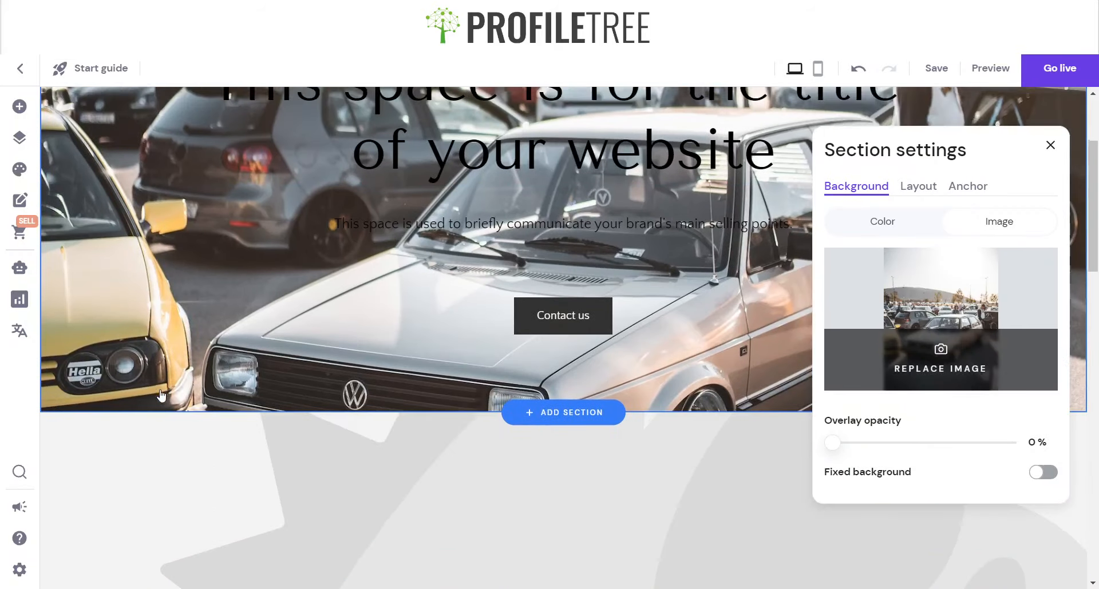
# Close the section settings and review how the car photo background looks behind the header, title section and the section below
pyautogui.scroll(3, 162, 395)
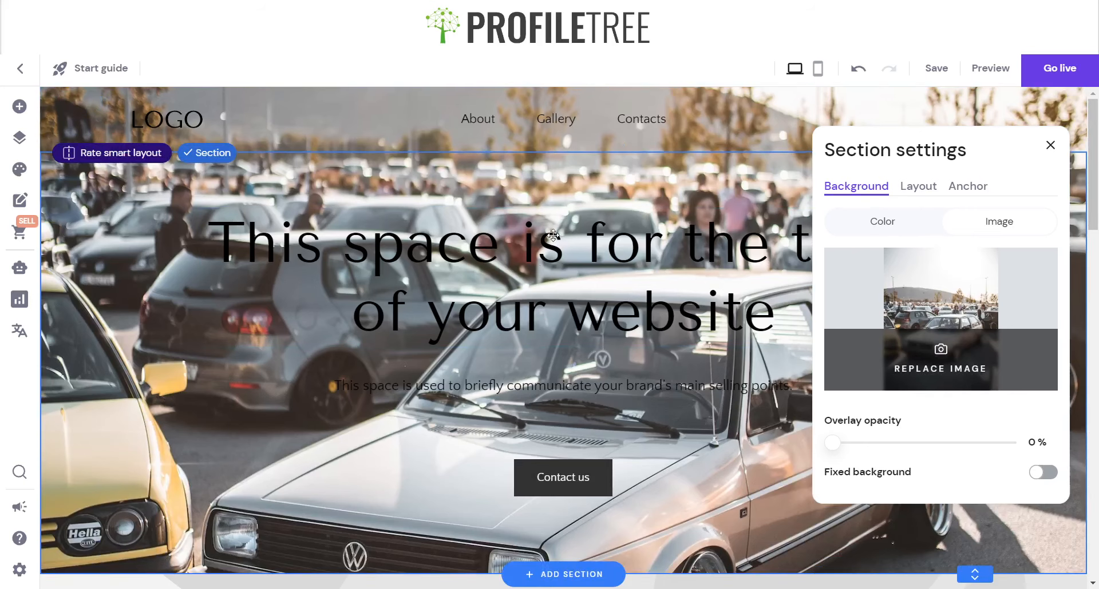
pyautogui.scroll(-2, 146, 332)
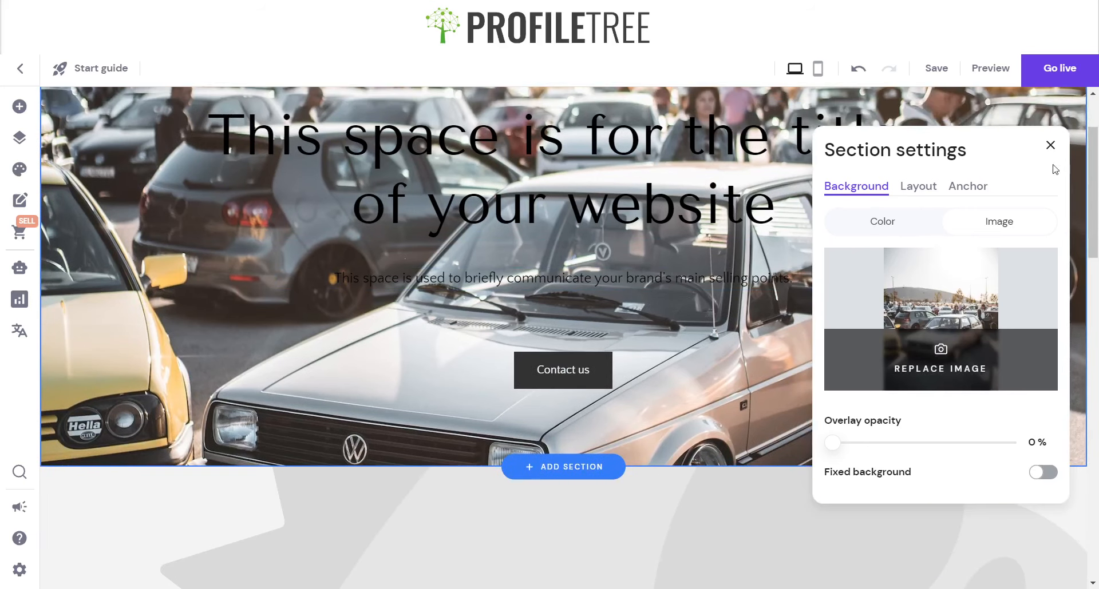
pyautogui.click(1050, 145)
pyautogui.scroll(2, 618, 324)
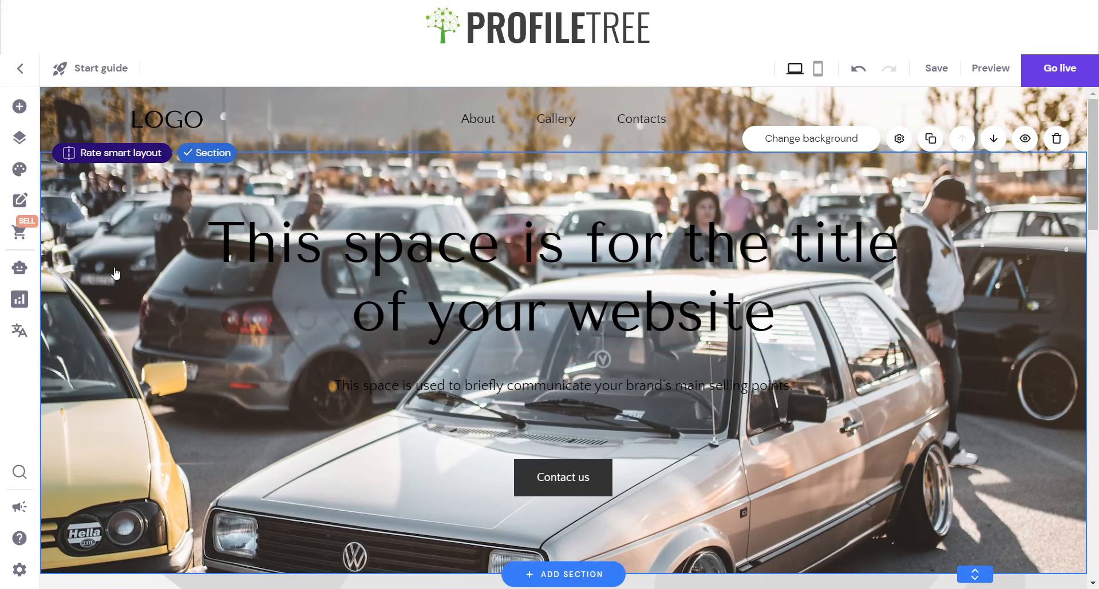
pyautogui.scroll(-6, 114, 274)
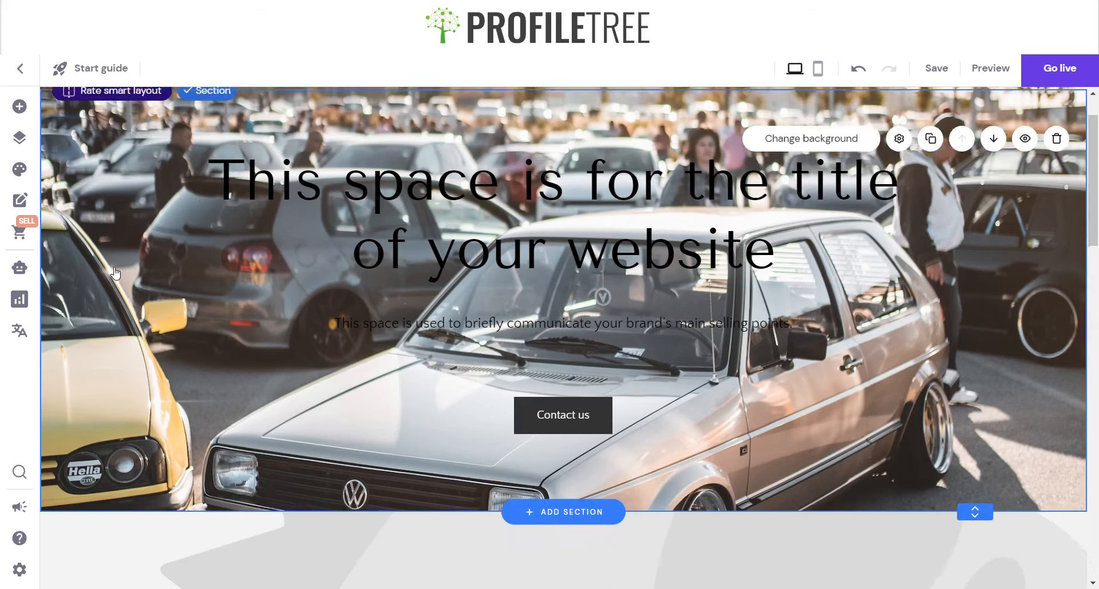
pyautogui.scroll(6, 115, 273)
pyautogui.scroll(-6, 115, 273)
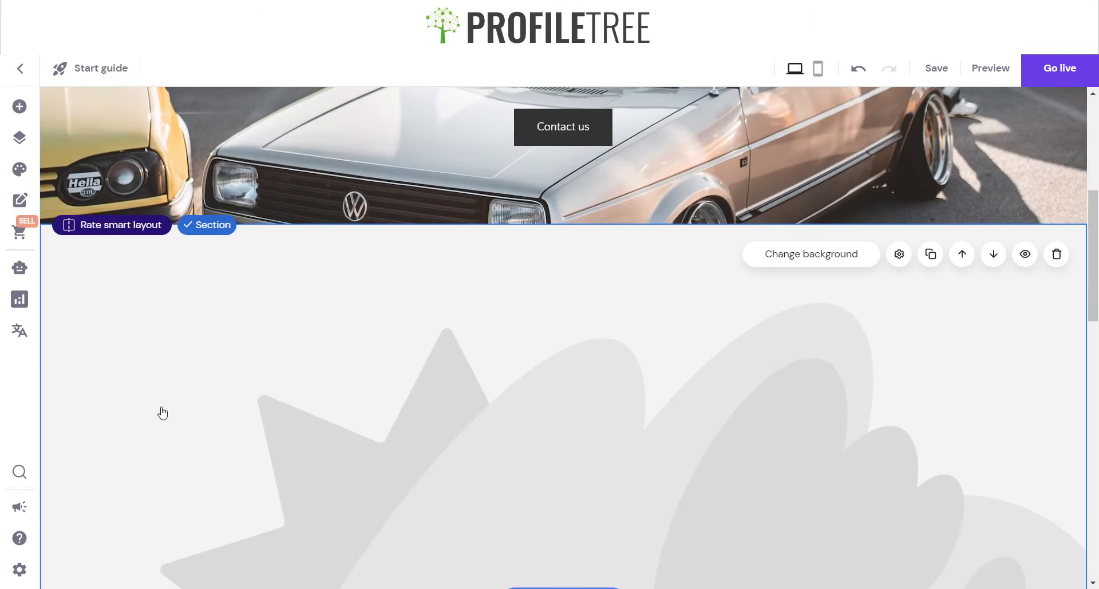
pyautogui.scroll(6, 279, 256)
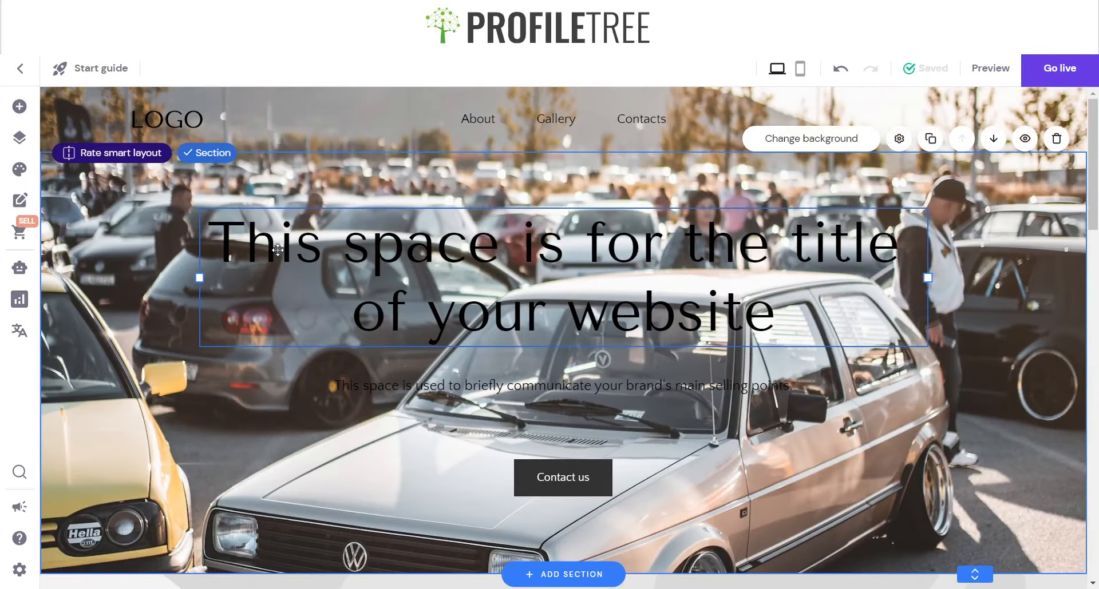
# Reopen the title section's background image options and browse the media library's own images and the free Unsplash photos
pyautogui.click(863, 139)
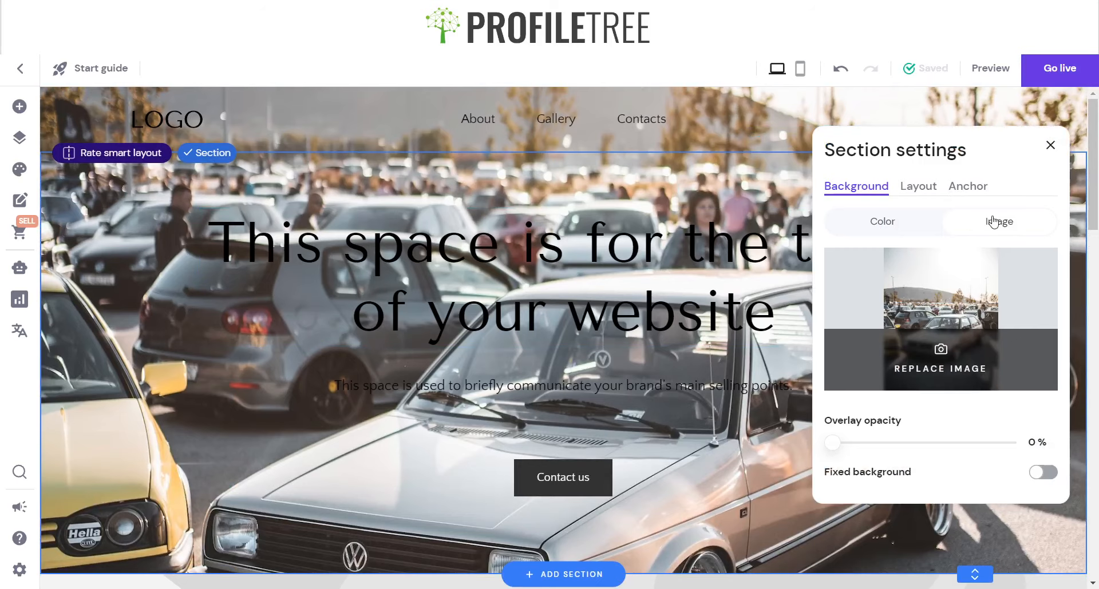
pyautogui.click(929, 352)
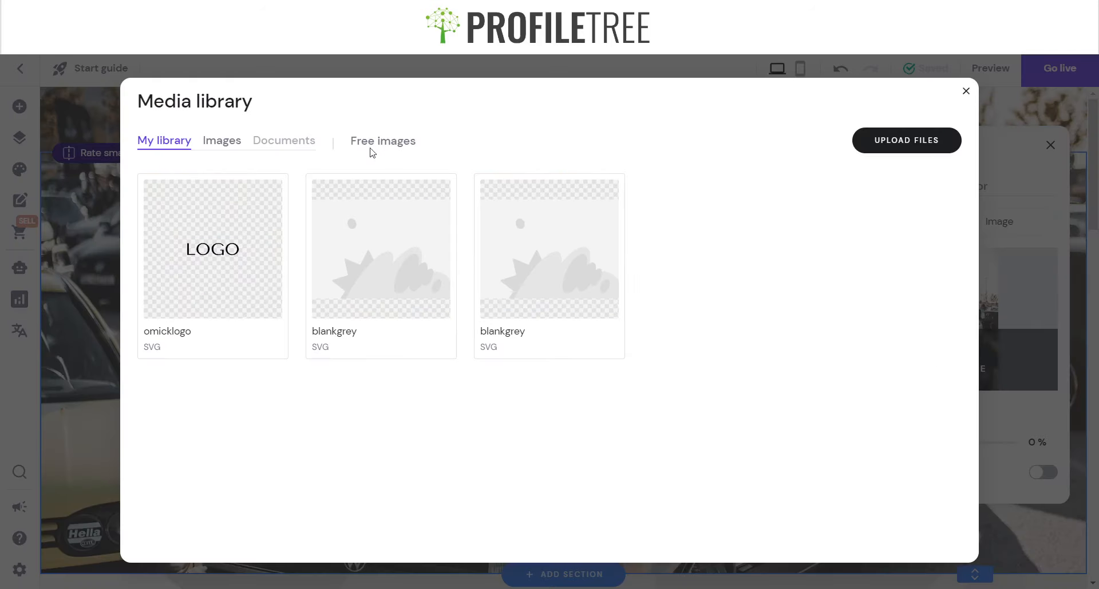
pyautogui.click(232, 144)
pyautogui.click(402, 146)
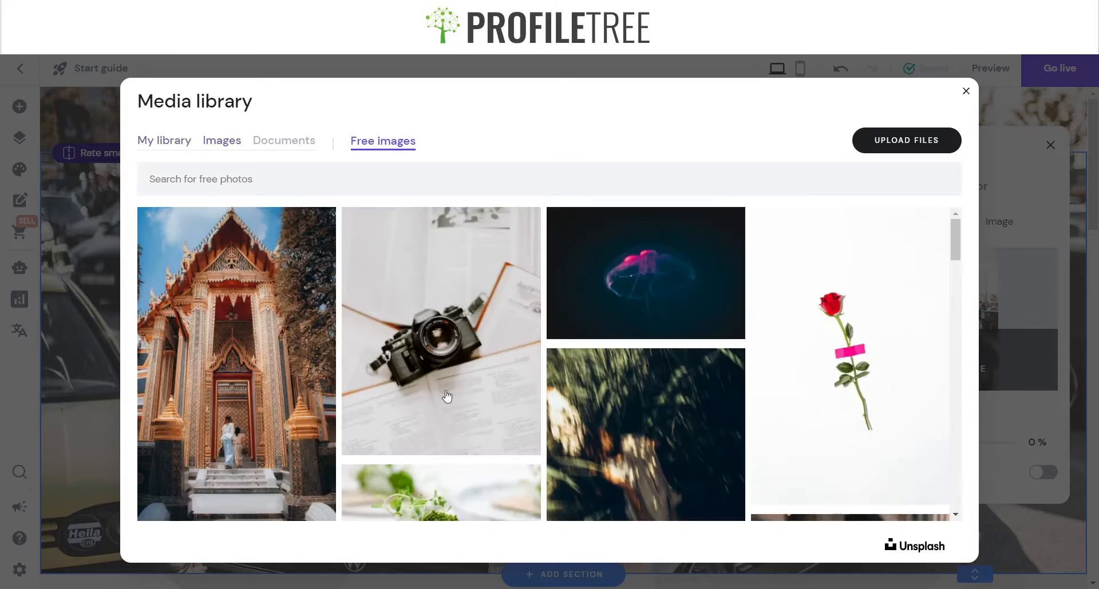
pyautogui.scroll(-15, 446, 396)
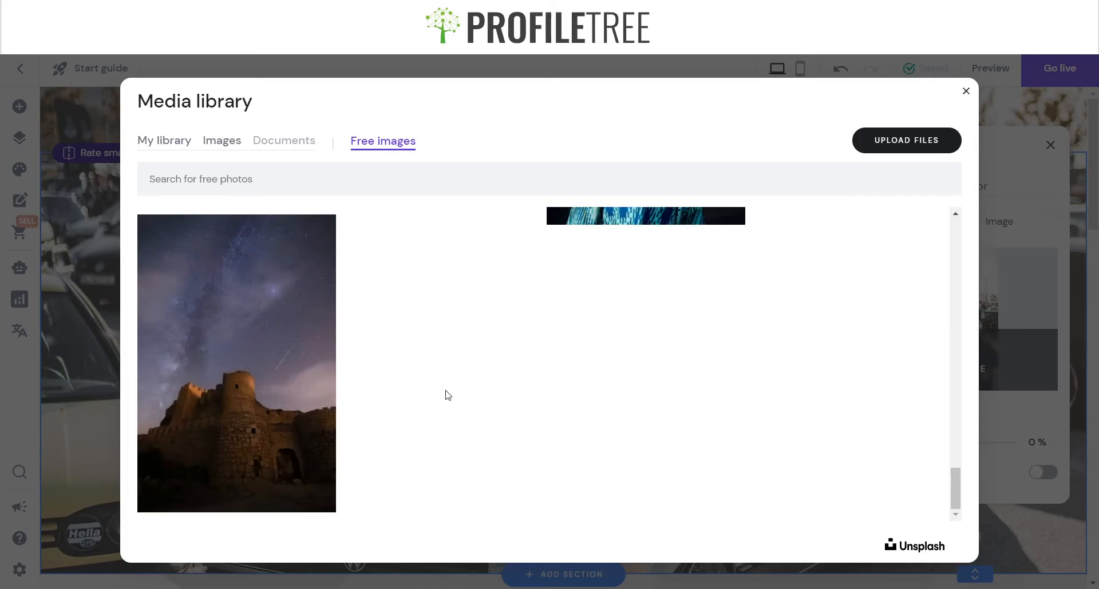
pyautogui.scroll(15, 447, 396)
pyautogui.click(256, 172)
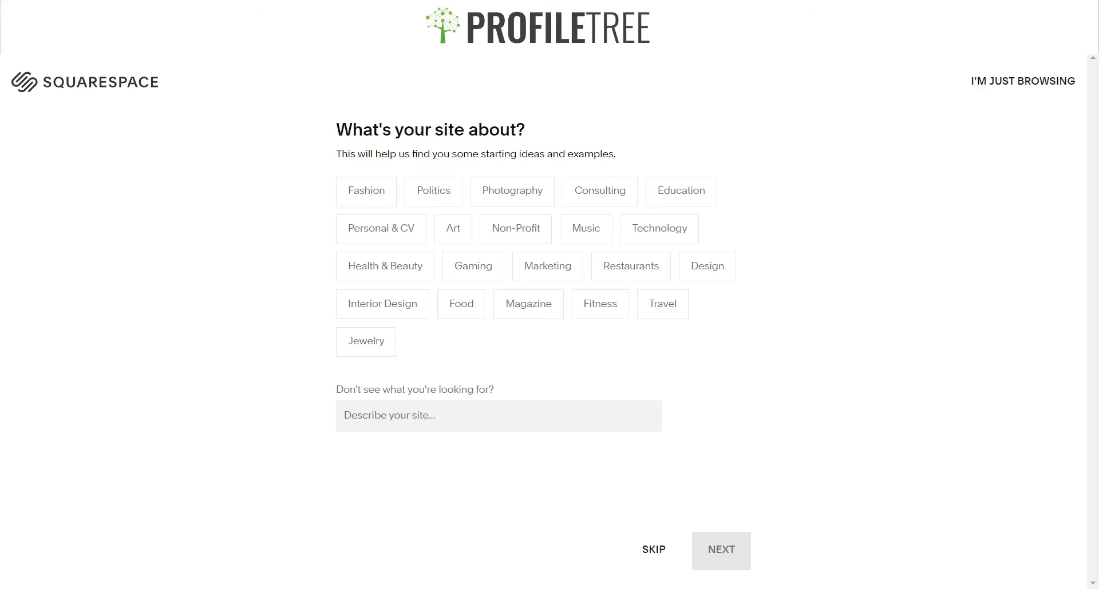
# In Squarespace, bypass the site topic questionnaire by choosing to just browse, and look over the template gallery
pyautogui.click(1011, 87)
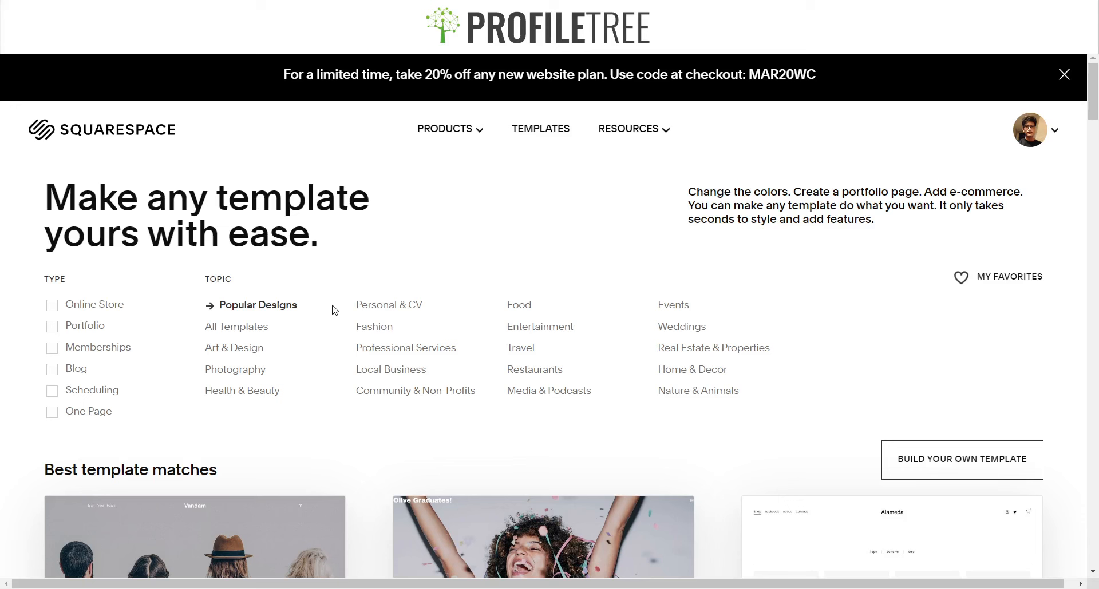
pyautogui.scroll(-3, 310, 425)
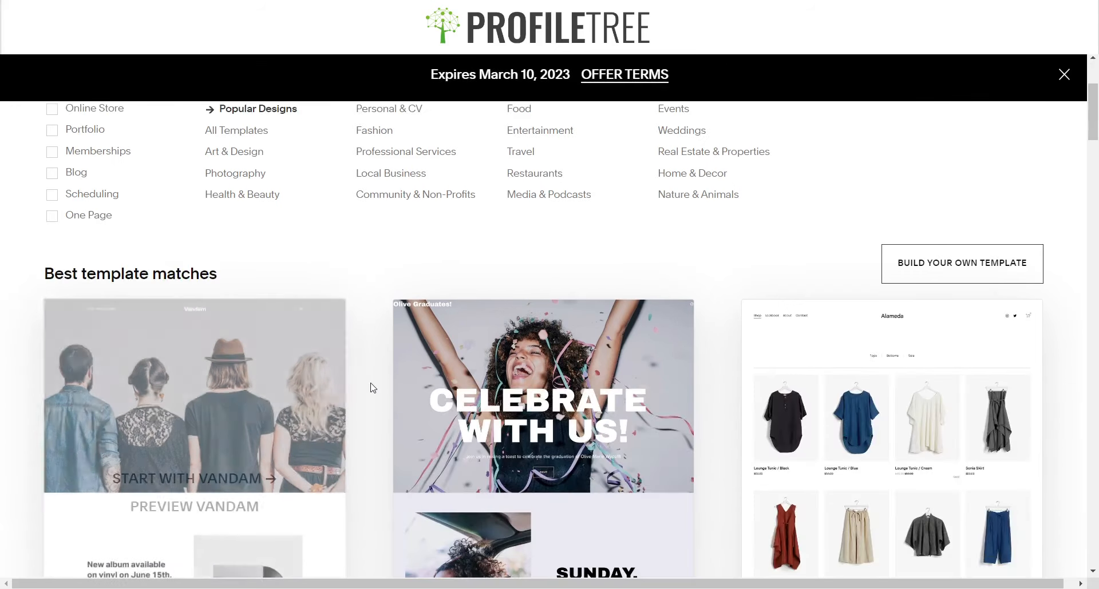
pyautogui.scroll(3, 372, 387)
pyautogui.scroll(-3, 372, 387)
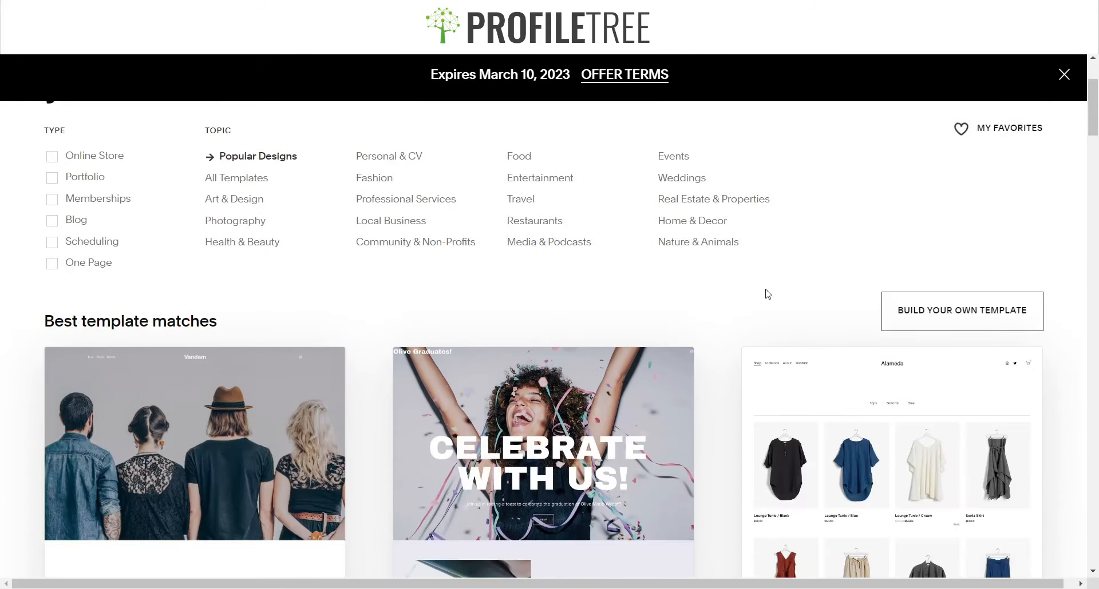
# Start building a custom template and leave the site title blank to continue to the homepage setup
pyautogui.click(904, 305)
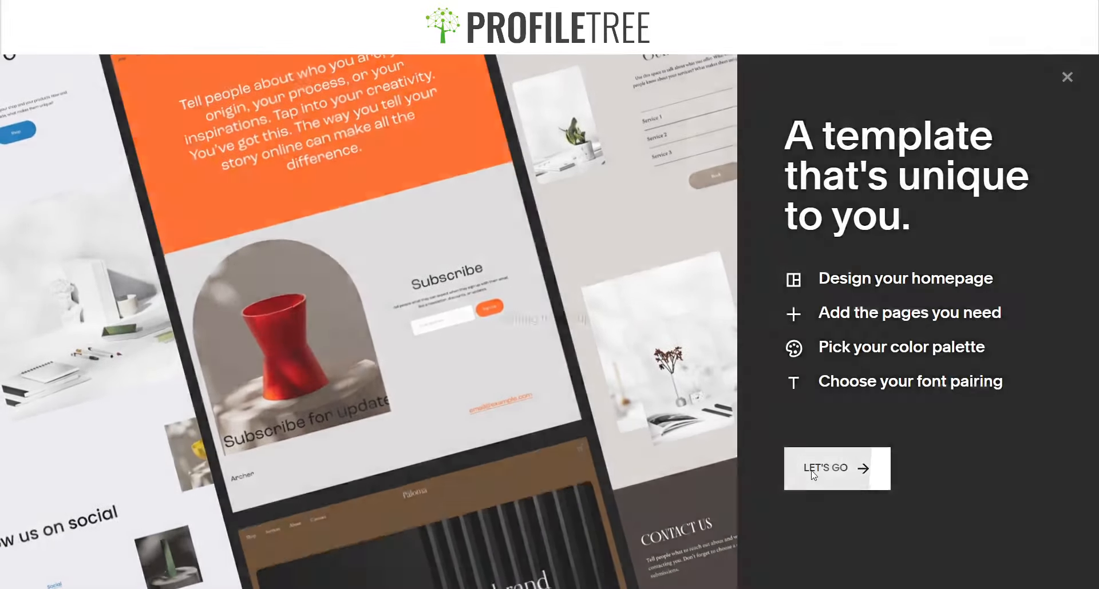
pyautogui.click(813, 474)
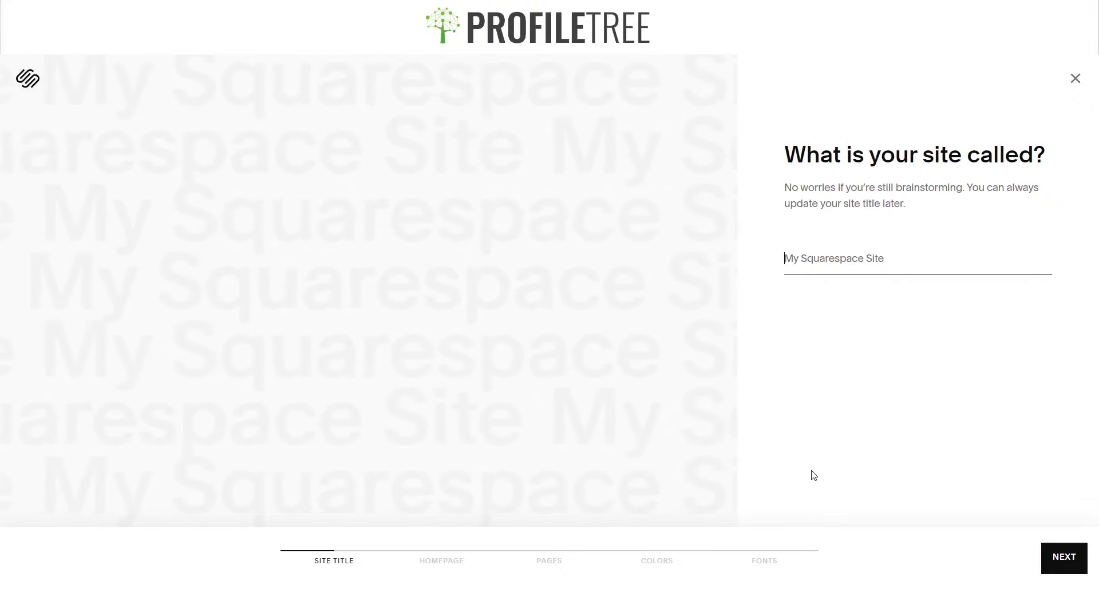
pyautogui.click(1074, 559)
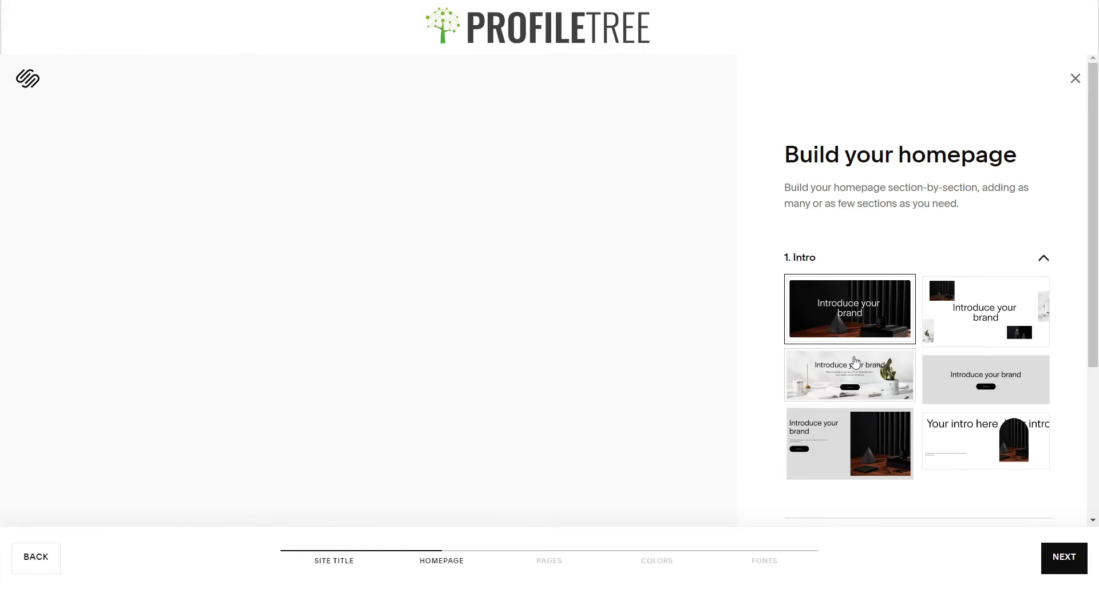
# Choose the "Our Services" layout with the list of services for the homepage's Featured selling section, keeping the dark intro layout
pyautogui.scroll(-3, 859, 372)
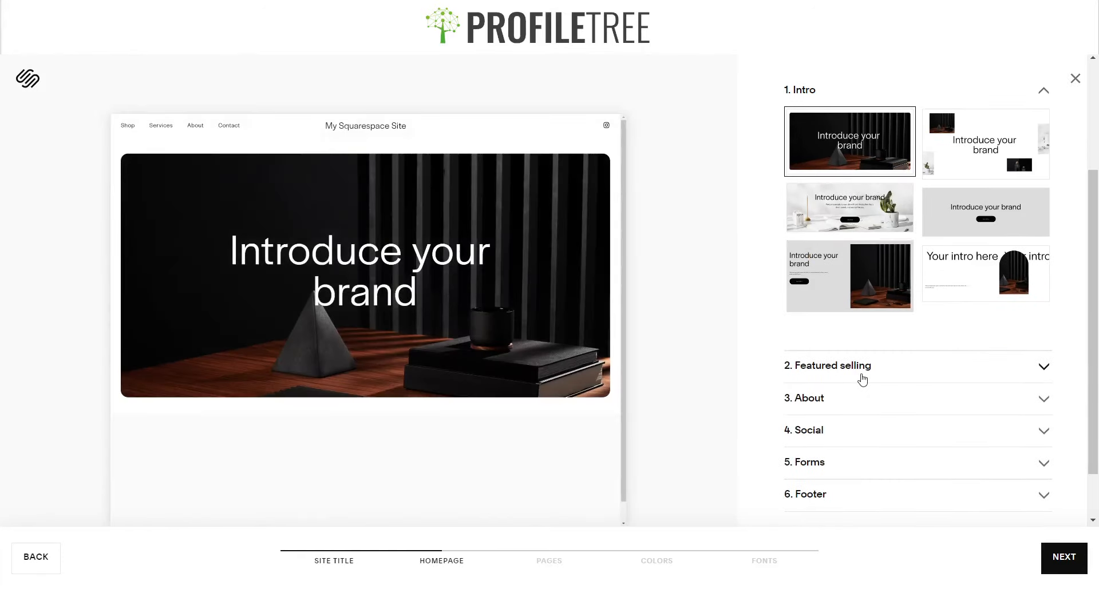
pyautogui.click(862, 379)
pyautogui.scroll(-3, 853, 430)
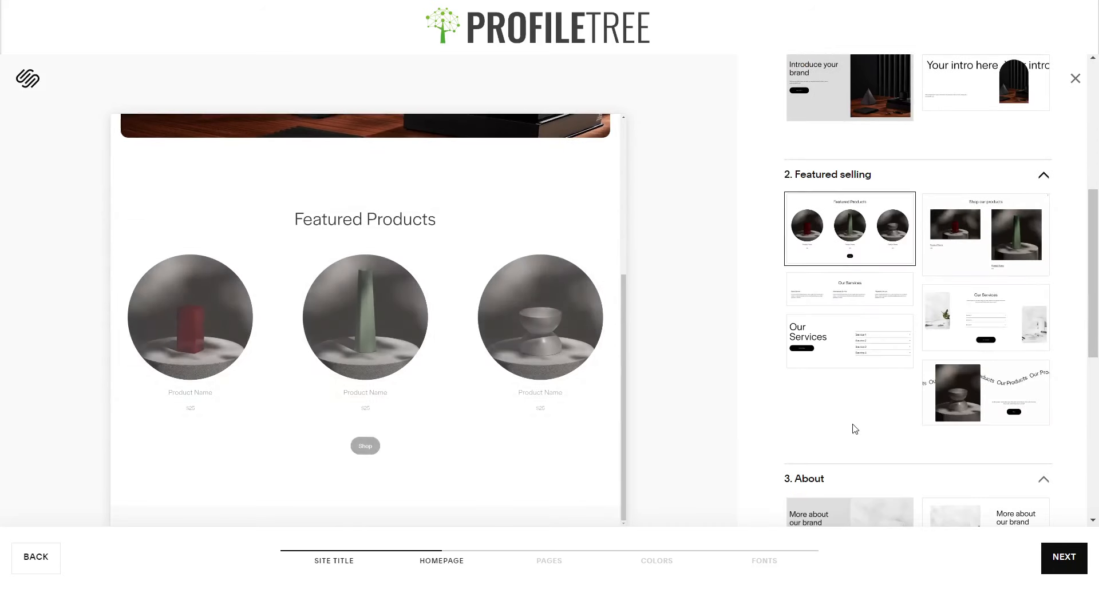
pyautogui.scroll(-2, 855, 429)
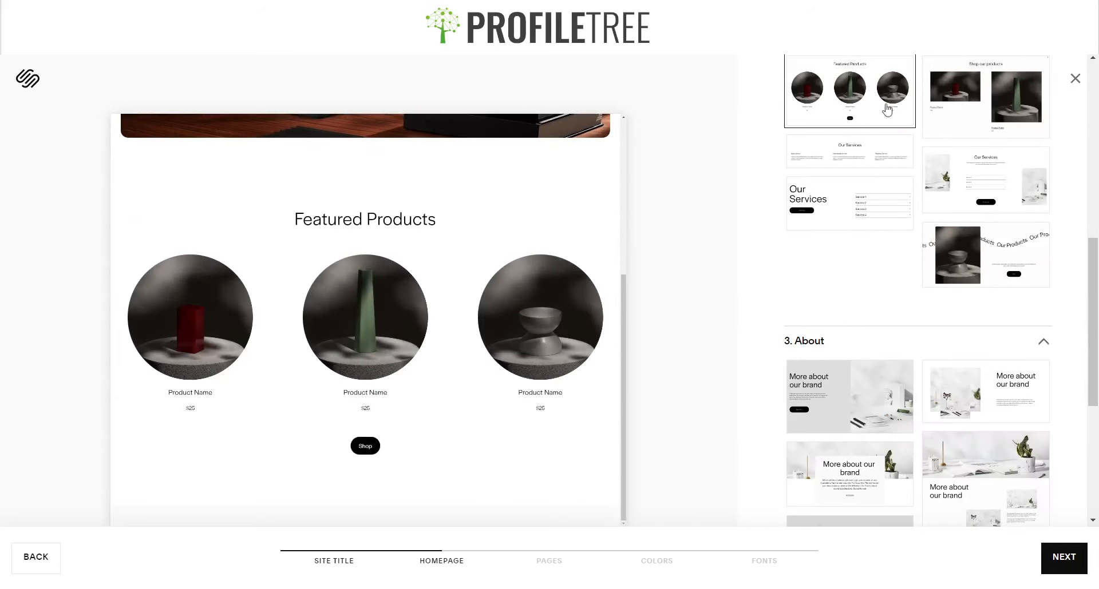
pyautogui.click(802, 198)
# Use the "More about our brand" card over a photo for the About section and the plain "Follow us on social" layout for Social
pyautogui.scroll(-2, 829, 320)
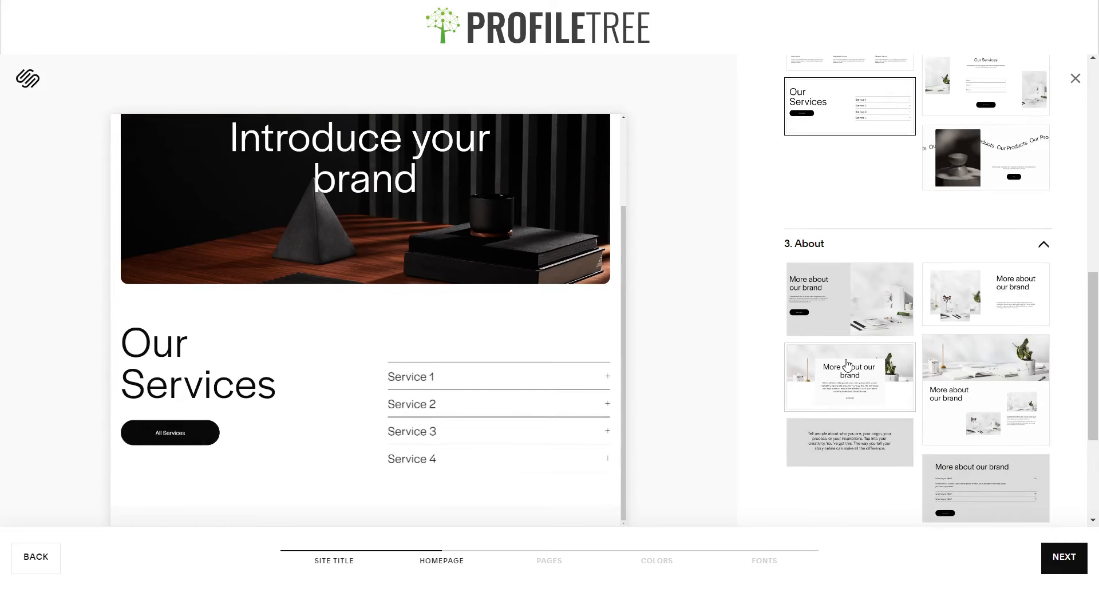
pyautogui.click(847, 365)
pyautogui.scroll(-2, 847, 365)
pyautogui.scroll(-3, 846, 365)
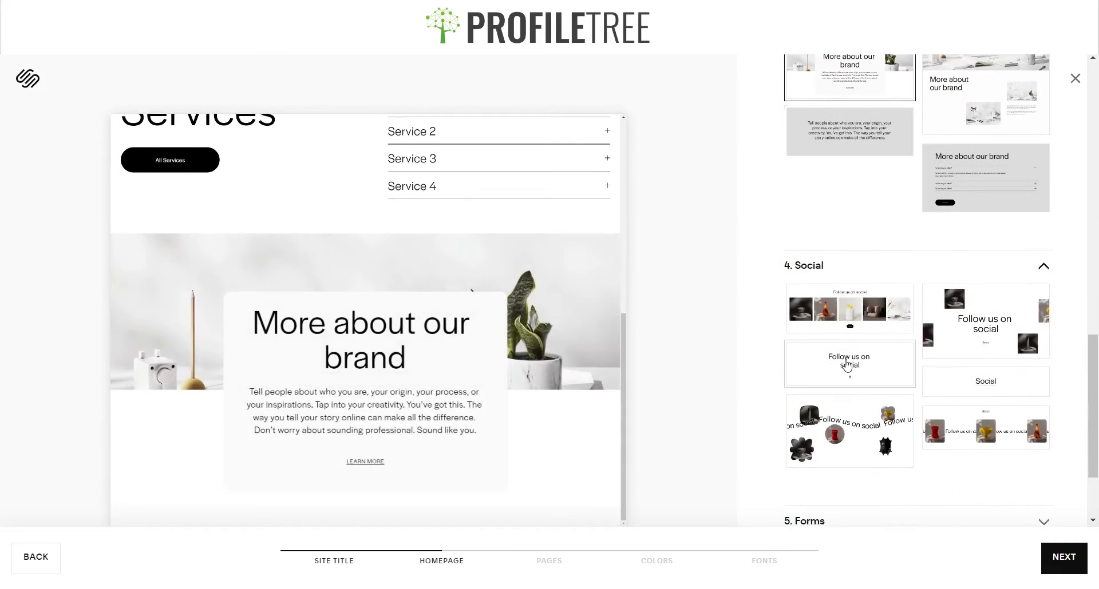
pyautogui.click(888, 372)
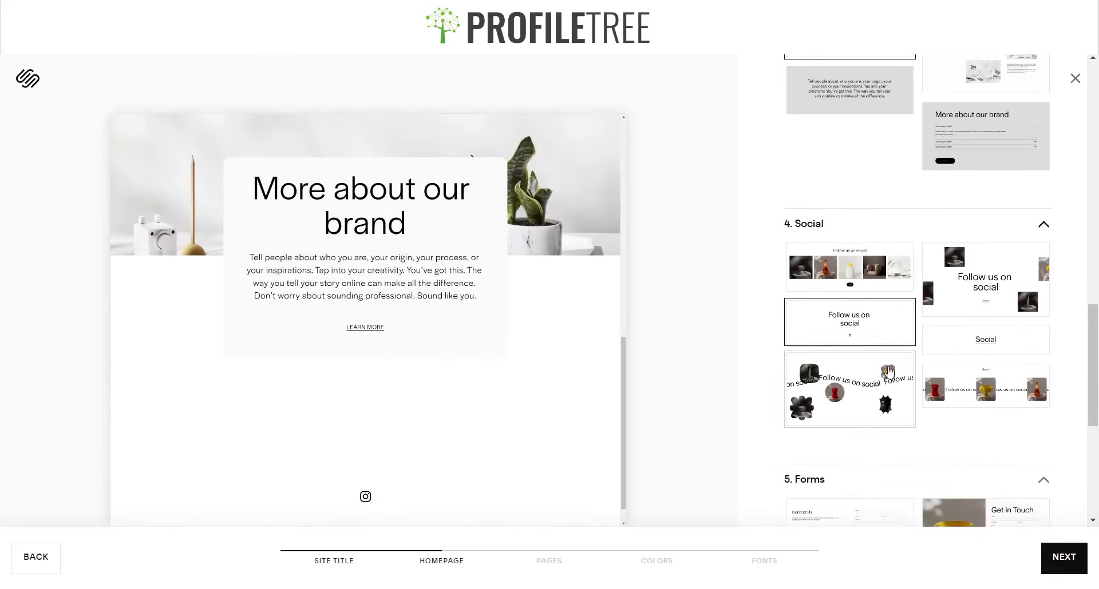
# Add the "Contact Us" form with the green vase photo and the footer layout with a central image to the homepage
pyautogui.click(866, 344)
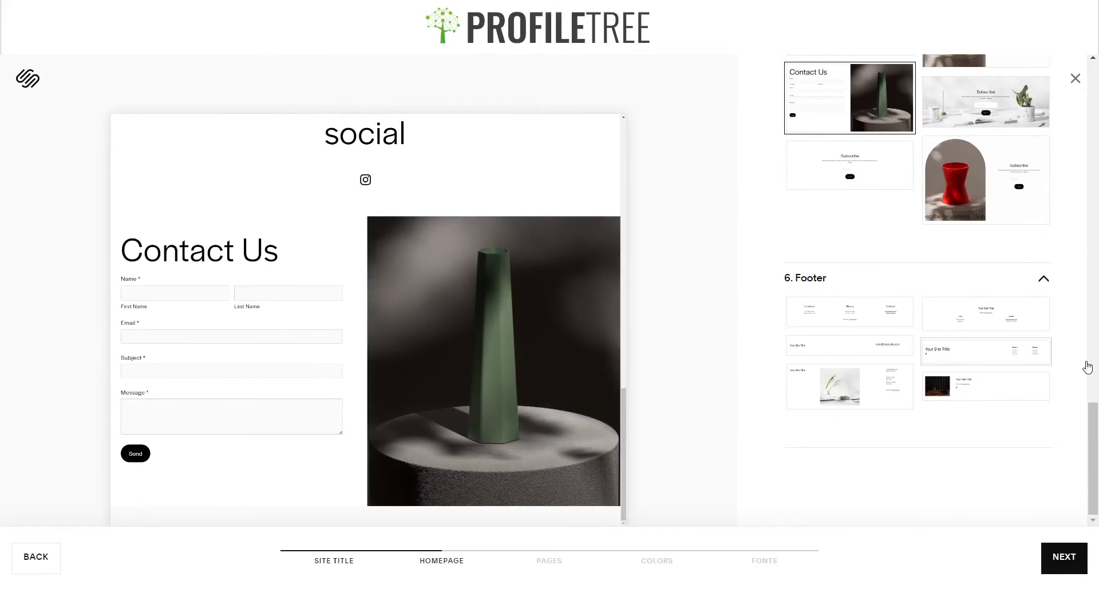
pyautogui.click(871, 396)
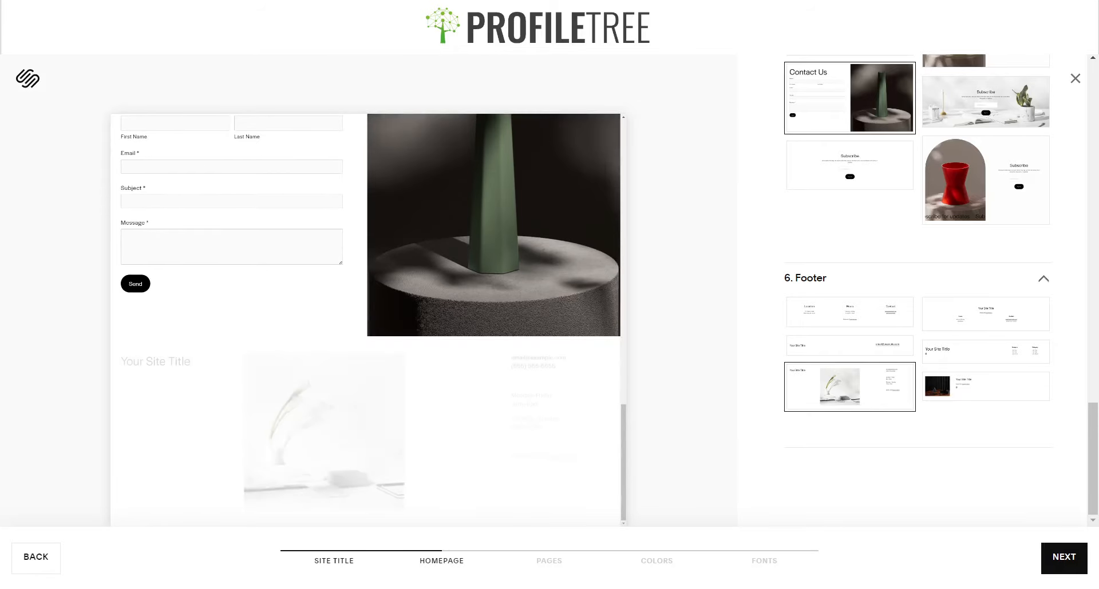
# Continue to the additional pages and include Shop and Services alongside About and Contact
pyautogui.click(1060, 551)
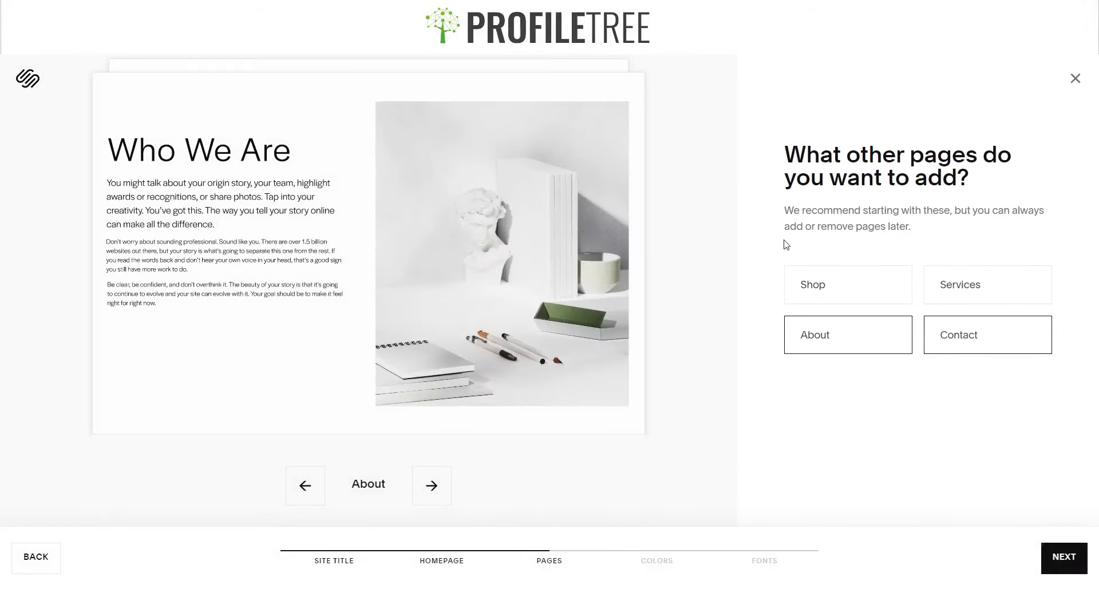
pyautogui.click(806, 294)
pyautogui.click(954, 296)
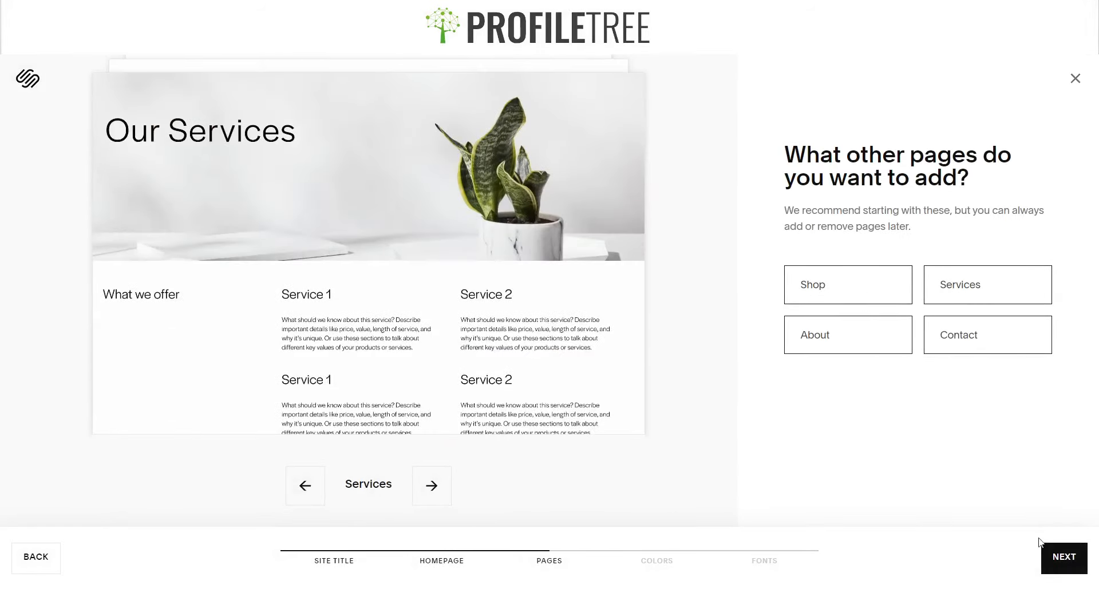
# Apply the Neutral color palette of off-white, tan and dark purple to the template and continue to the fonts
pyautogui.click(1055, 555)
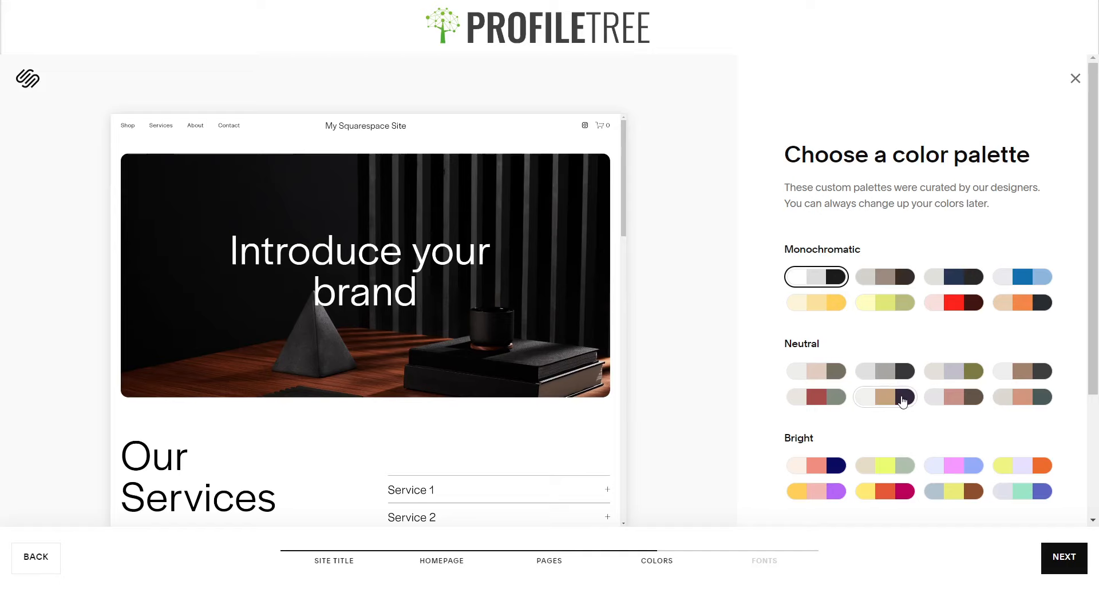
pyautogui.click(903, 401)
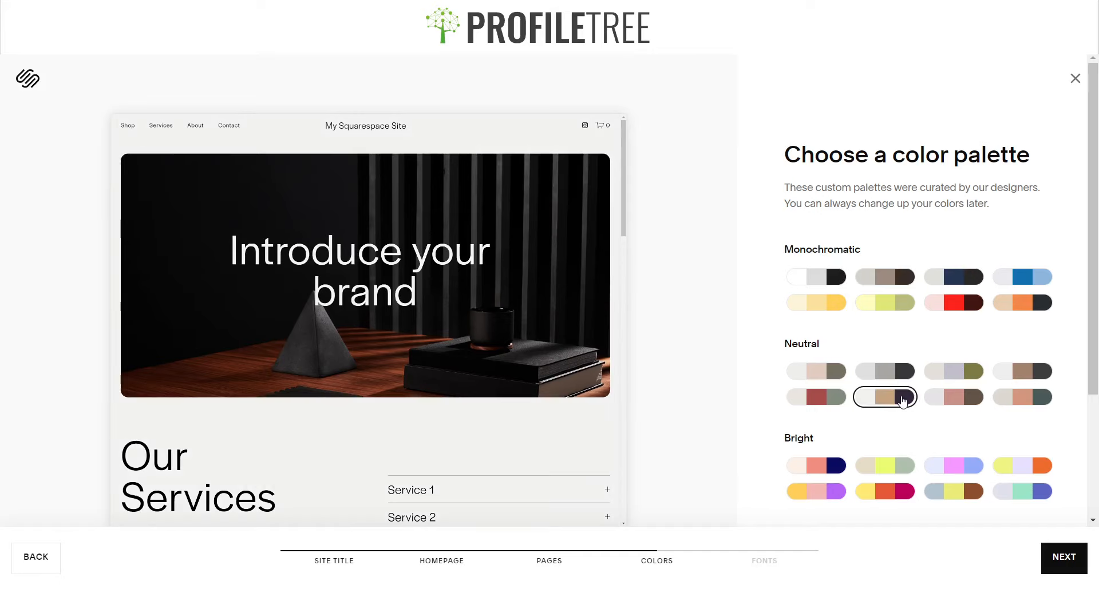
pyautogui.click(1063, 558)
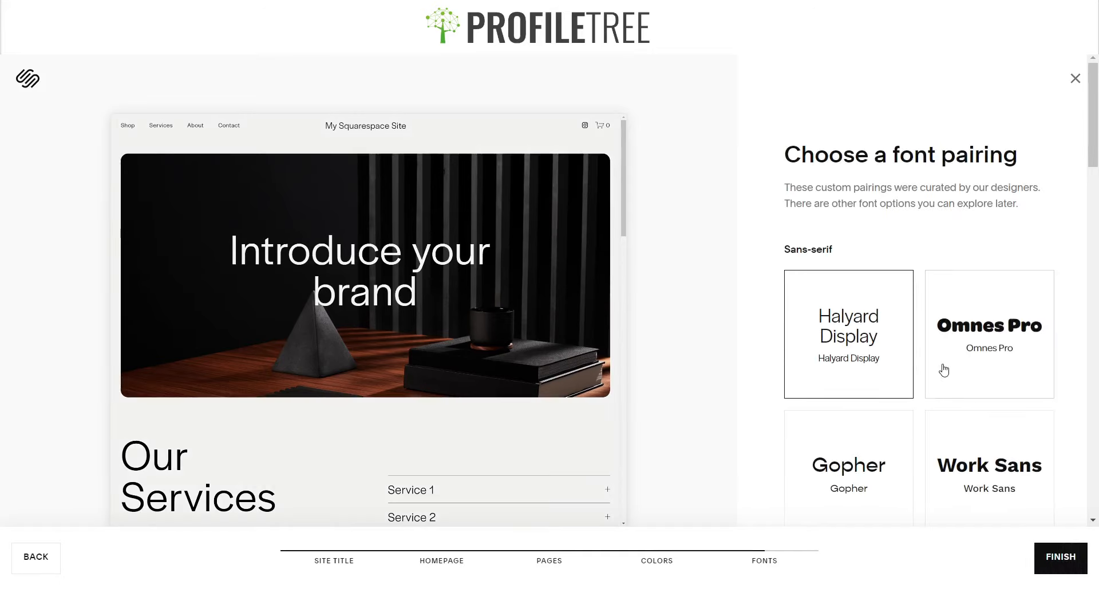
# Choose the Six Caps and Source Sans Pro font pairing and finish the custom template
pyautogui.scroll(-7, 871, 437)
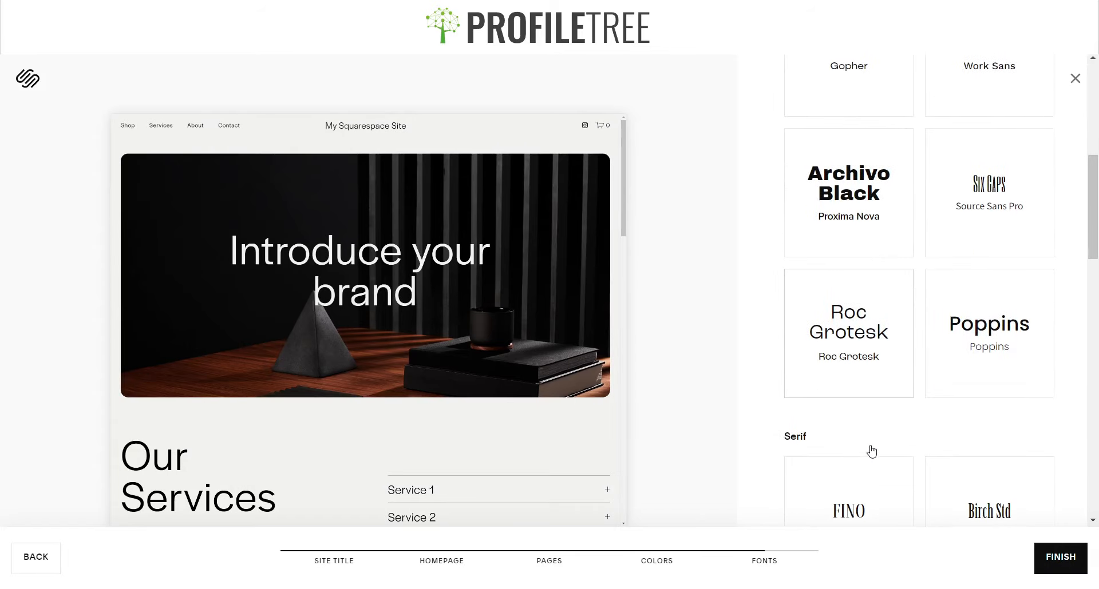
pyautogui.click(950, 219)
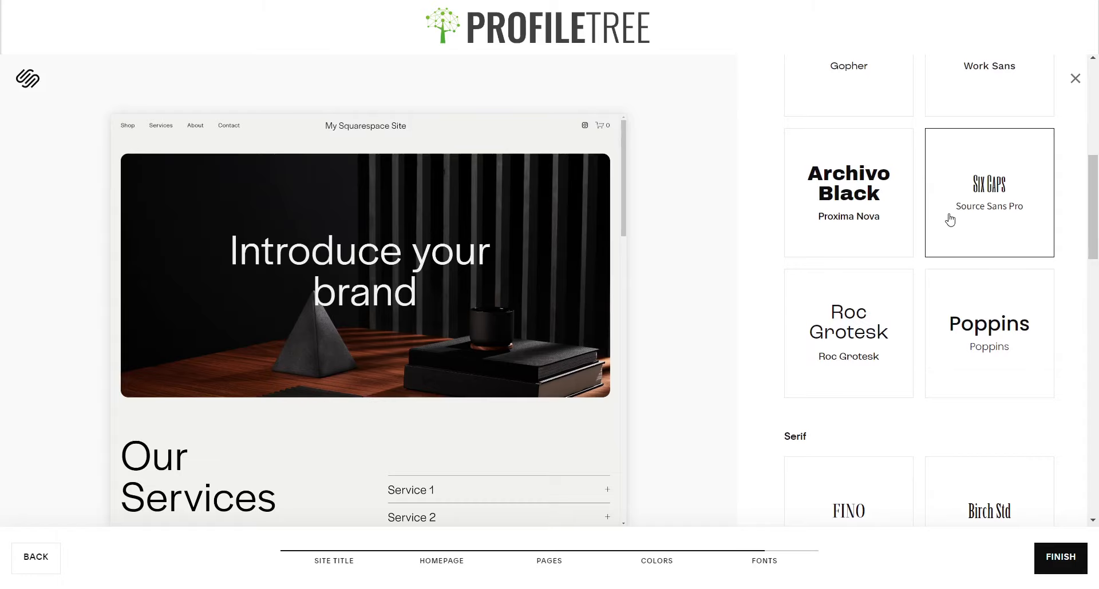
pyautogui.click(1059, 555)
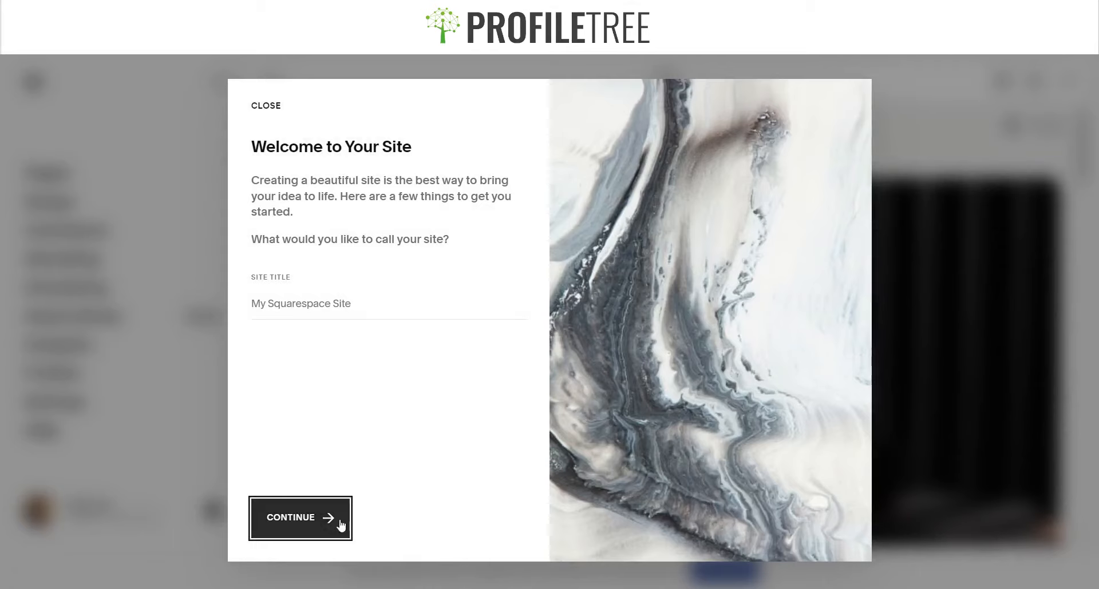
# Go through the four-page welcome introduction without entering a site title and get started with the site
pyautogui.click(342, 525)
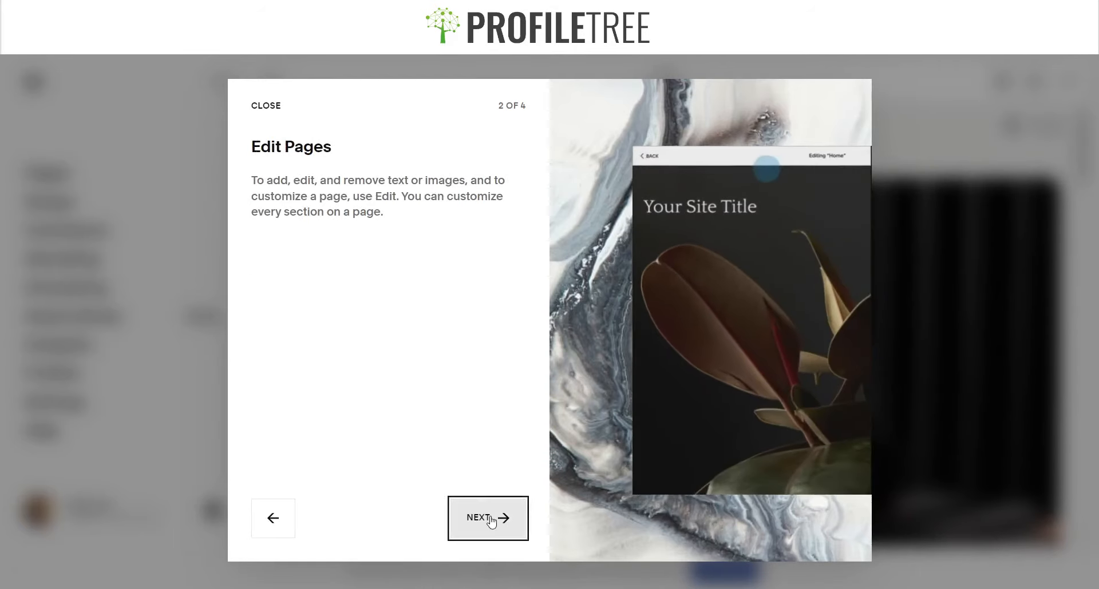
pyautogui.click(490, 521)
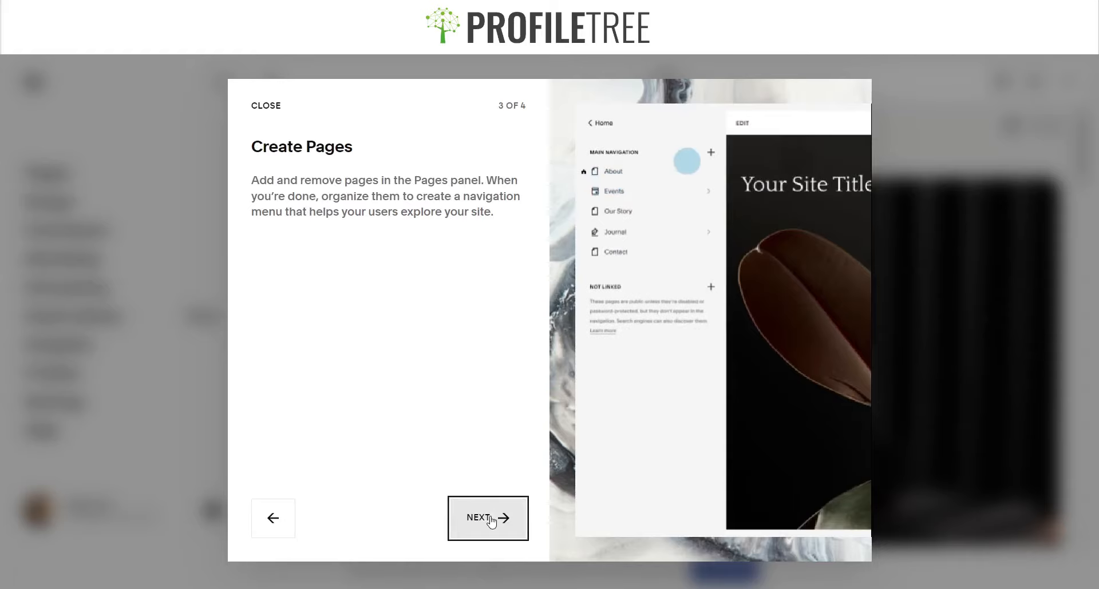
pyautogui.click(490, 520)
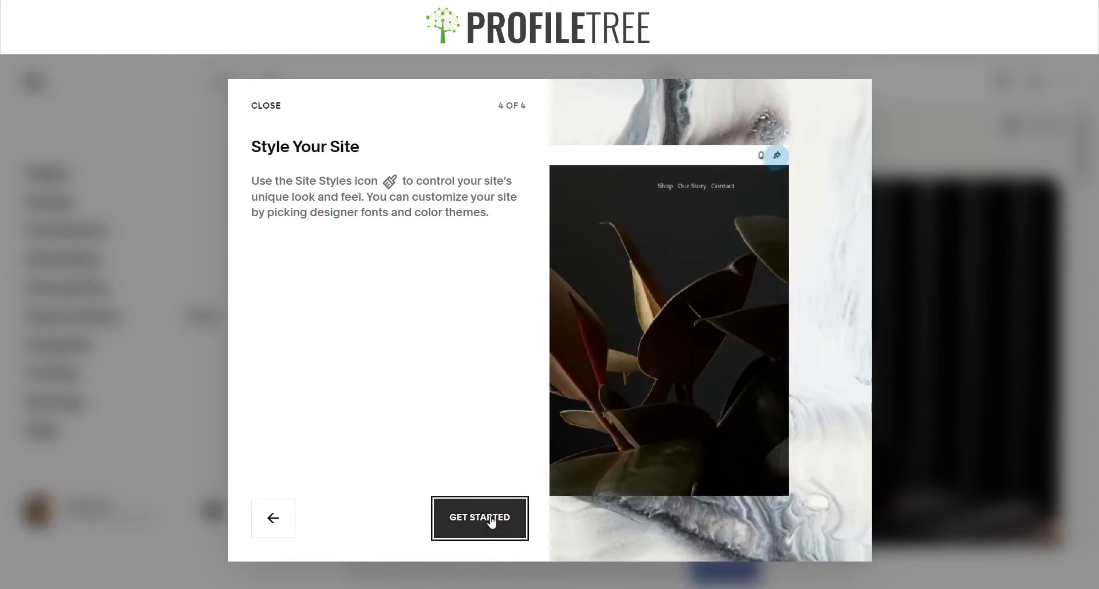
pyautogui.click(491, 519)
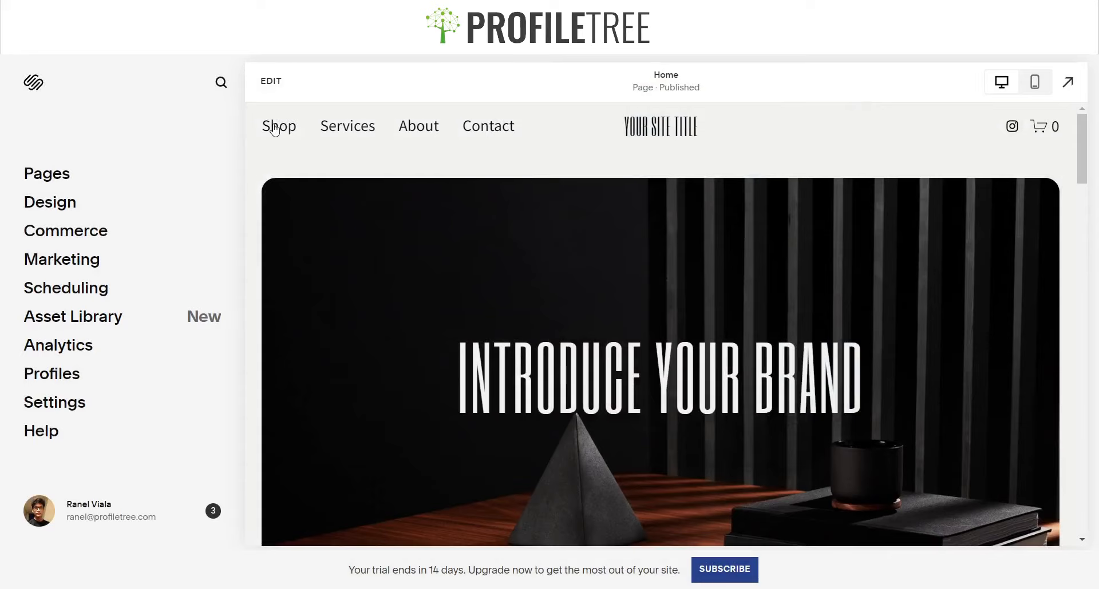
# Start editing the homepage and open the replacement options for the "Introduce Your Brand" banner image
pyautogui.click(265, 84)
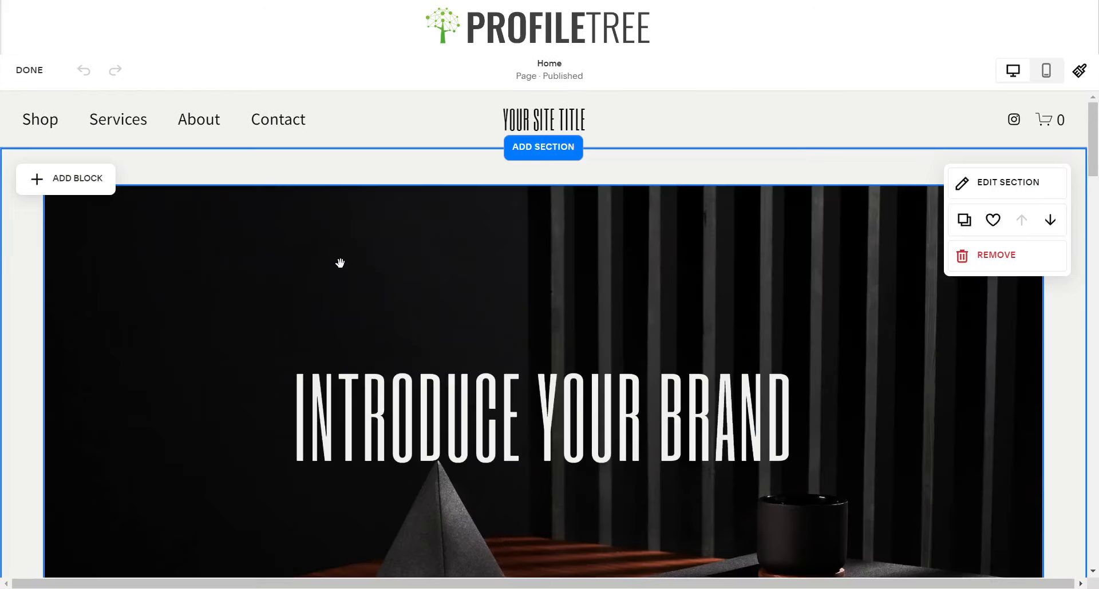
pyautogui.click(340, 263)
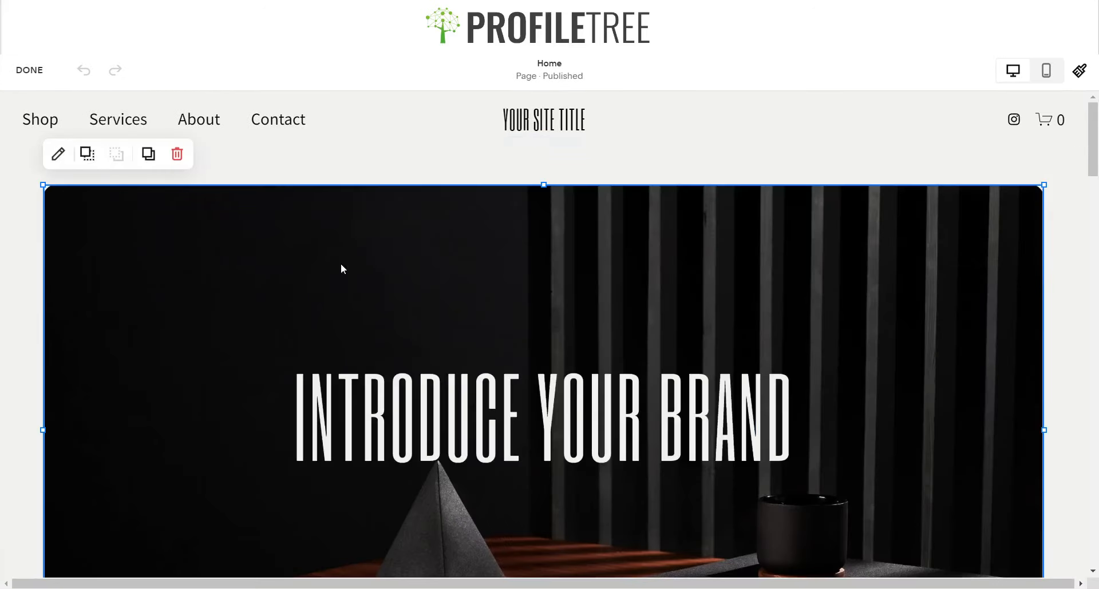
pyautogui.click(56, 154)
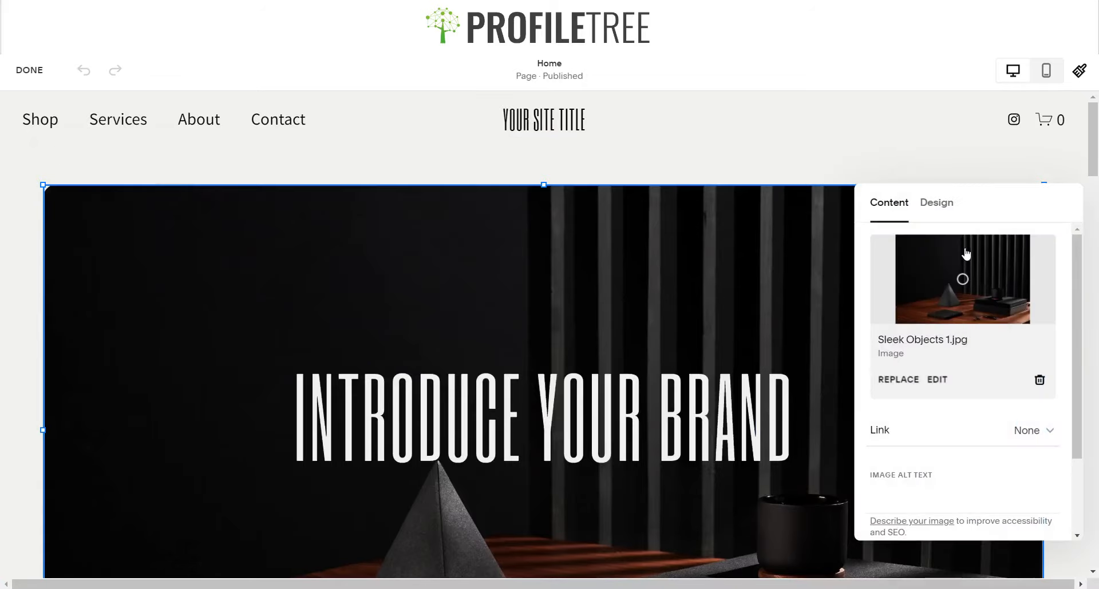
pyautogui.click(937, 204)
pyautogui.click(903, 205)
pyautogui.click(901, 388)
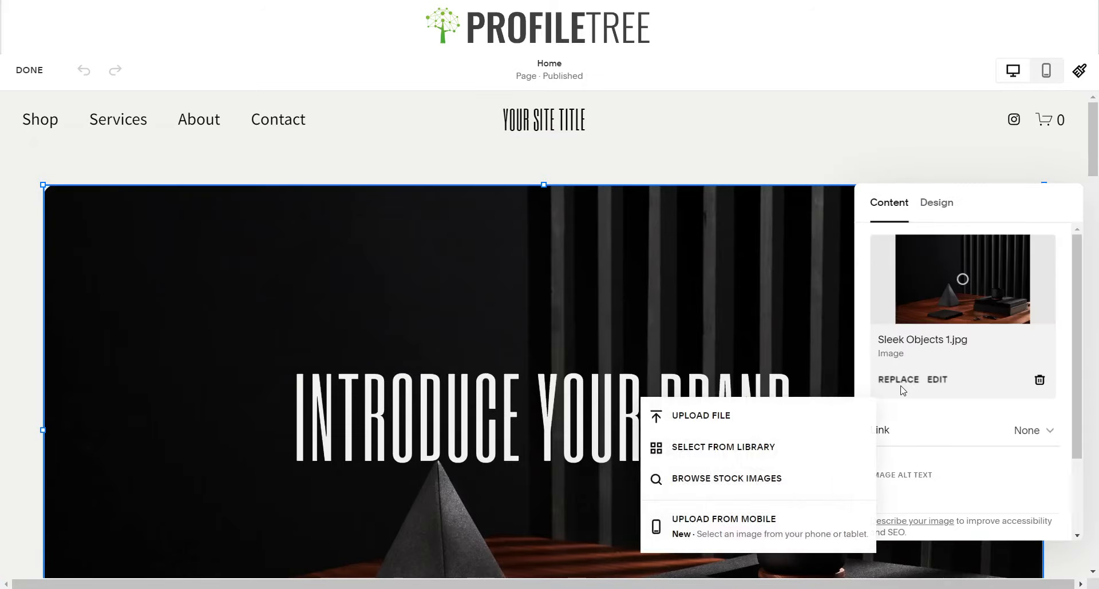
# Search the free stock images for "Car shows" to replace the banner image
pyautogui.click(747, 452)
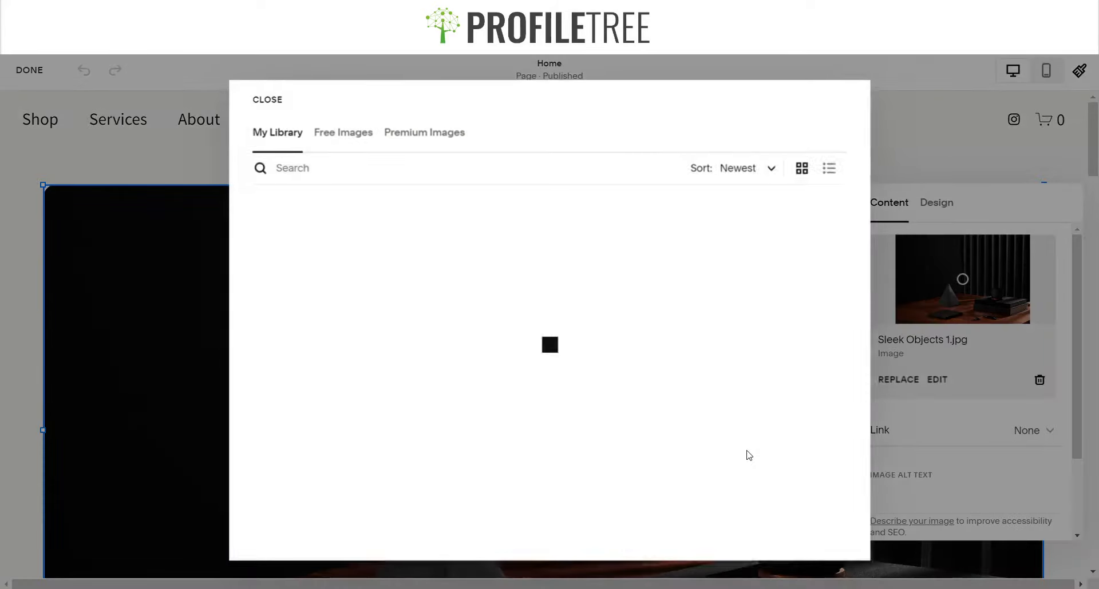
pyautogui.click(352, 145)
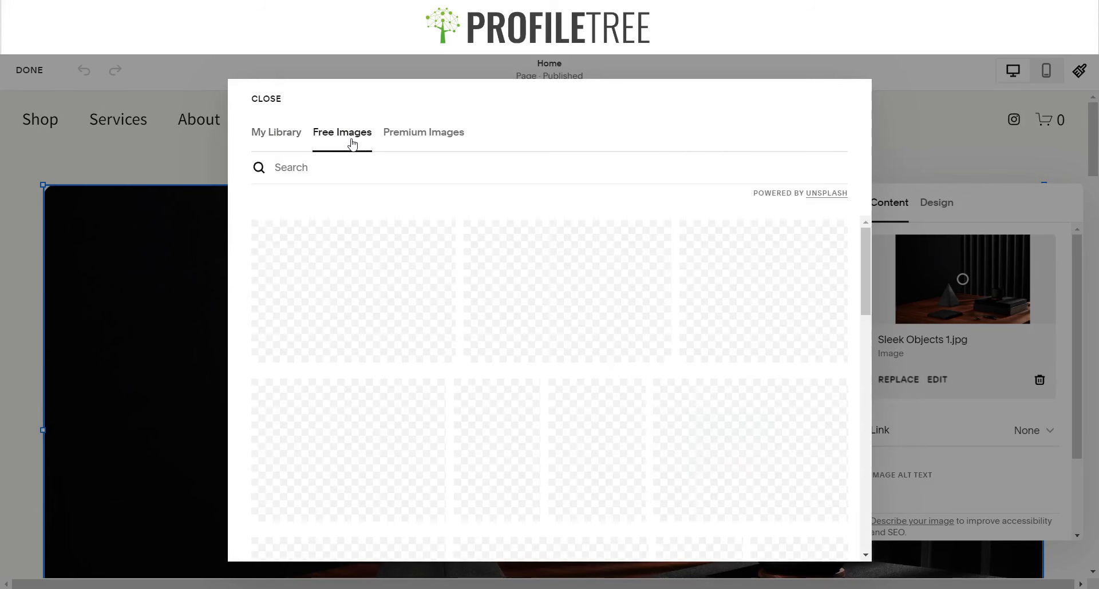
pyautogui.click(316, 168)
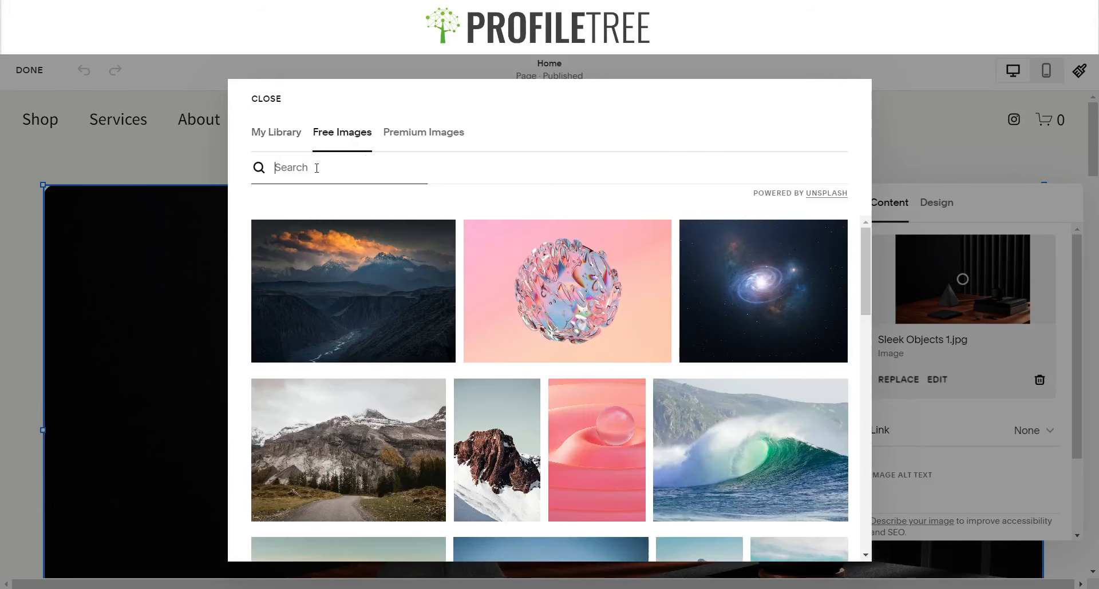
pyautogui.write('Car shows')
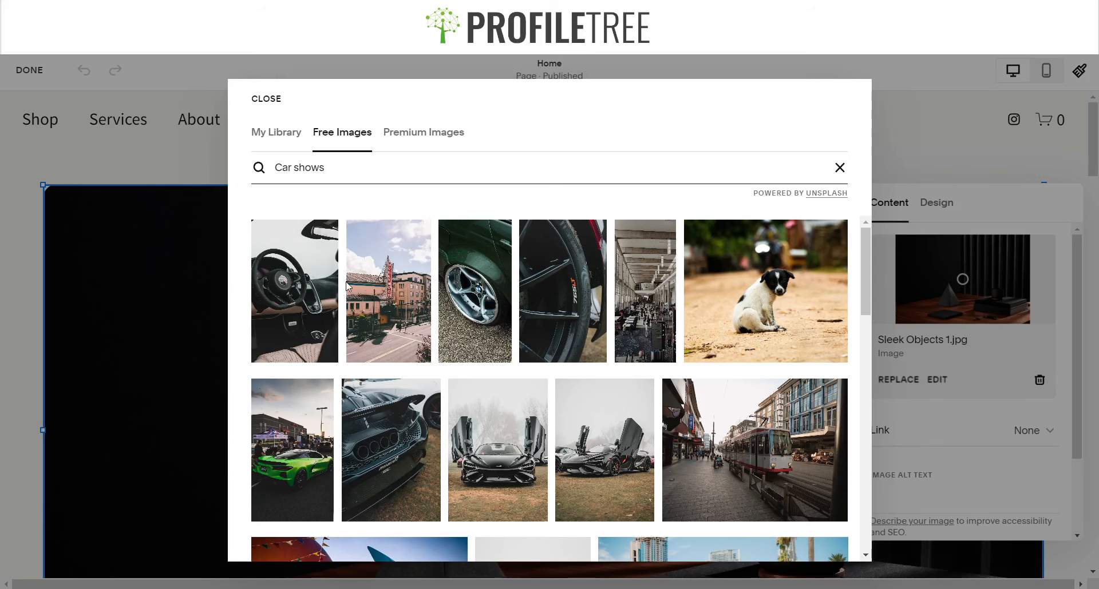
# Replace the banner image with the free photo of an old hatchback in a crowded car park
pyautogui.scroll(-4, 360, 382)
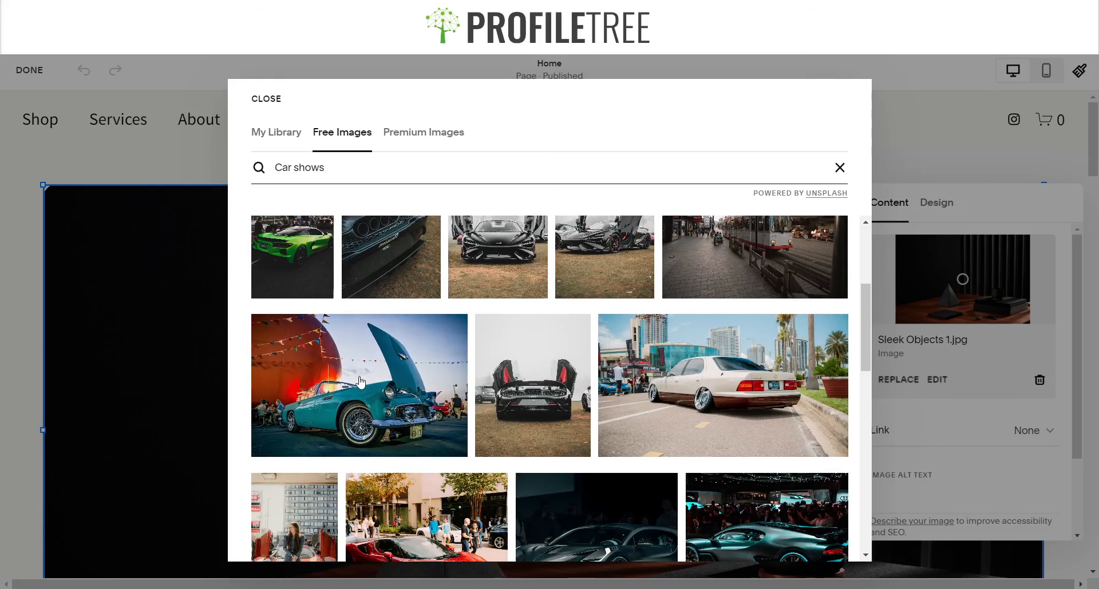
pyautogui.scroll(-1, 360, 382)
pyautogui.scroll(-5, 711, 372)
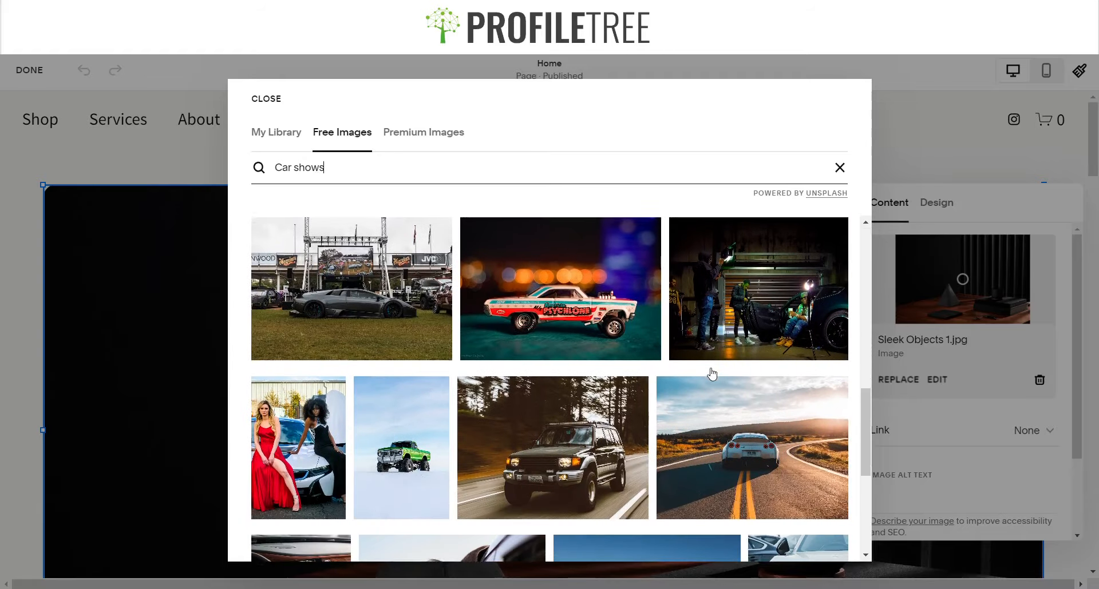
pyautogui.scroll(-2, 554, 413)
pyautogui.scroll(-2, 554, 413)
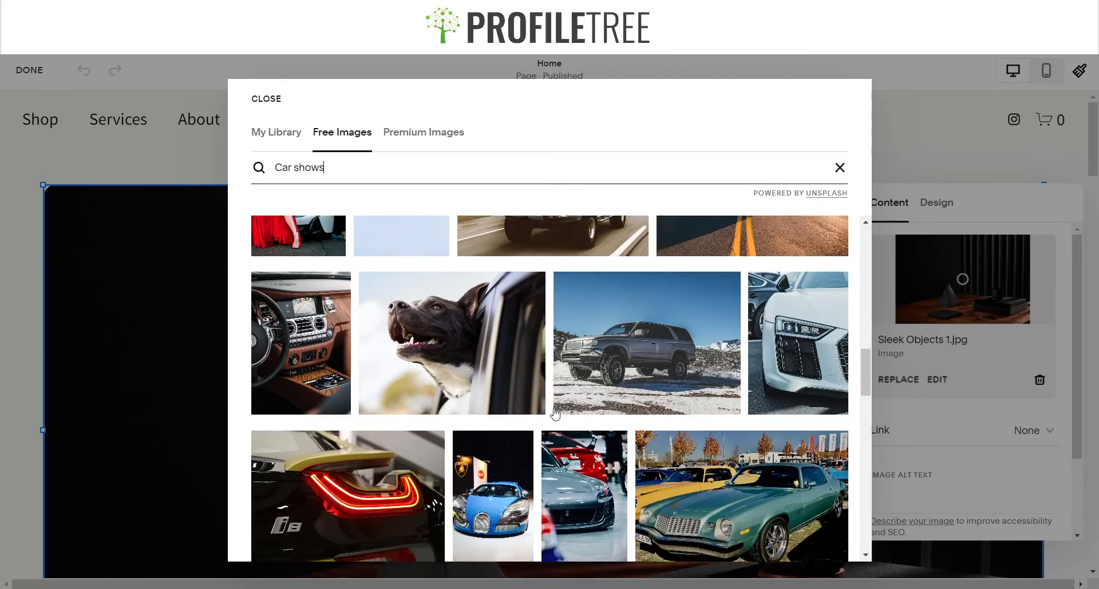
pyautogui.scroll(2, 720, 322)
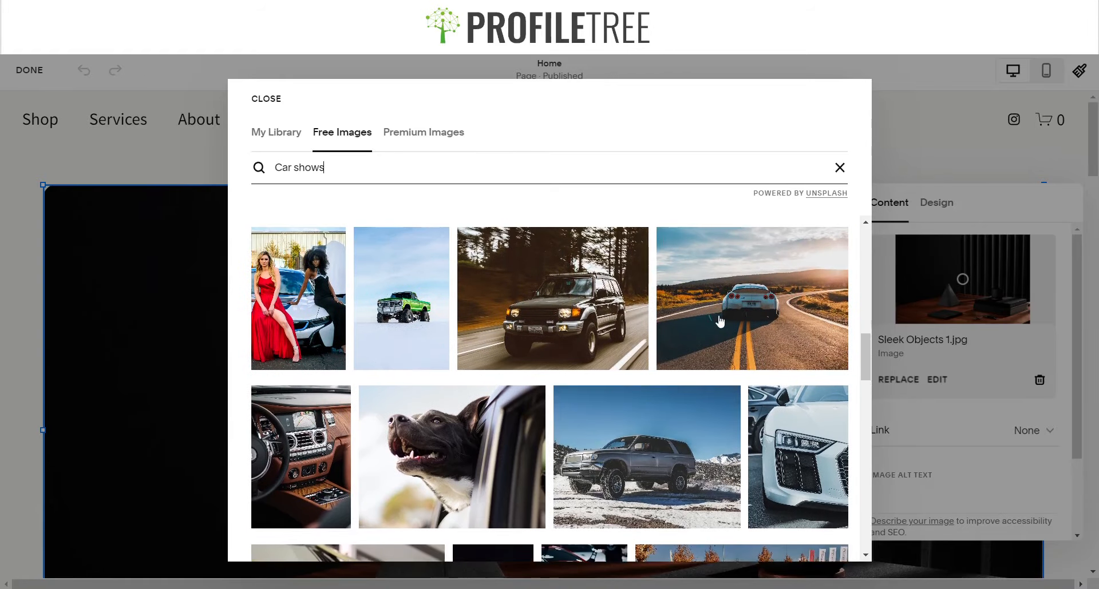
pyautogui.scroll(-7, 719, 321)
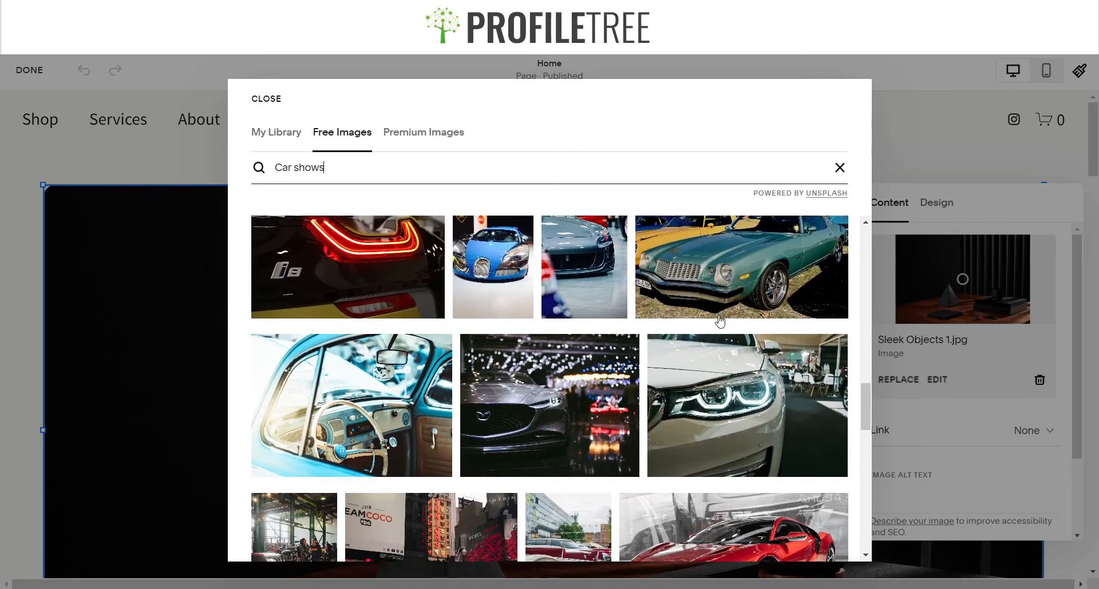
pyautogui.scroll(-2, 720, 321)
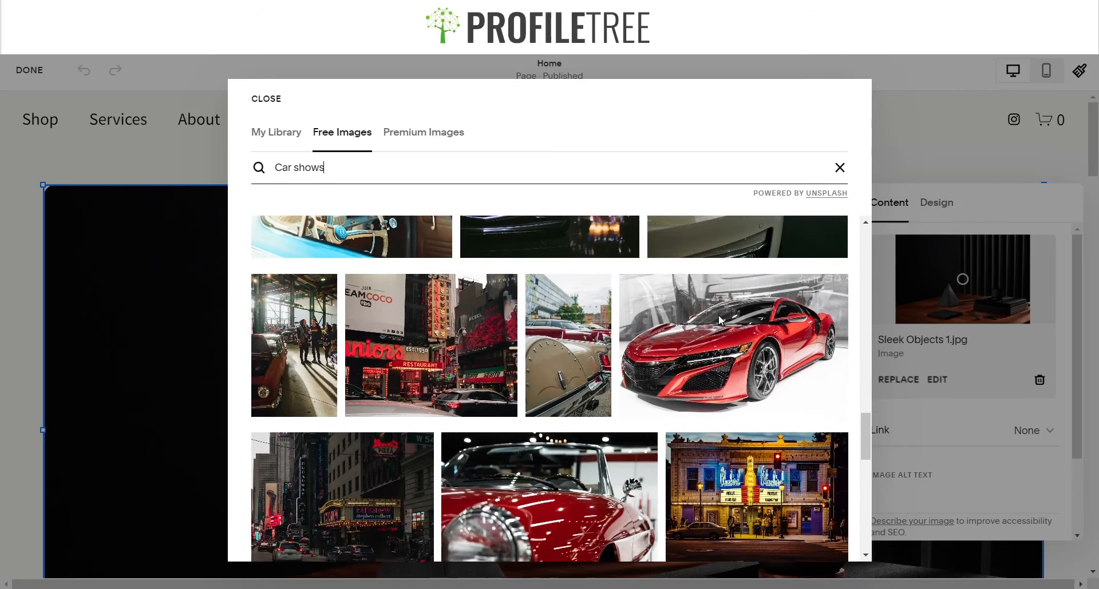
pyautogui.scroll(-4, 720, 322)
pyautogui.scroll(-2, 720, 321)
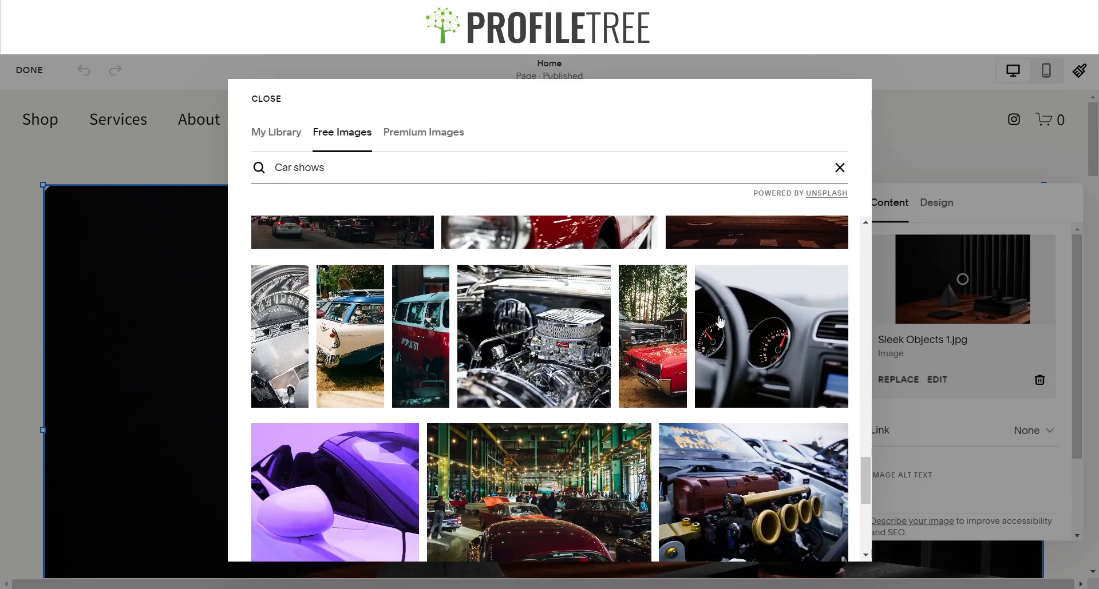
pyautogui.scroll(-10, 548, 358)
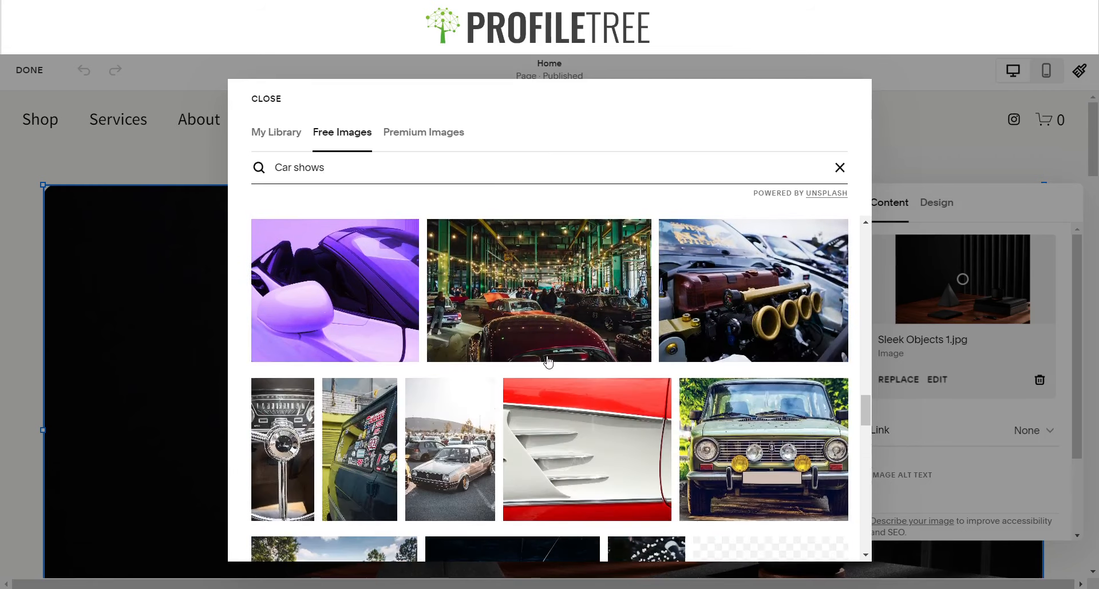
pyautogui.scroll(5, 548, 358)
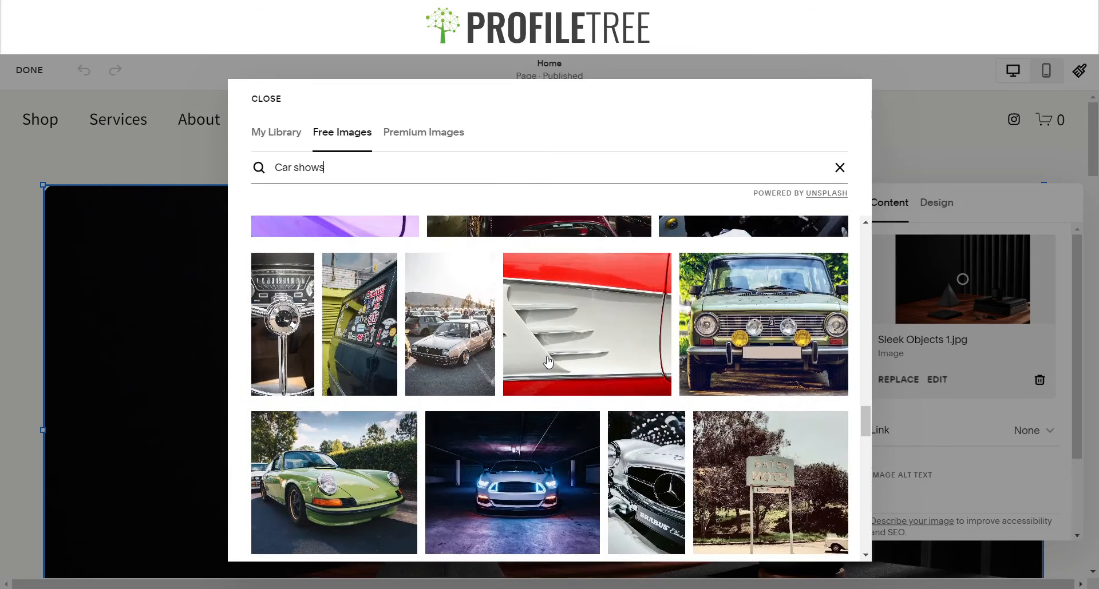
pyautogui.click(460, 358)
pyautogui.click(707, 410)
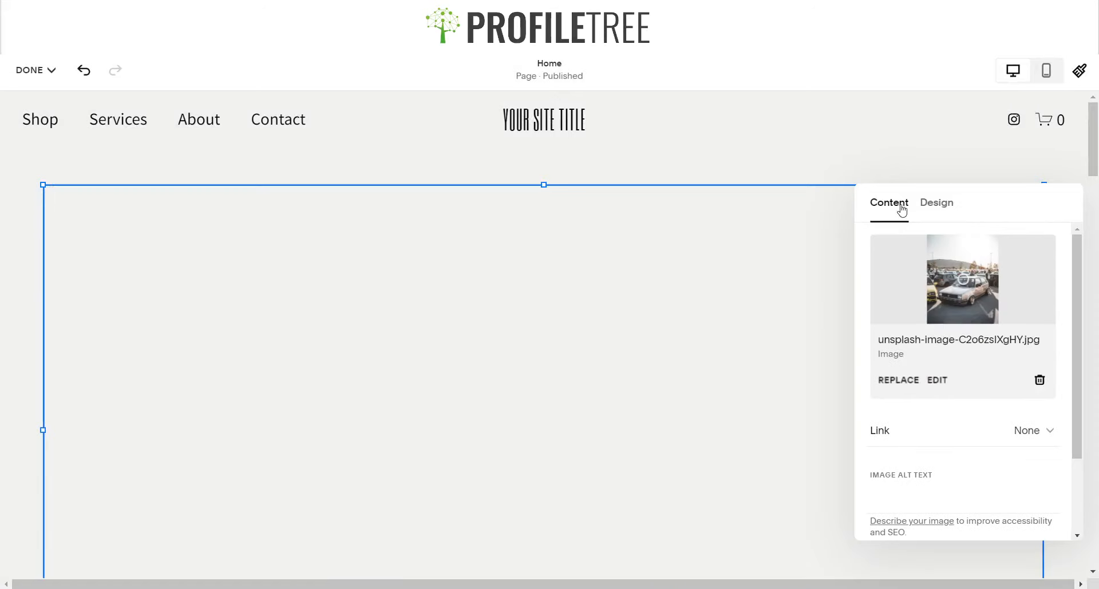
# Reopen the image replacement for the banner and search the free images for "car show"
pyautogui.click(898, 380)
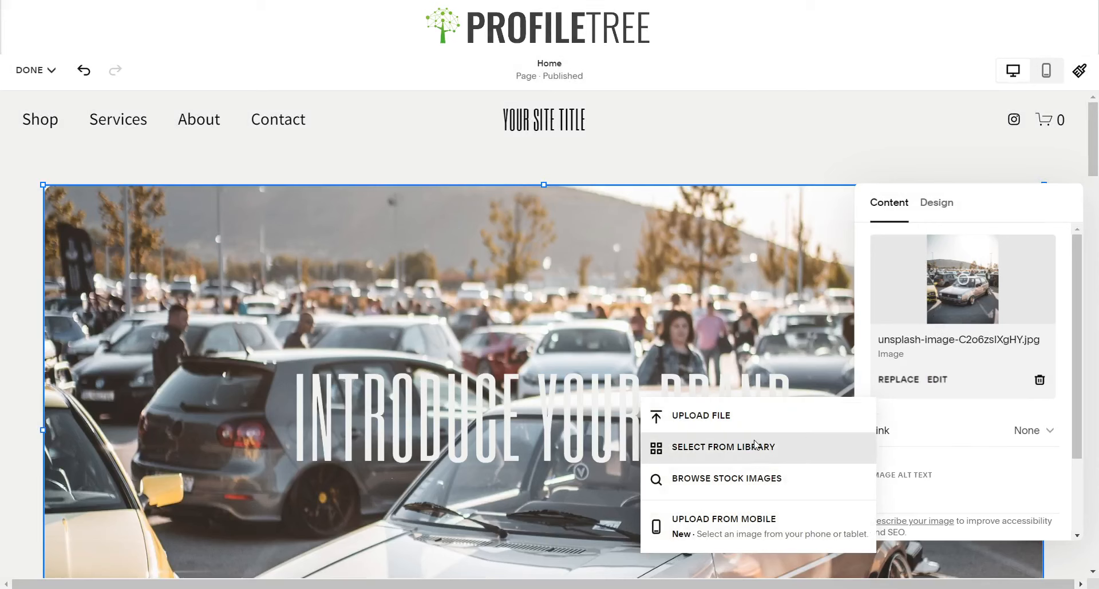
pyautogui.click(695, 447)
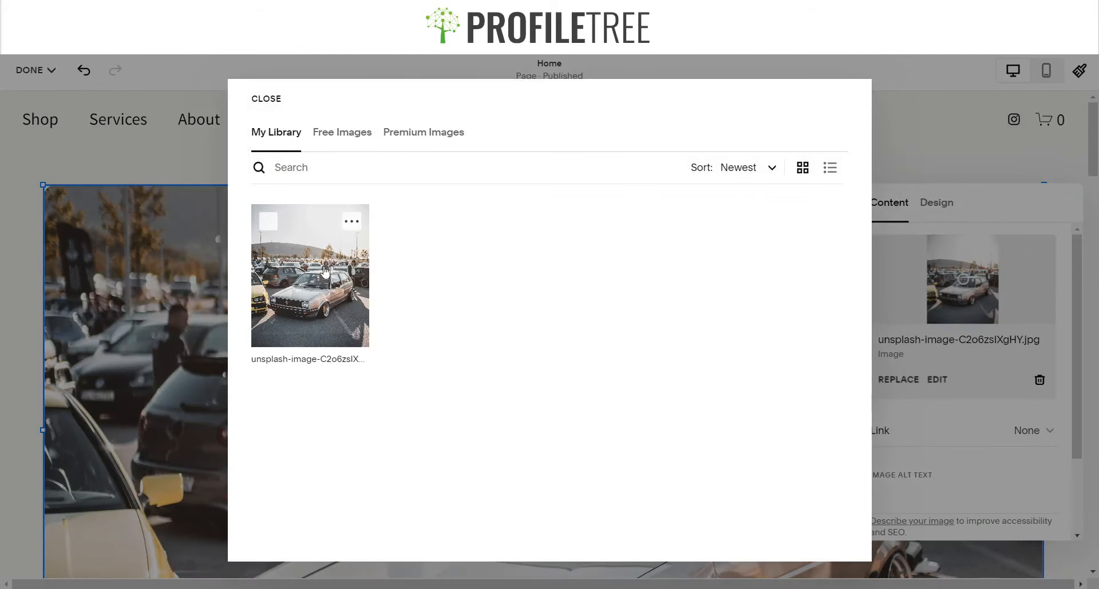
pyautogui.click(344, 136)
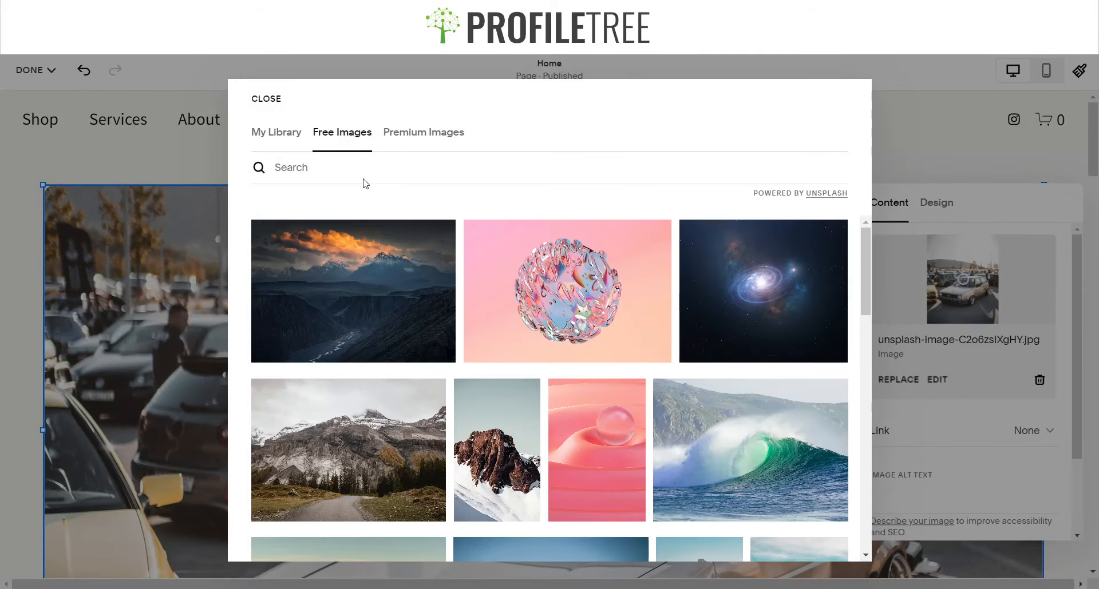
pyautogui.click(340, 173)
pyautogui.write('car')
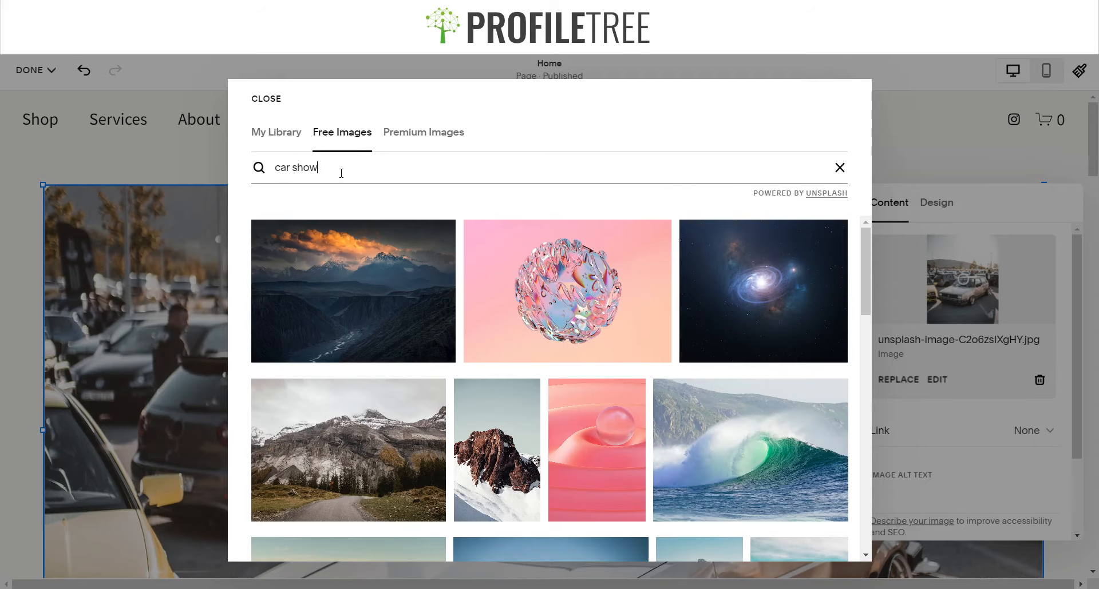
pyautogui.write(' show')
pyautogui.press('Return')
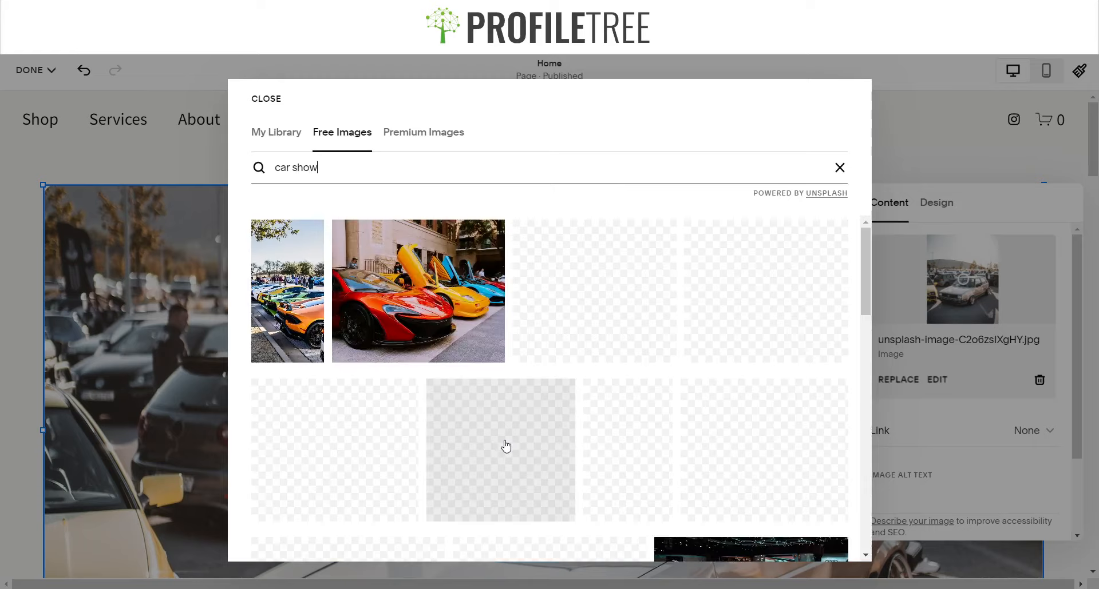
# Browse the car show photos, preview the blue Mustang on the road, and close the image library without adding it
pyautogui.scroll(-10, 506, 446)
pyautogui.scroll(-5, 506, 446)
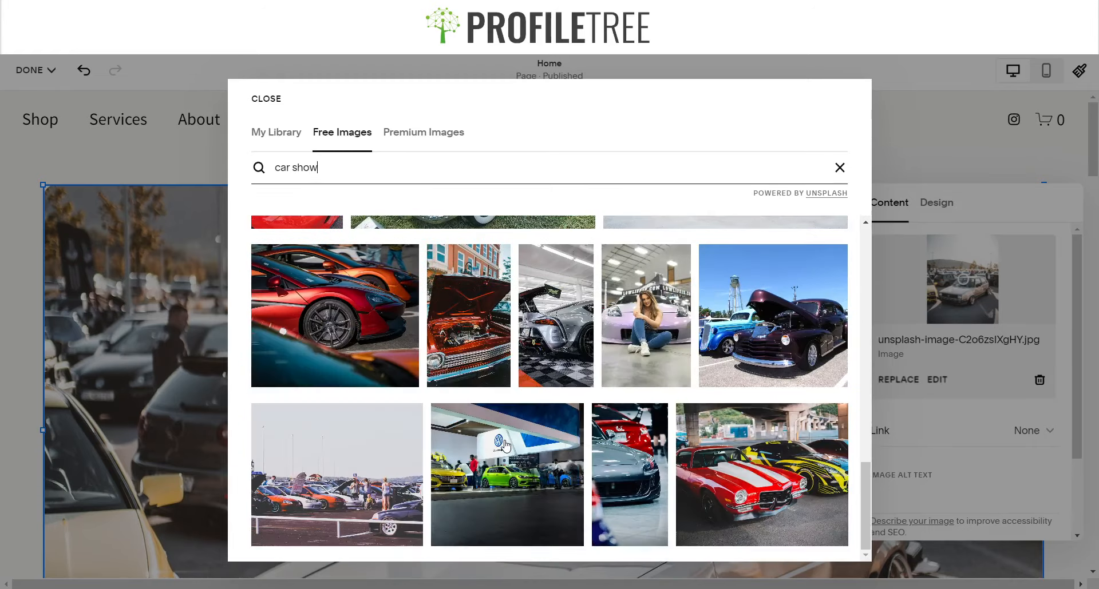
pyautogui.scroll(-6, 504, 445)
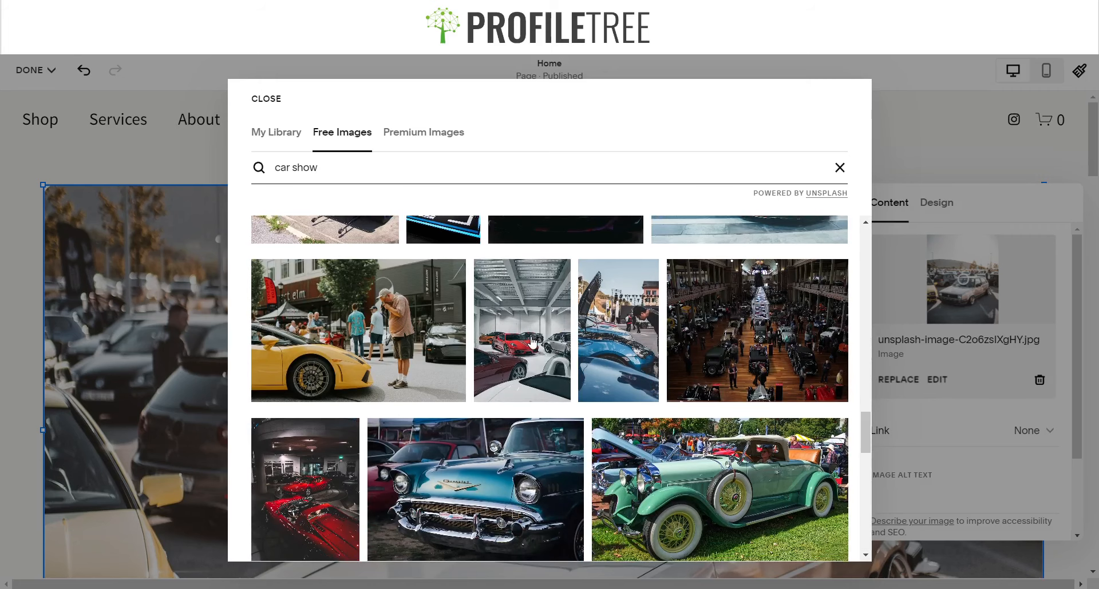
pyautogui.scroll(-1, 531, 342)
pyautogui.scroll(-6, 426, 447)
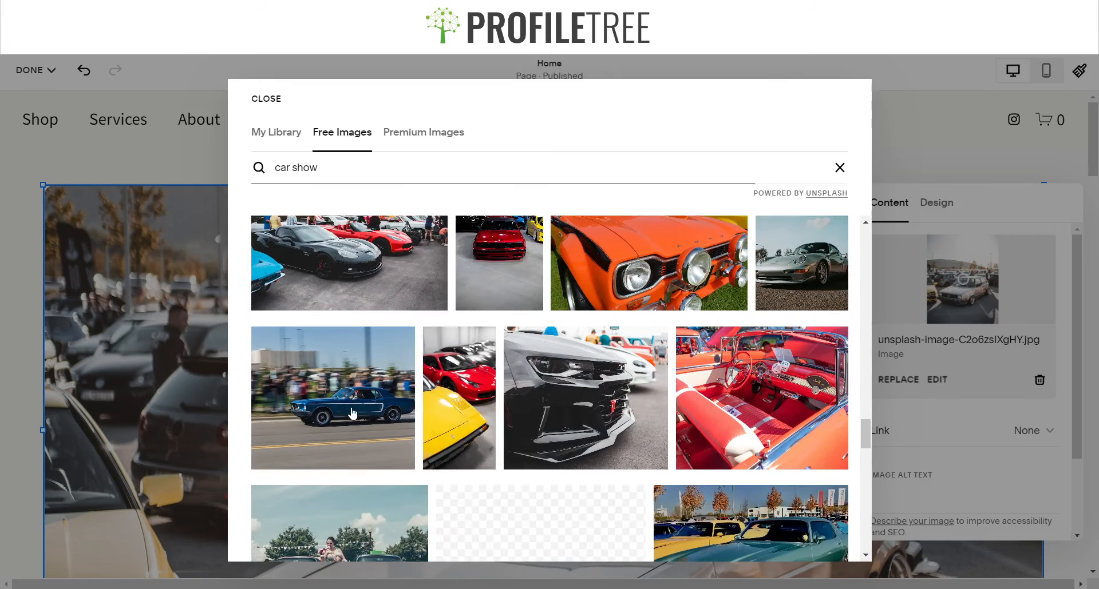
pyautogui.click(352, 411)
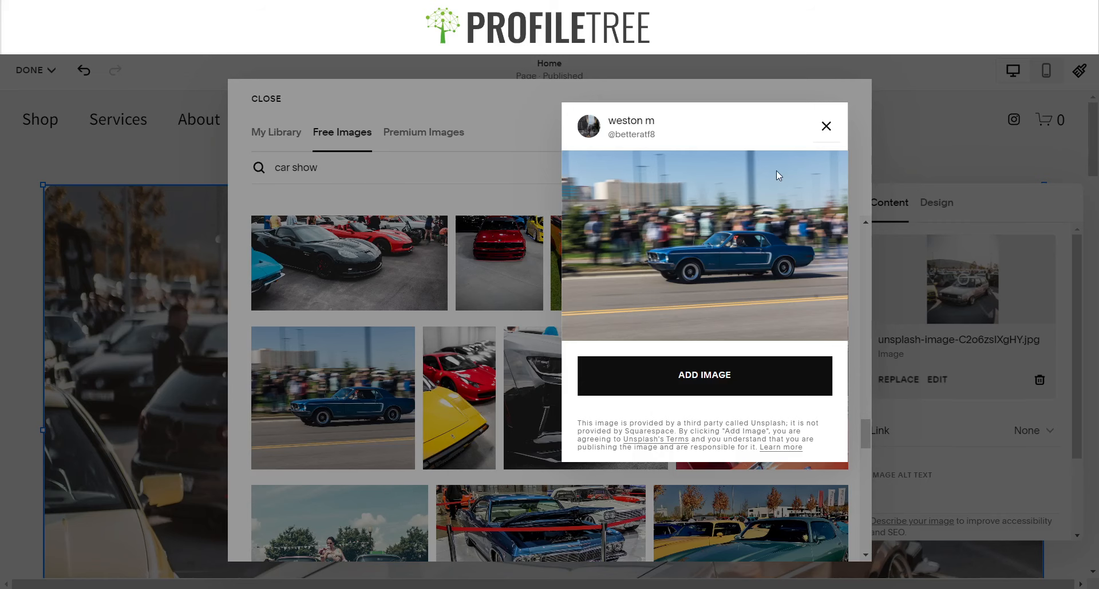
pyautogui.click(827, 129)
pyautogui.click(836, 167)
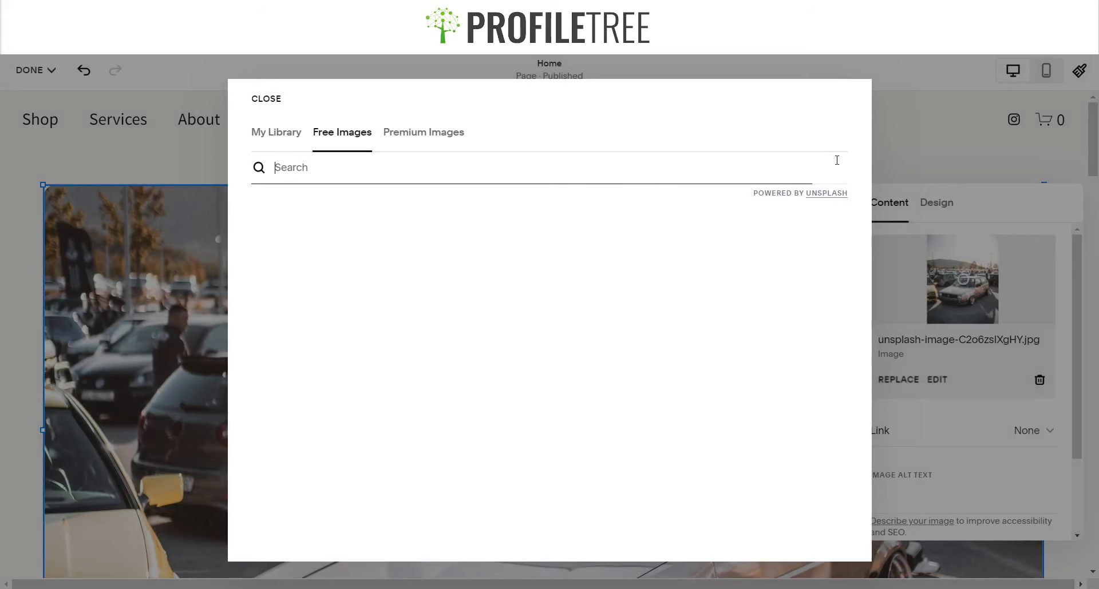
pyautogui.click(895, 156)
pyautogui.scroll(-4, 576, 314)
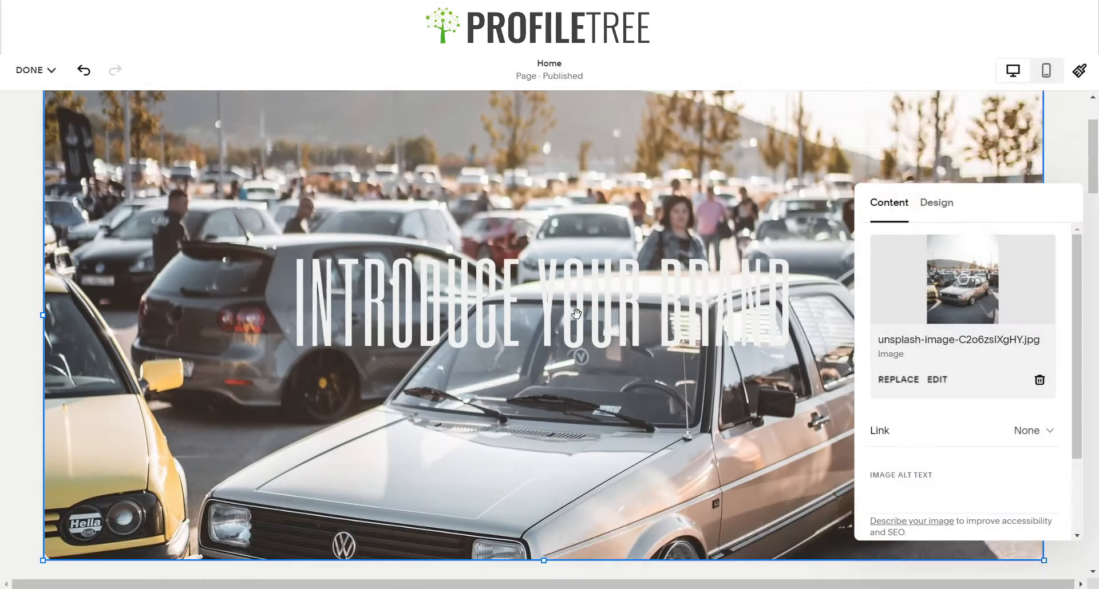
pyautogui.scroll(4, 576, 314)
pyautogui.scroll(-3, 828, 427)
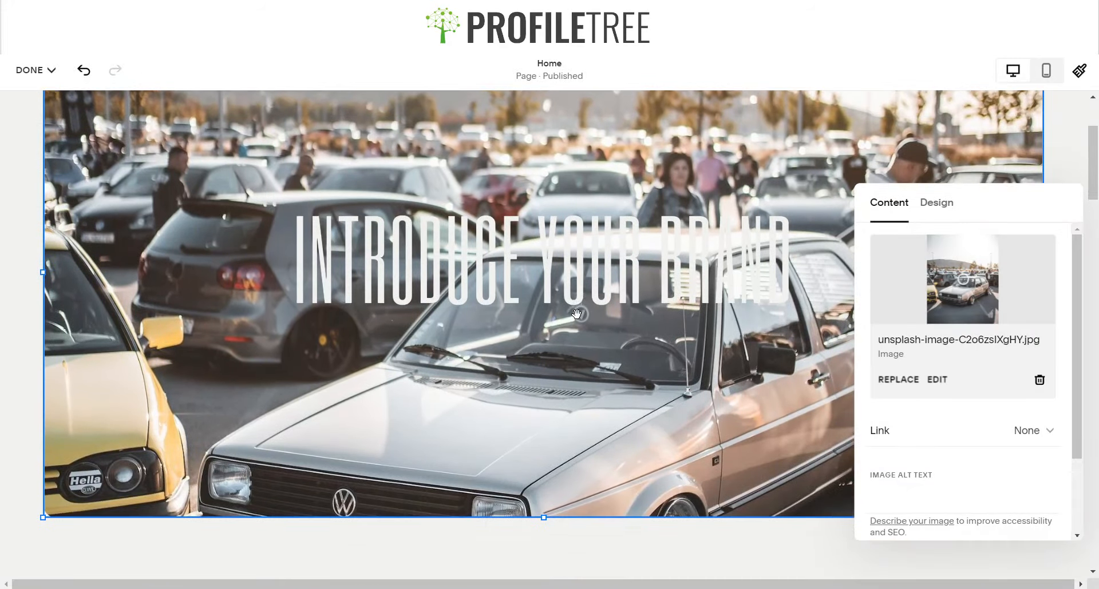
pyautogui.moveTo(688, 458)
pyautogui.mouseDown()
pyautogui.moveTo(696, 394)
pyautogui.moveTo(625, 403)
pyautogui.moveTo(671, 403)
pyautogui.moveTo(692, 466)
pyautogui.mouseUp()
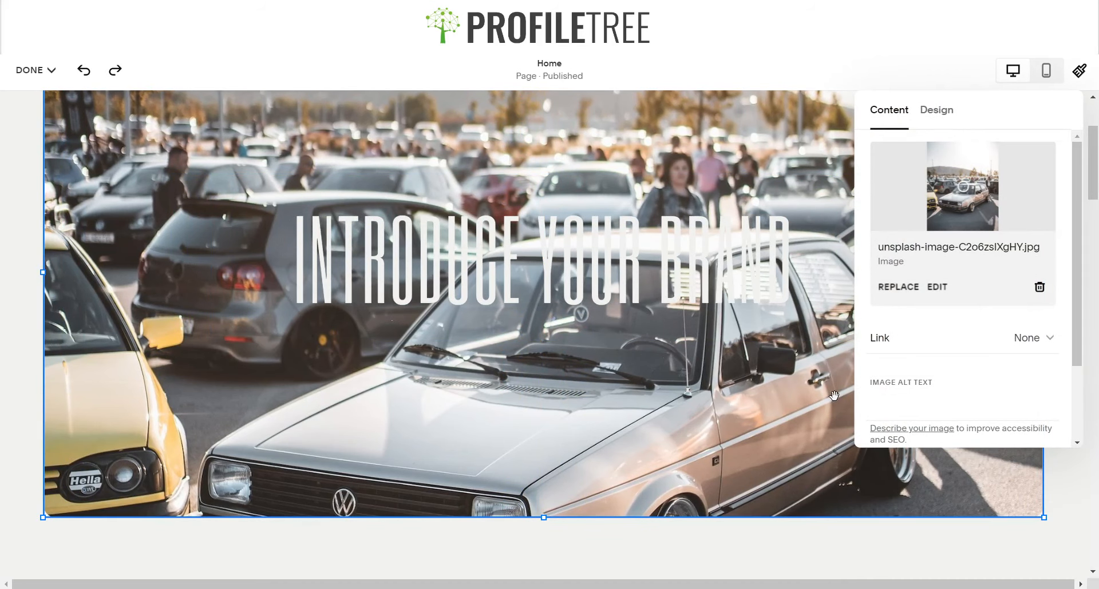
pyautogui.scroll(3, 519, 364)
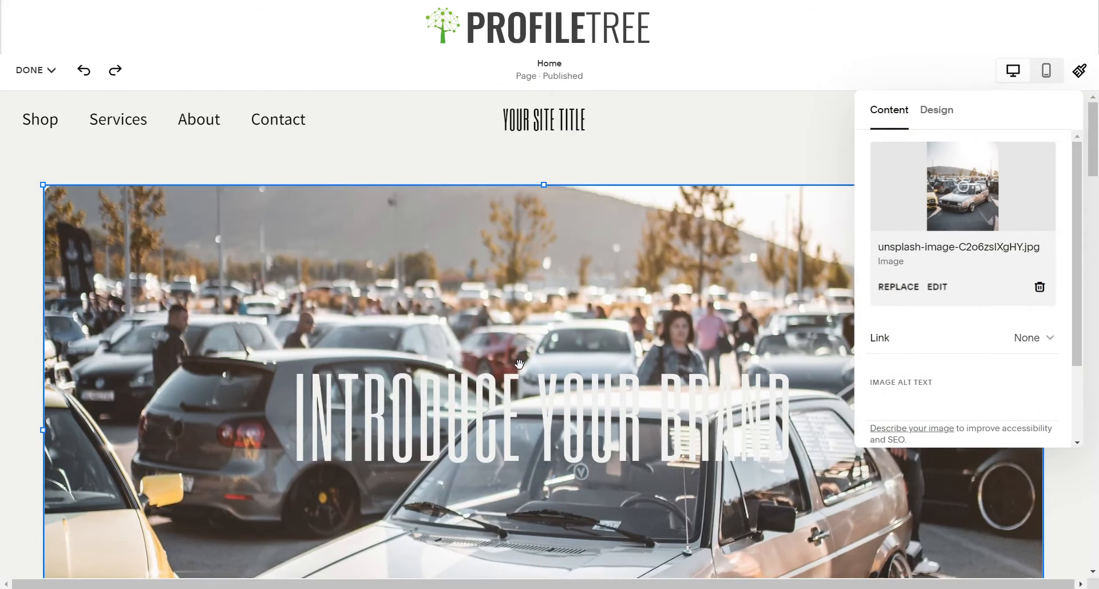
pyautogui.scroll(-10, 519, 364)
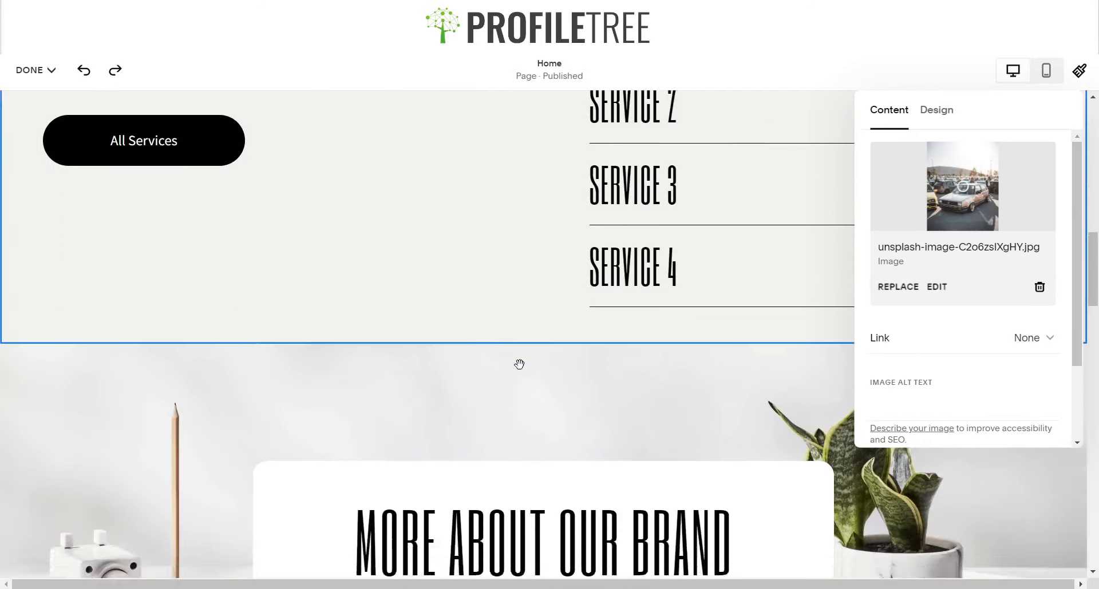
pyautogui.scroll(8, 517, 363)
pyautogui.doubleClick(600, 242)
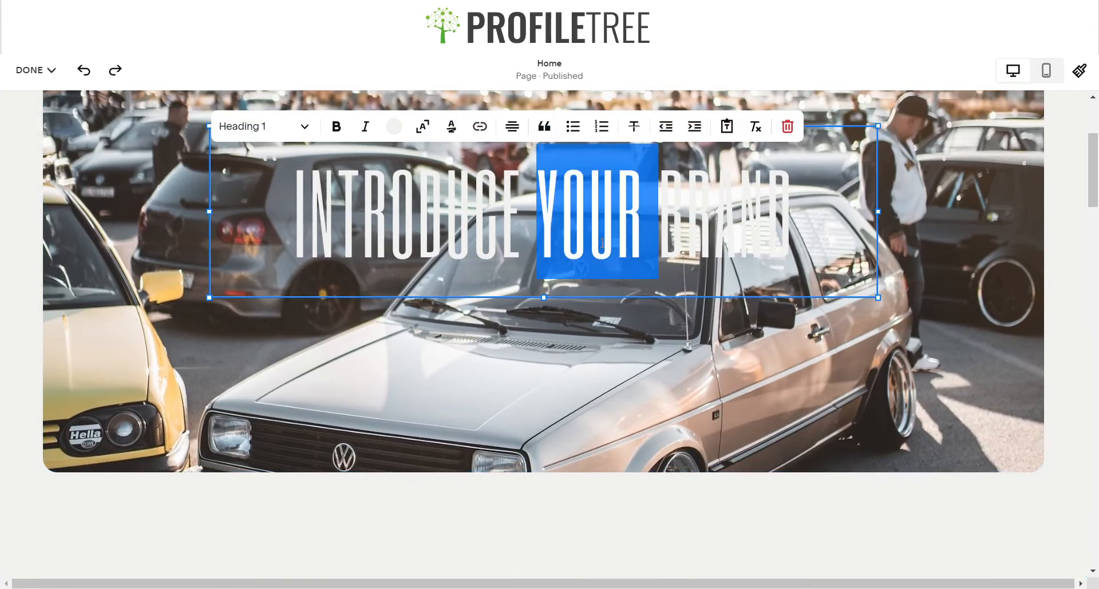
pyautogui.tripleClick(602, 243)
# Turn on the overlay for the banner's car park photo behind the "Introduce Your Brand" heading and close the image settings
pyautogui.click(757, 397)
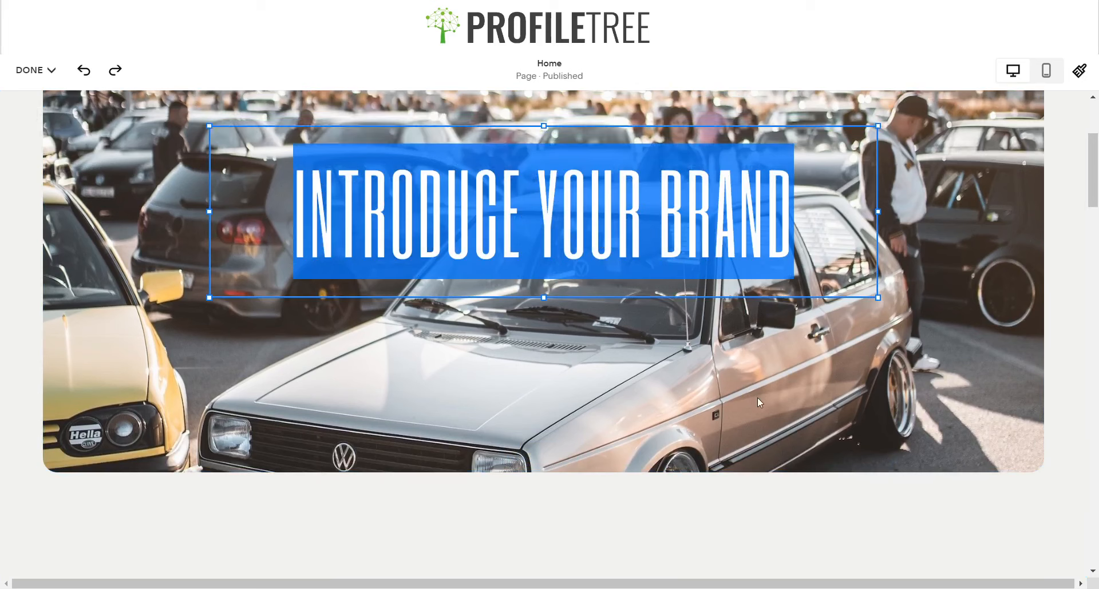
pyautogui.scroll(4, 922, 253)
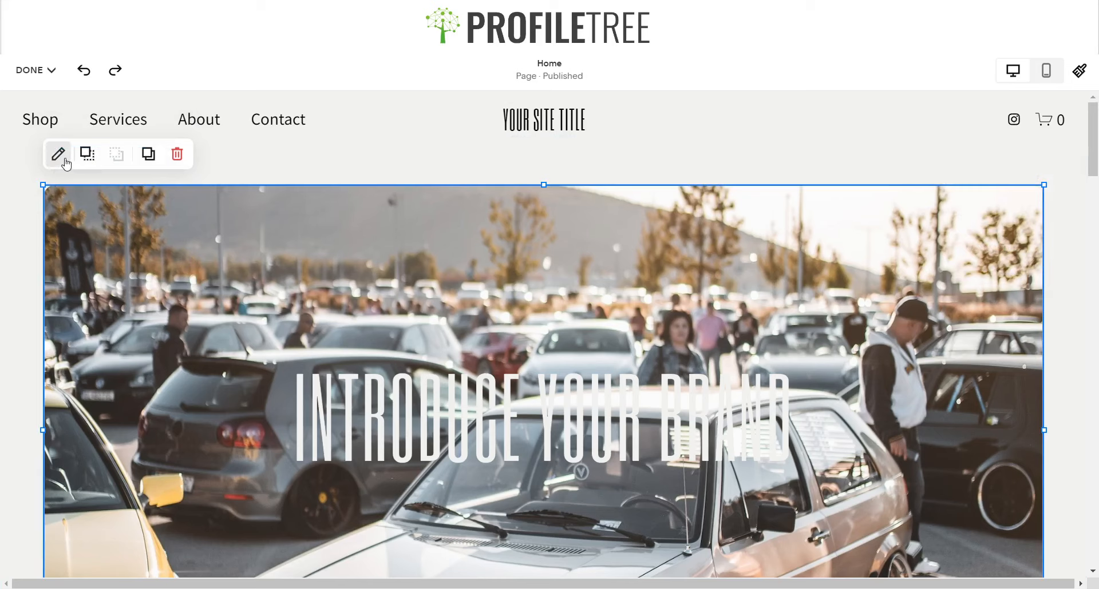
pyautogui.click(60, 155)
pyautogui.scroll(-2, 952, 429)
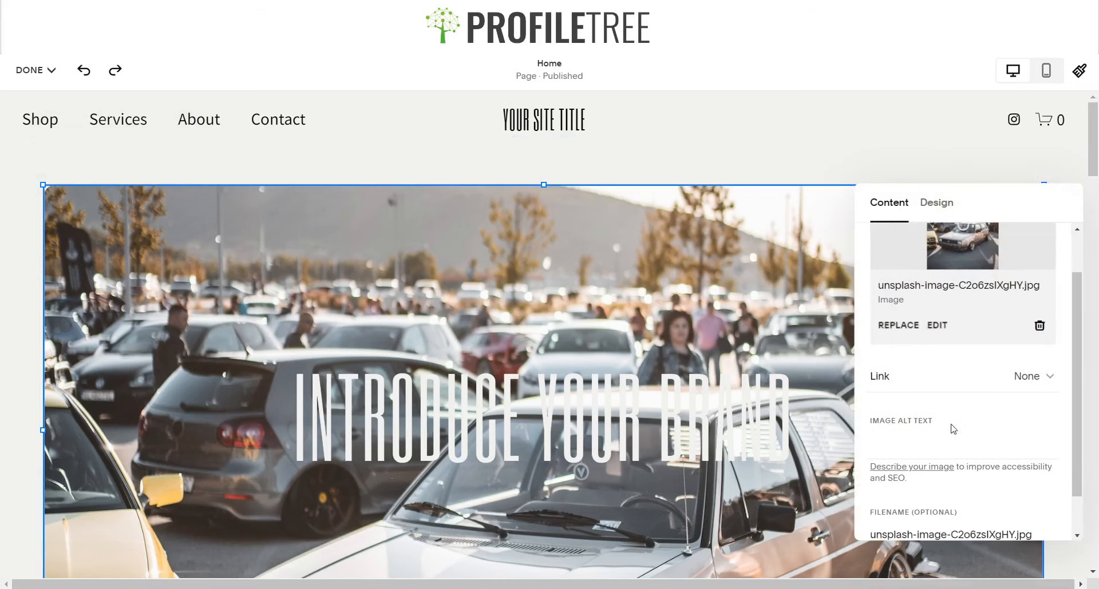
pyautogui.scroll(2, 907, 390)
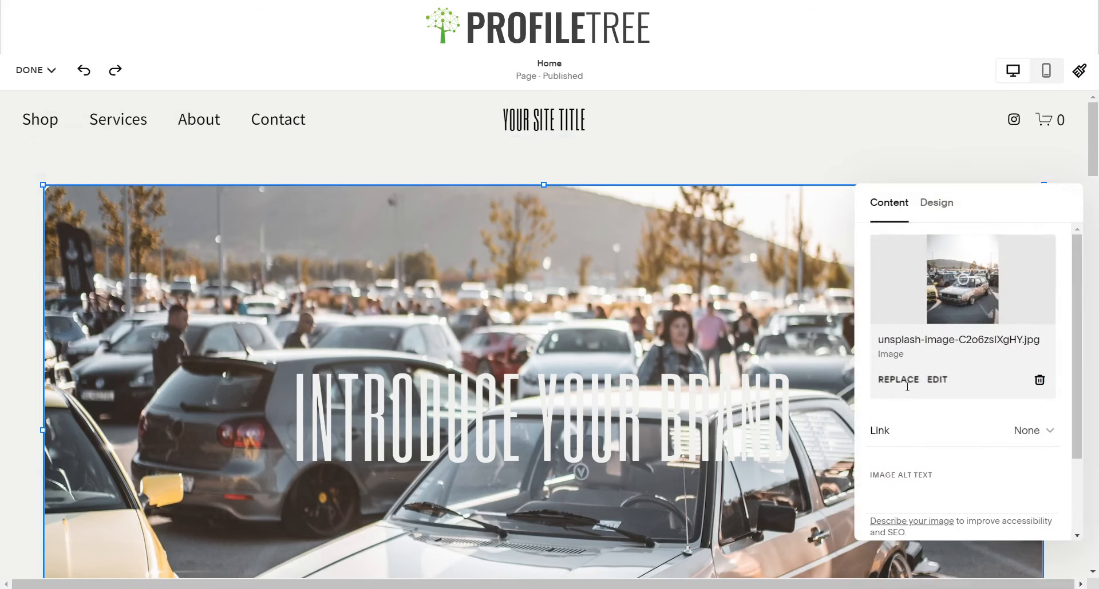
pyautogui.click(936, 205)
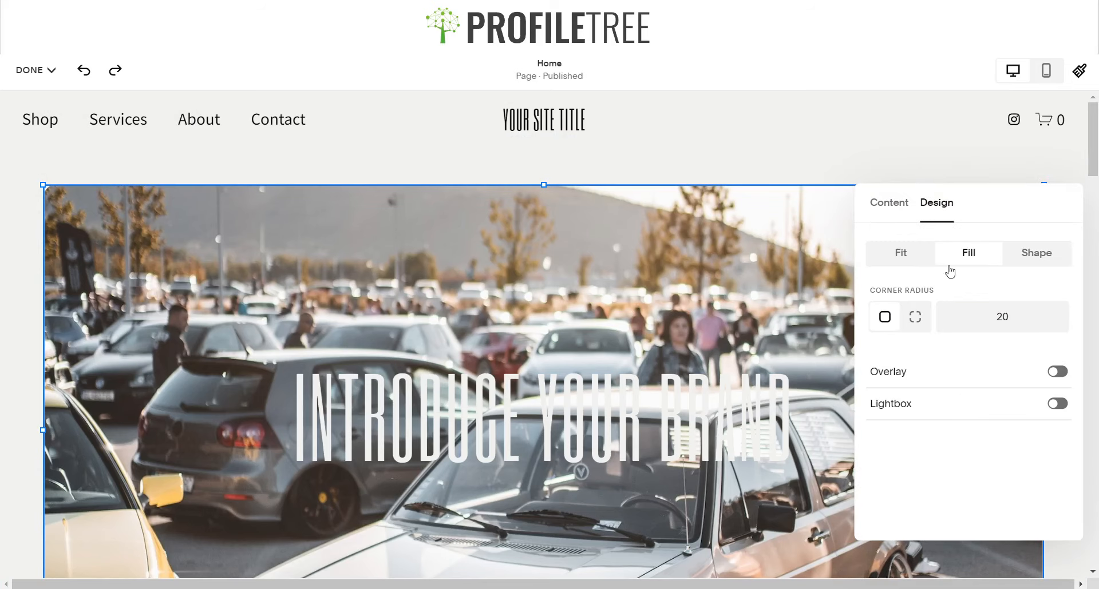
pyautogui.click(1064, 372)
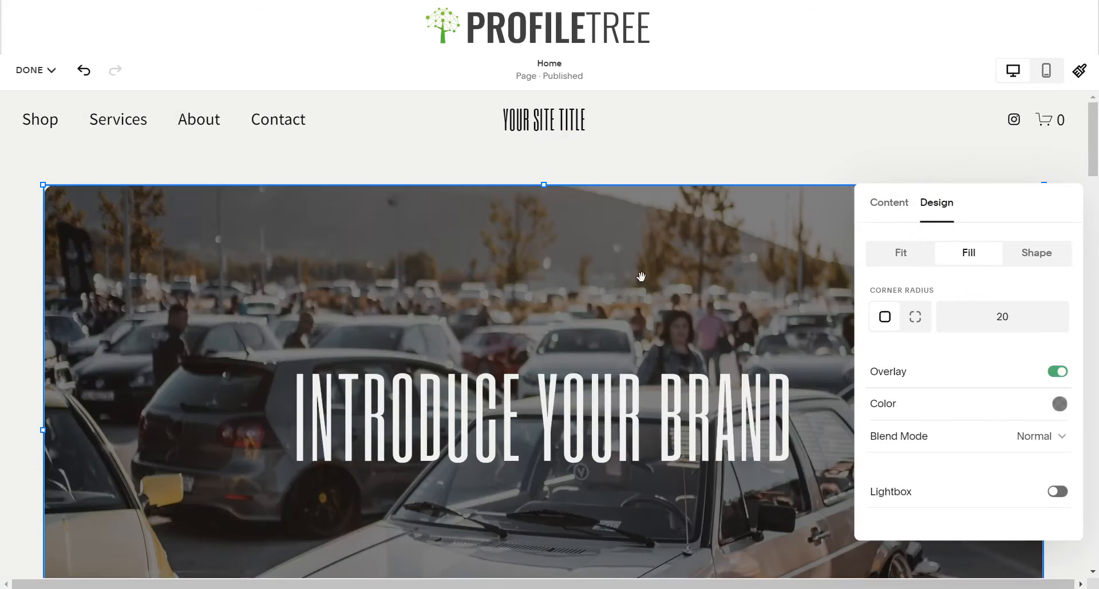
pyautogui.click(893, 202)
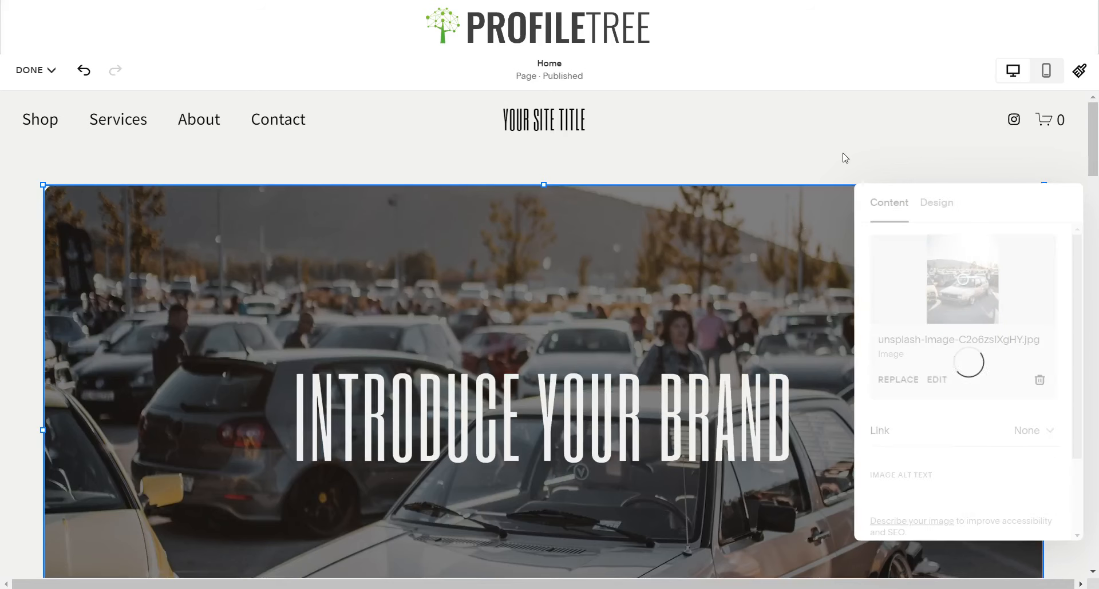
pyautogui.scroll(-1, 842, 152)
pyautogui.scroll(-4, 842, 152)
pyautogui.scroll(5, 842, 152)
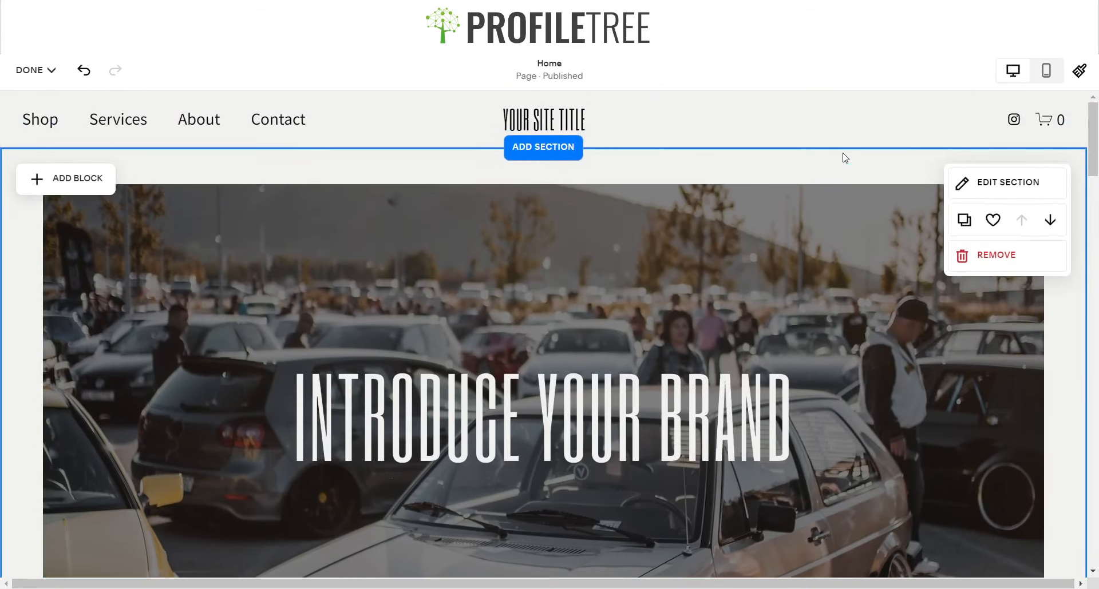